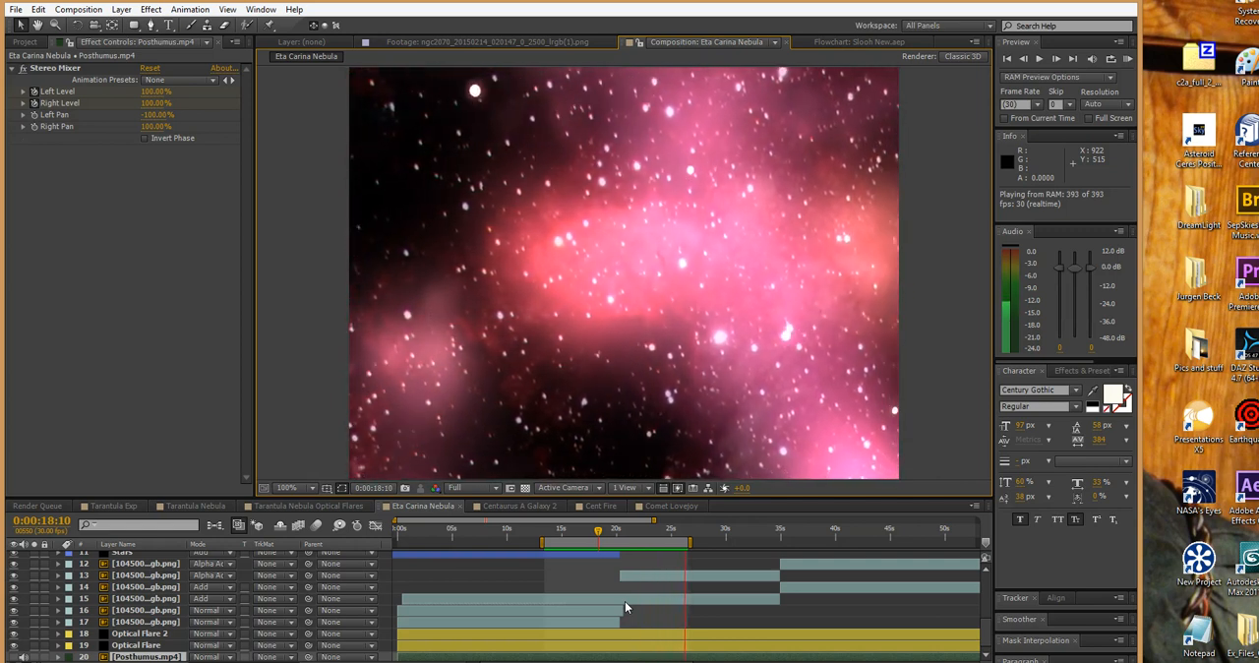
# Stop the RAM preview of the Eta Carina Nebula composition and open the Tarantula Exp composition
pyautogui.click(646, 578)
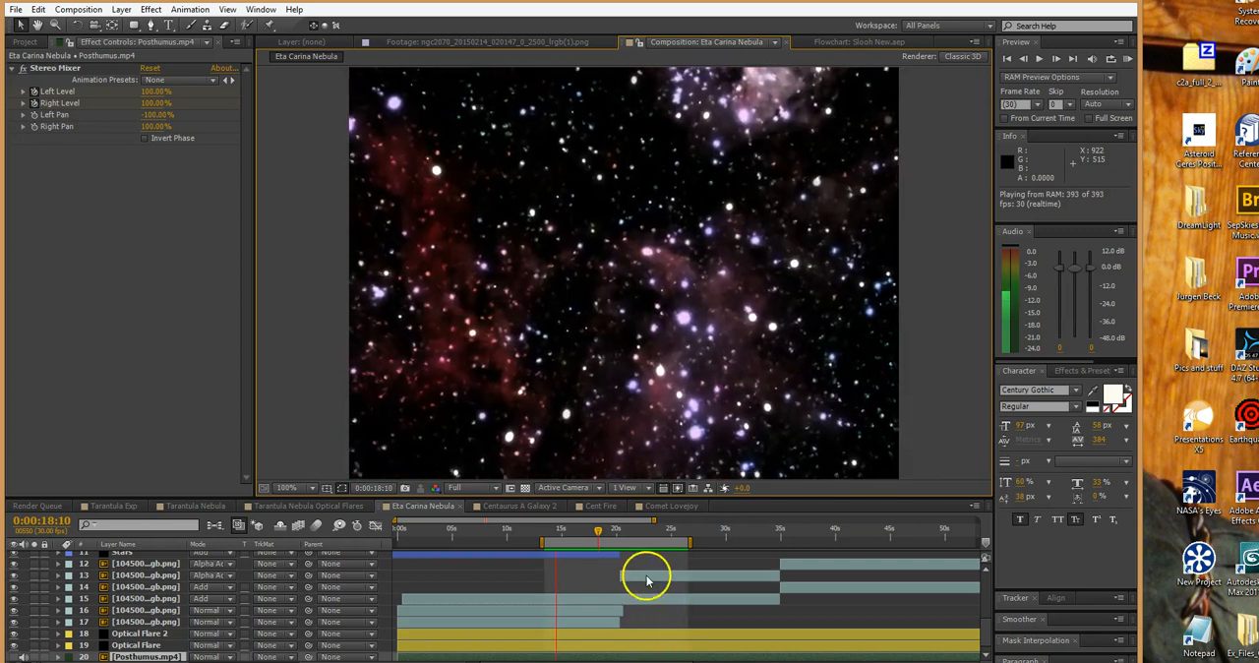
pyautogui.click(599, 533)
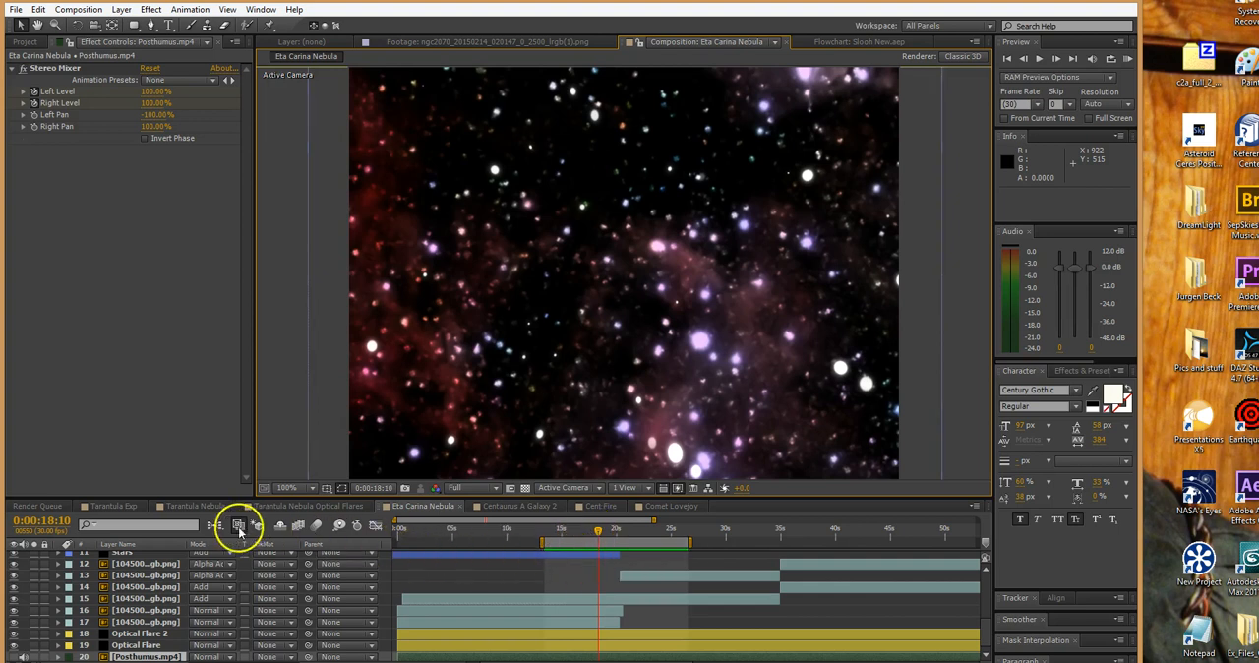
pyautogui.click(122, 507)
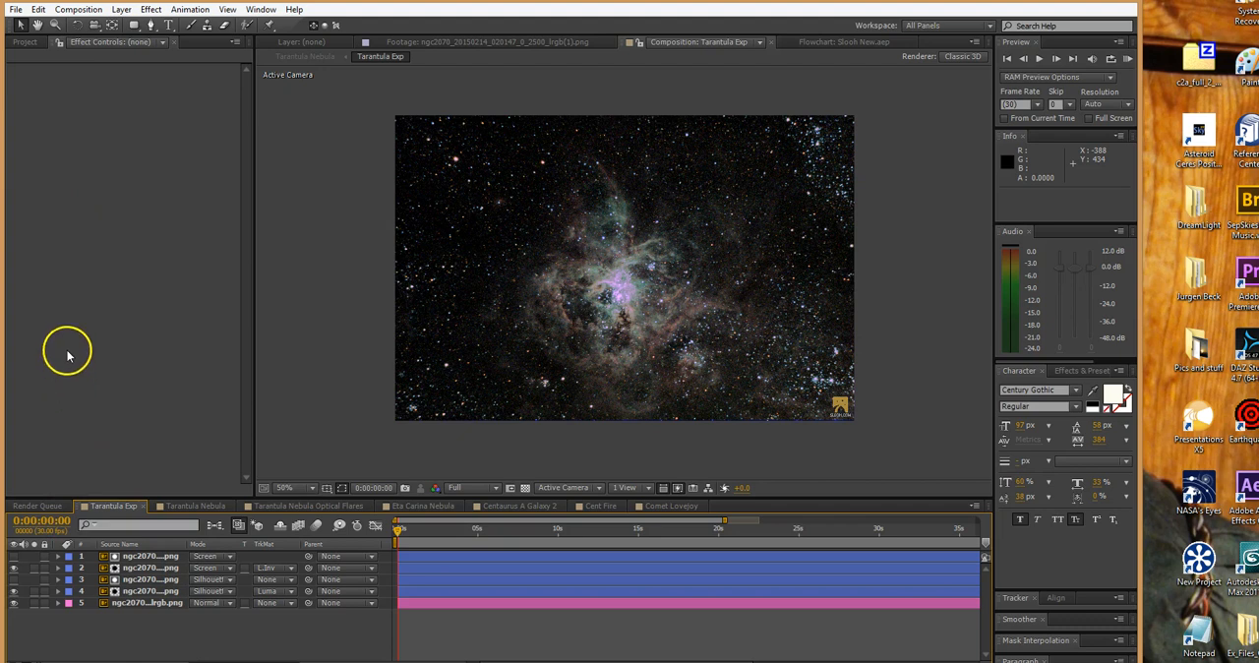
# Toggle solo on the base lrgb.png layer to compare it alone with the full Tarantula Exp composite
pyautogui.click(33, 604)
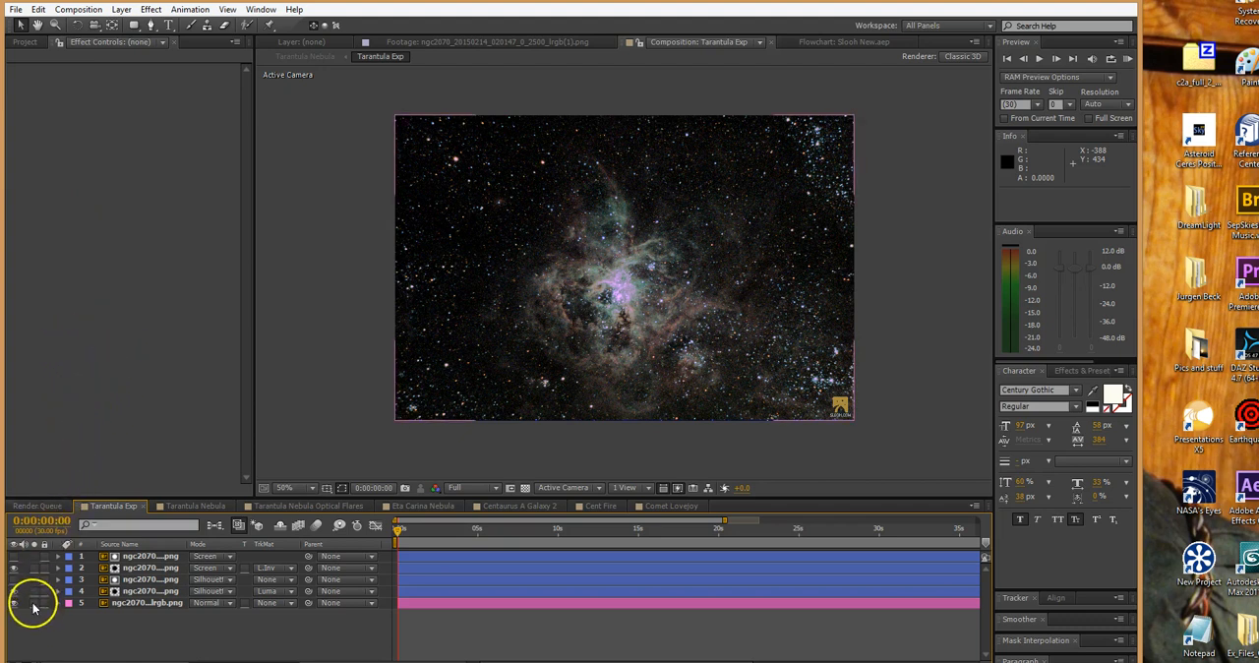
pyautogui.click(33, 605)
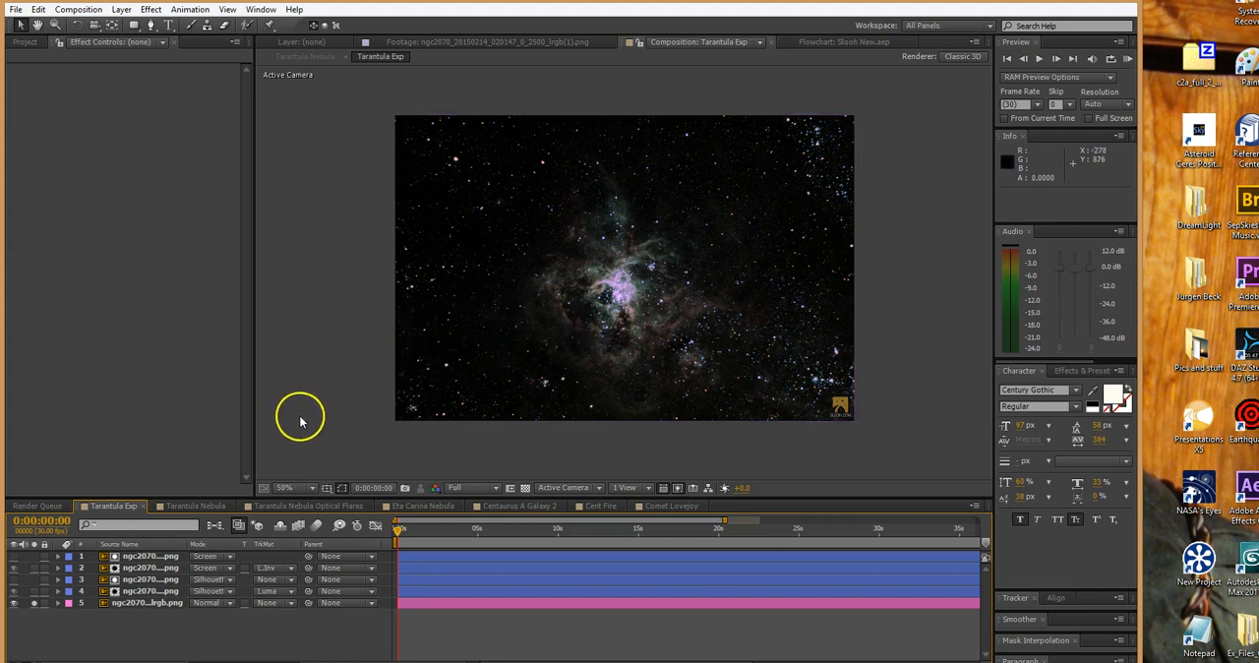
pyautogui.click(33, 603)
pyautogui.click(33, 603)
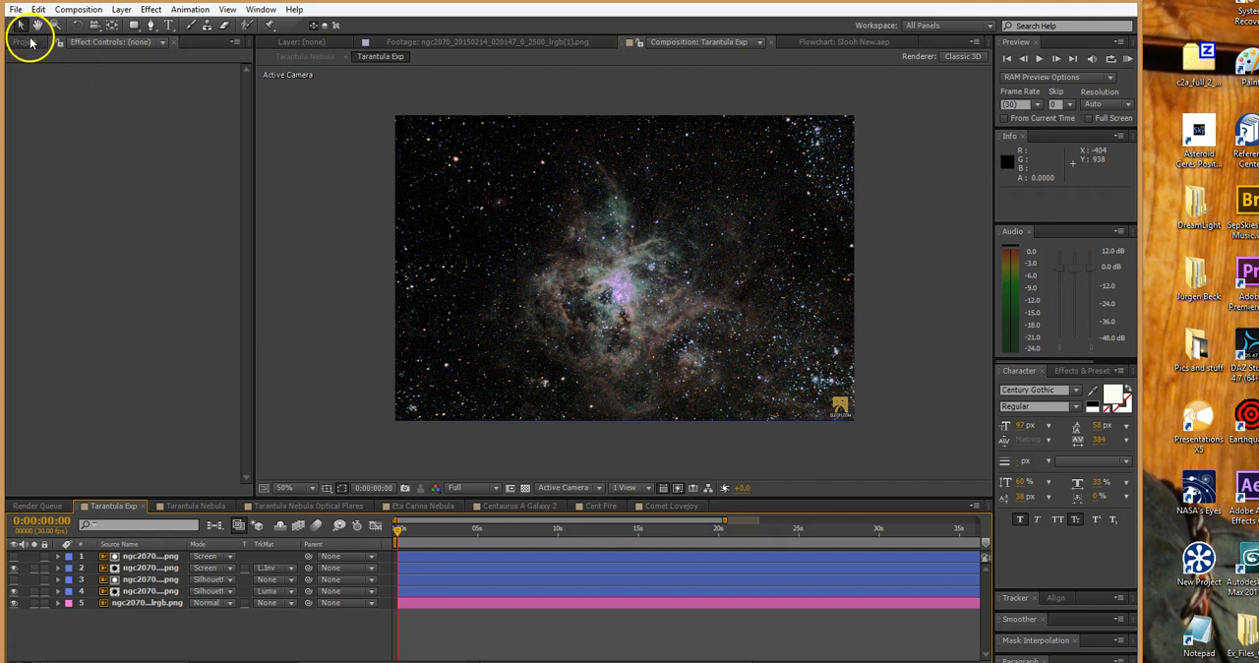
# Create a project folder named Audio and move both Posthumus.mp4 files into it
pyautogui.click(23, 42)
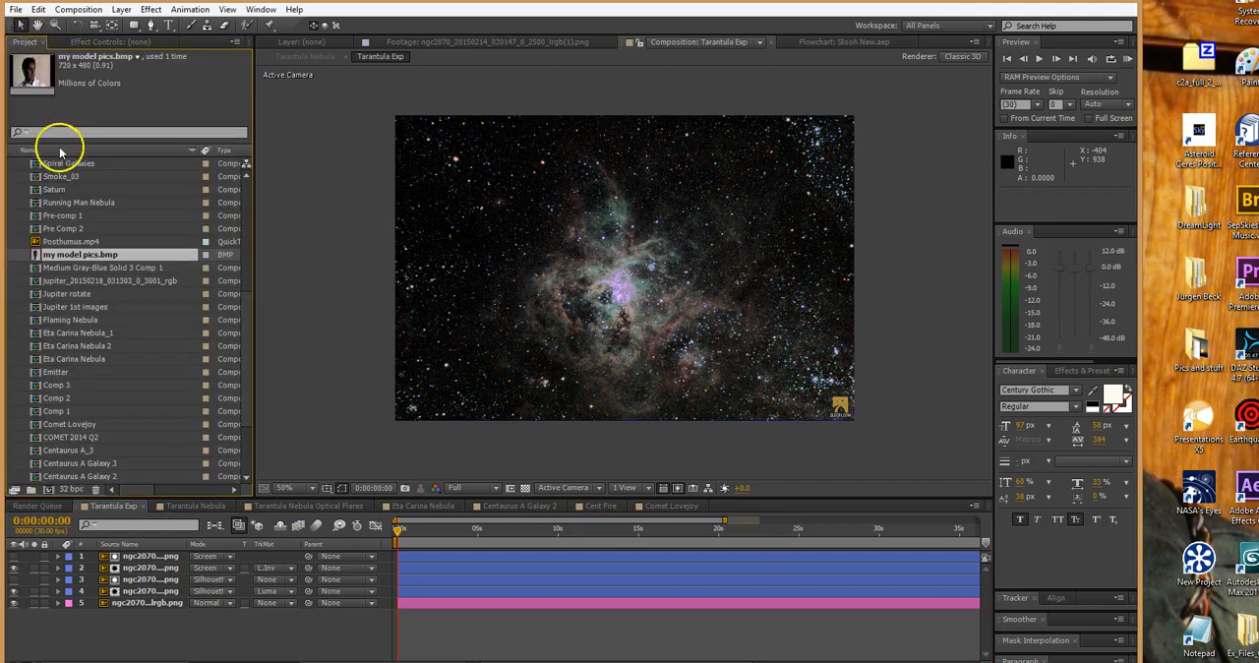
pyautogui.moveTo(246, 301); pyautogui.dragTo(241, 244)
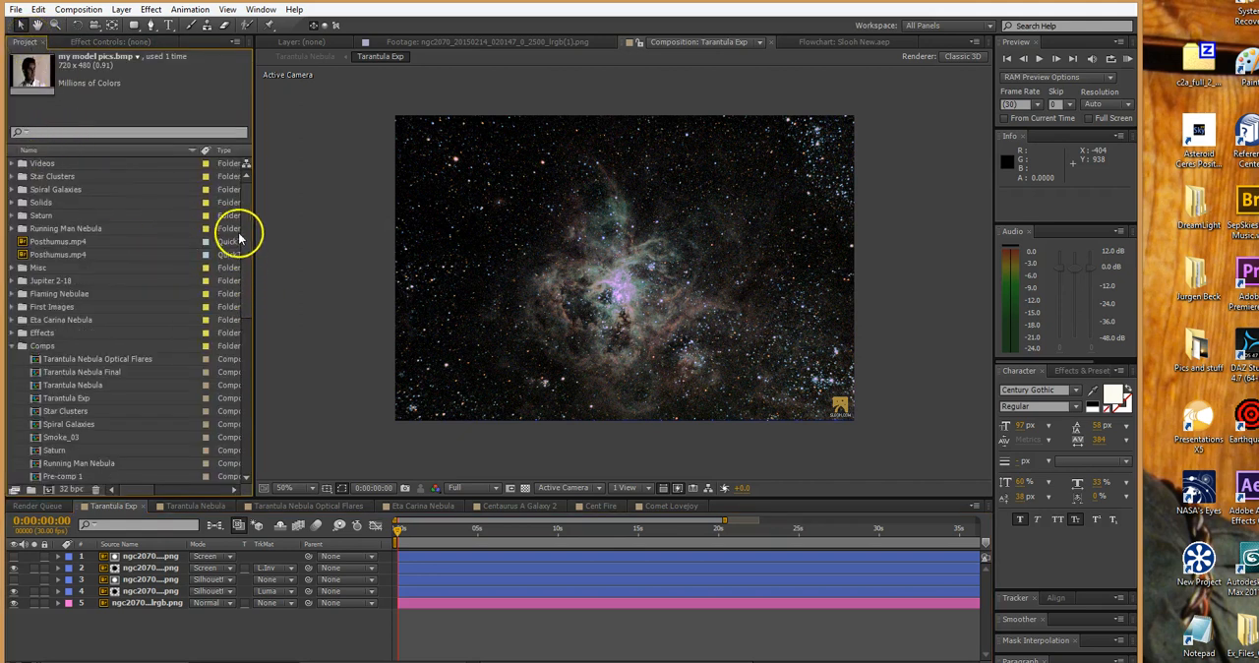
pyautogui.click(13, 346)
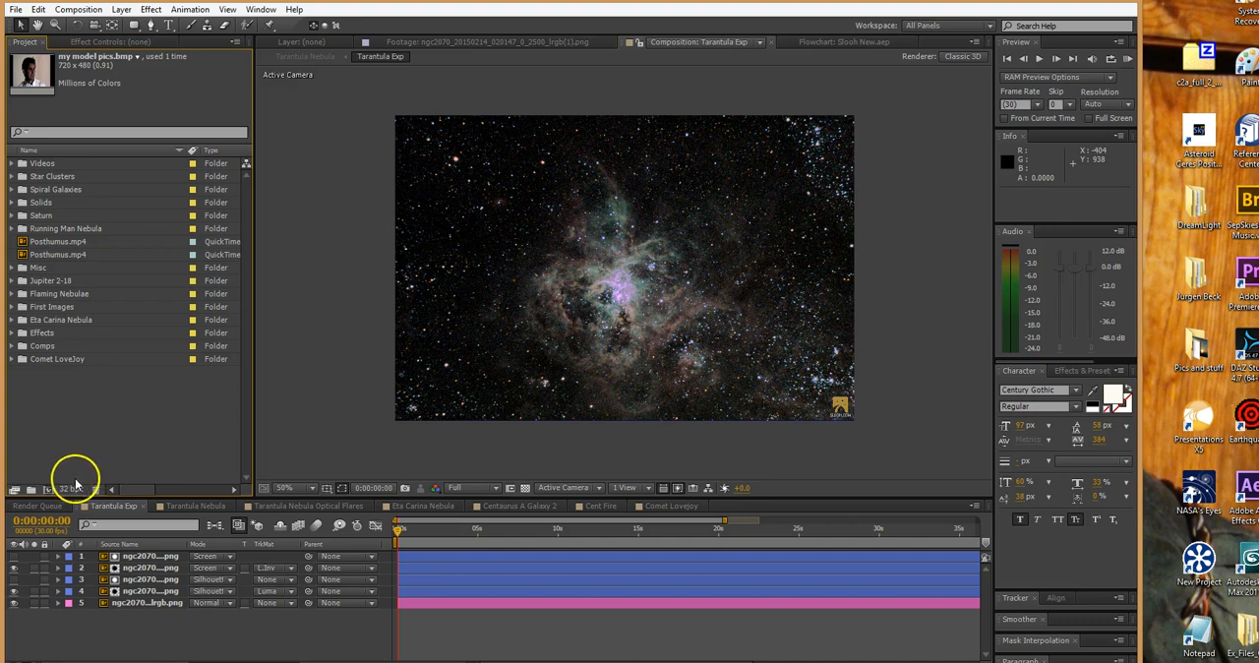
pyautogui.click(31, 489)
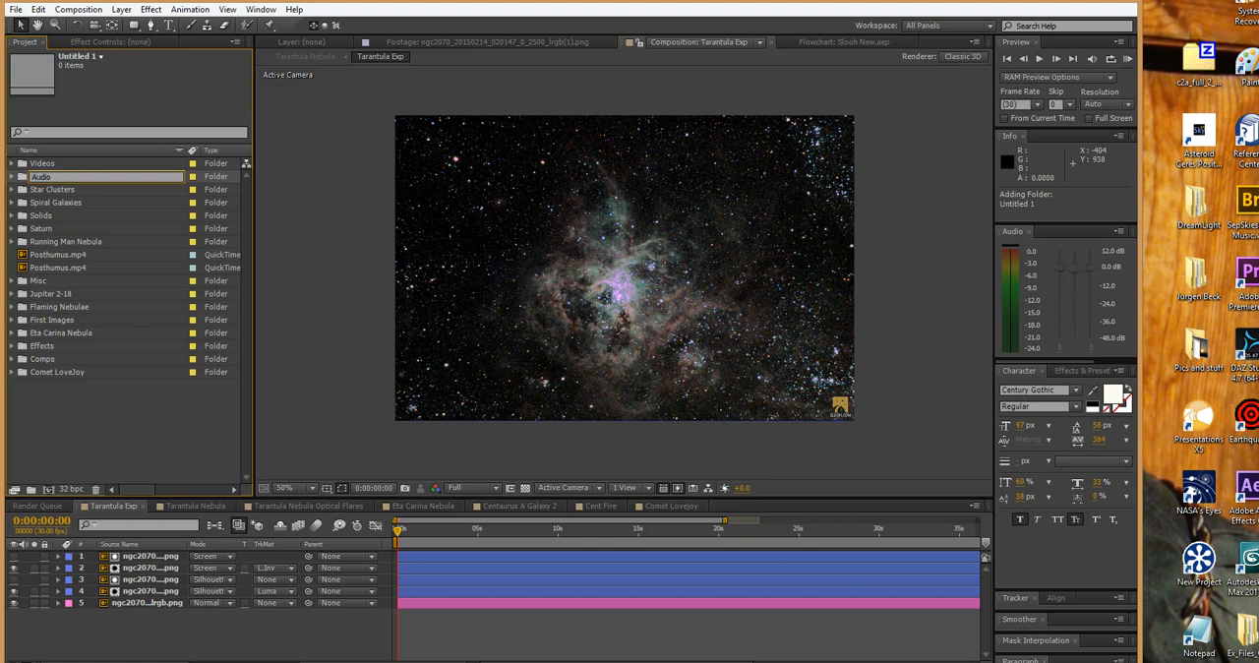
pyautogui.click(20, 264)
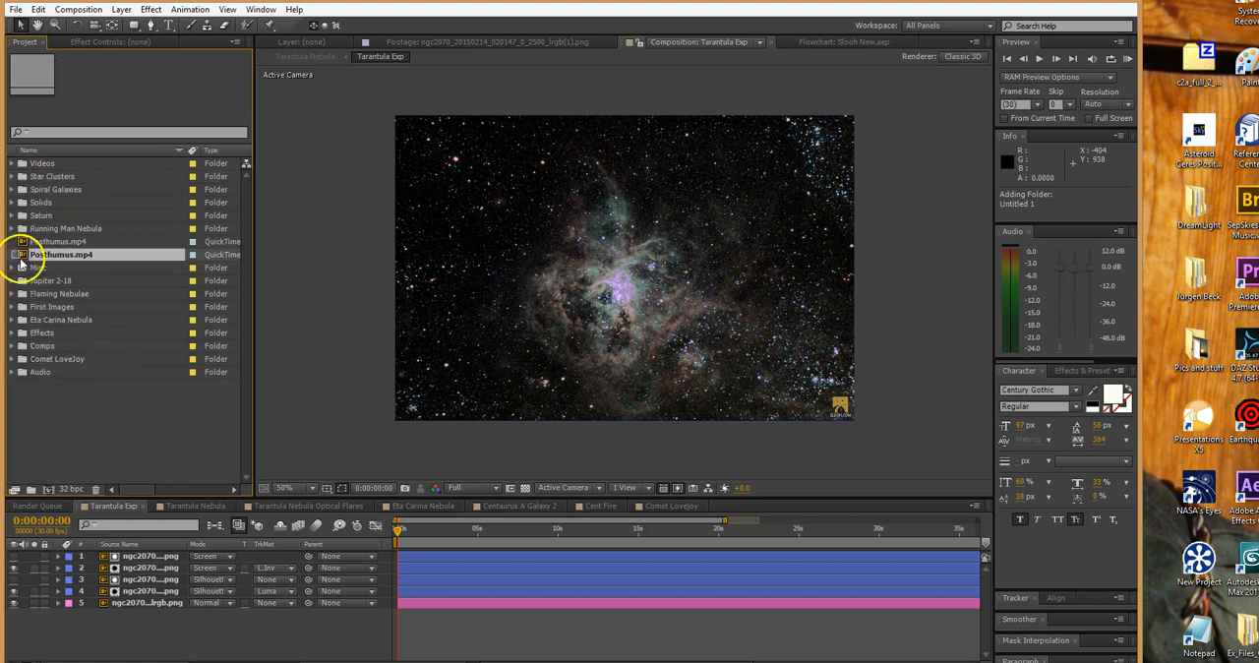
pyautogui.keyDown('shift'); pyautogui.click(28, 245); pyautogui.keyUp('shift')
pyautogui.moveTo(22, 247); pyautogui.dragTo(52, 376)
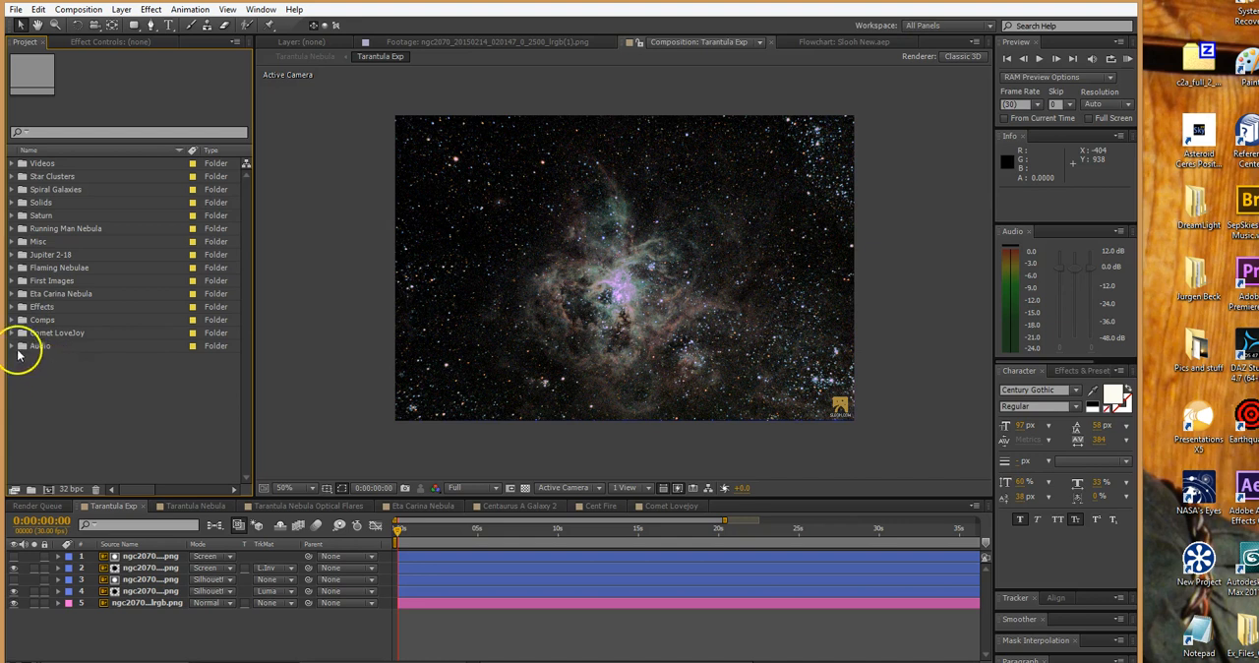
pyautogui.click(12, 348)
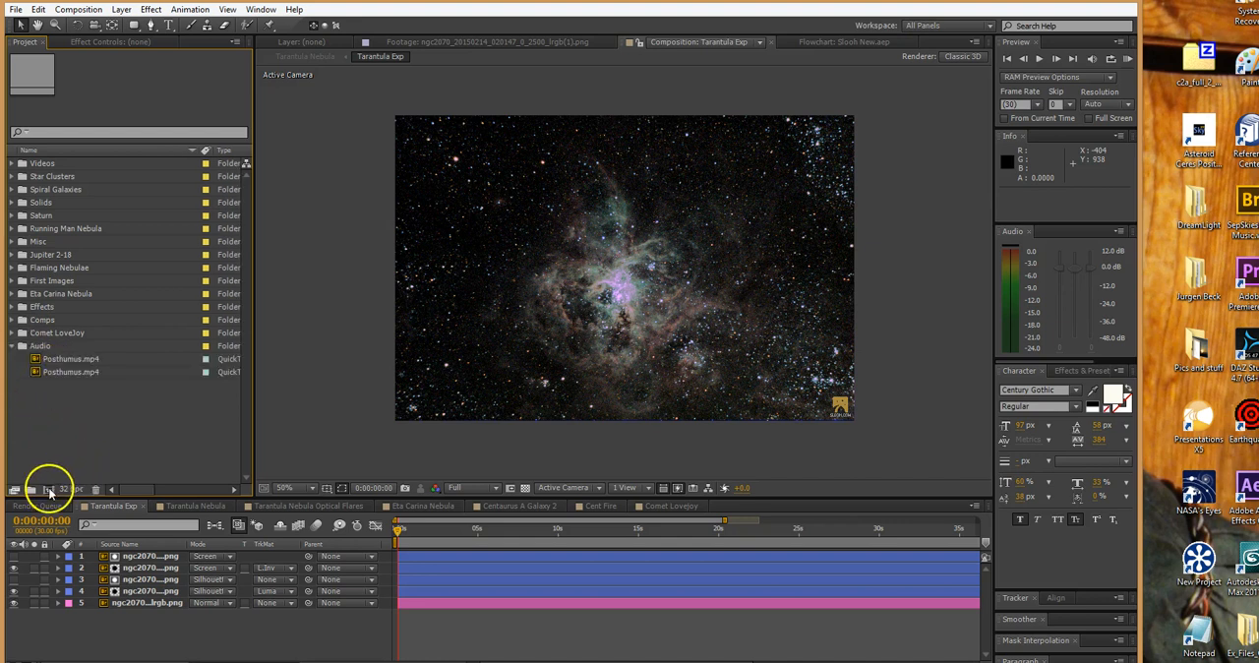
# Create a folder named Music inside the Audio folder and move both Posthumus.mp4 files into it
pyautogui.click(30, 490)
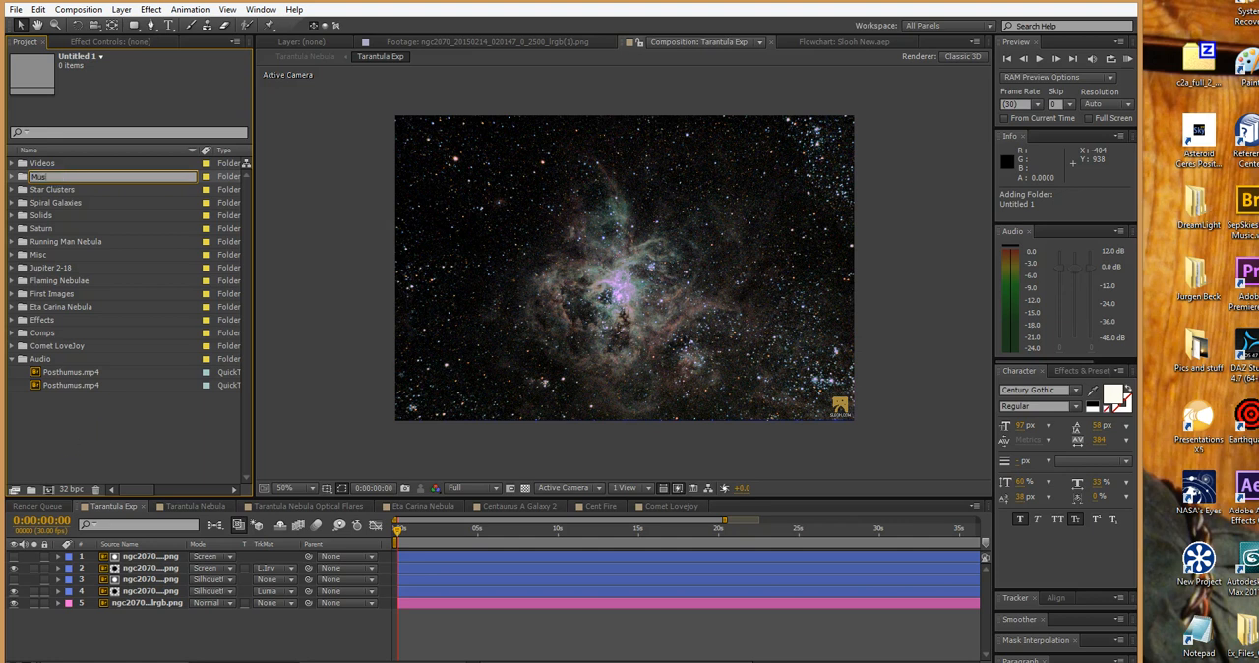
pyautogui.press('Return')
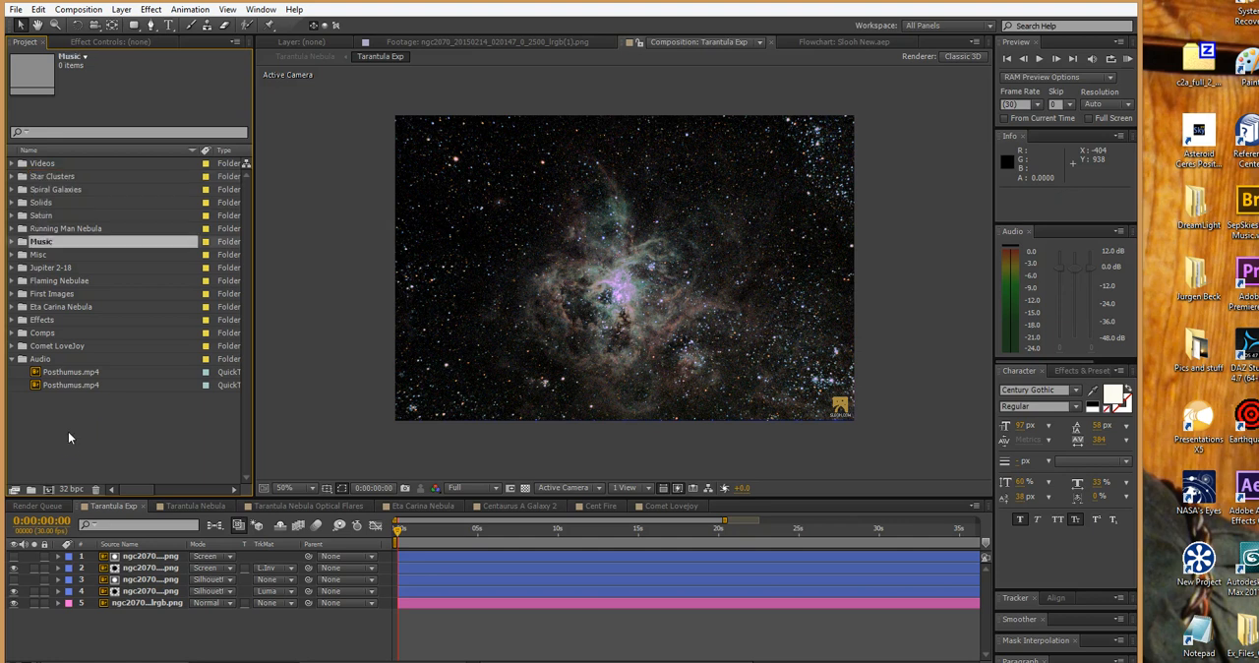
pyautogui.moveTo(22, 245); pyautogui.dragTo(48, 385)
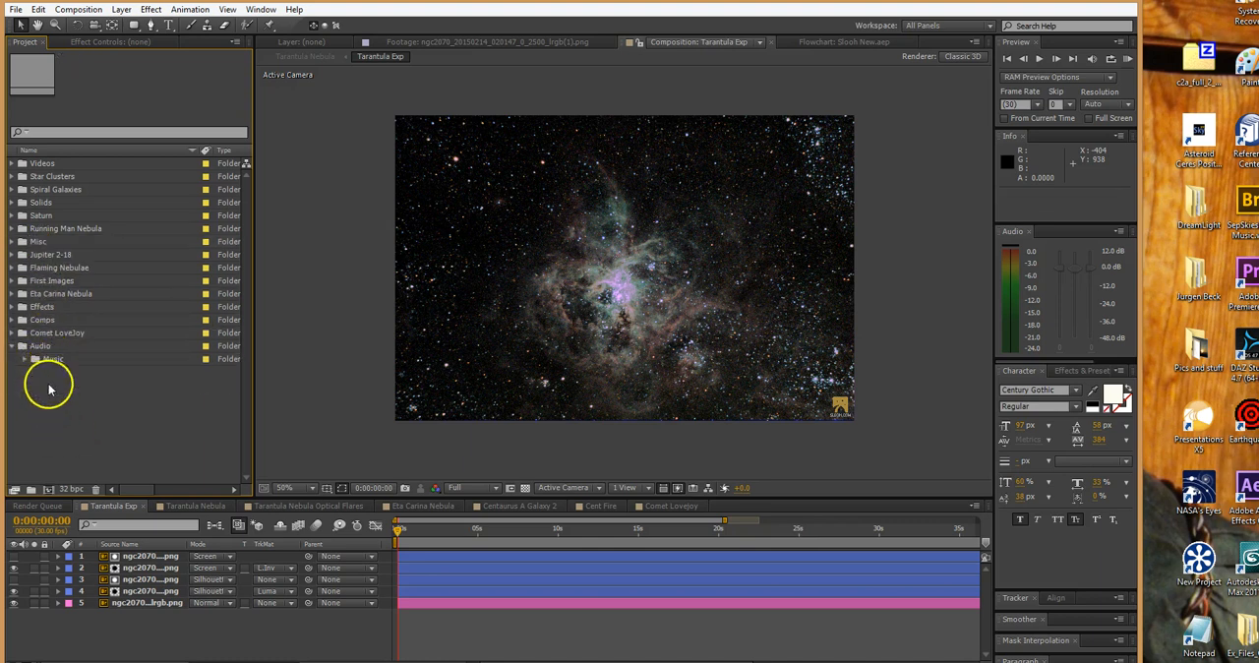
pyautogui.click(13, 346)
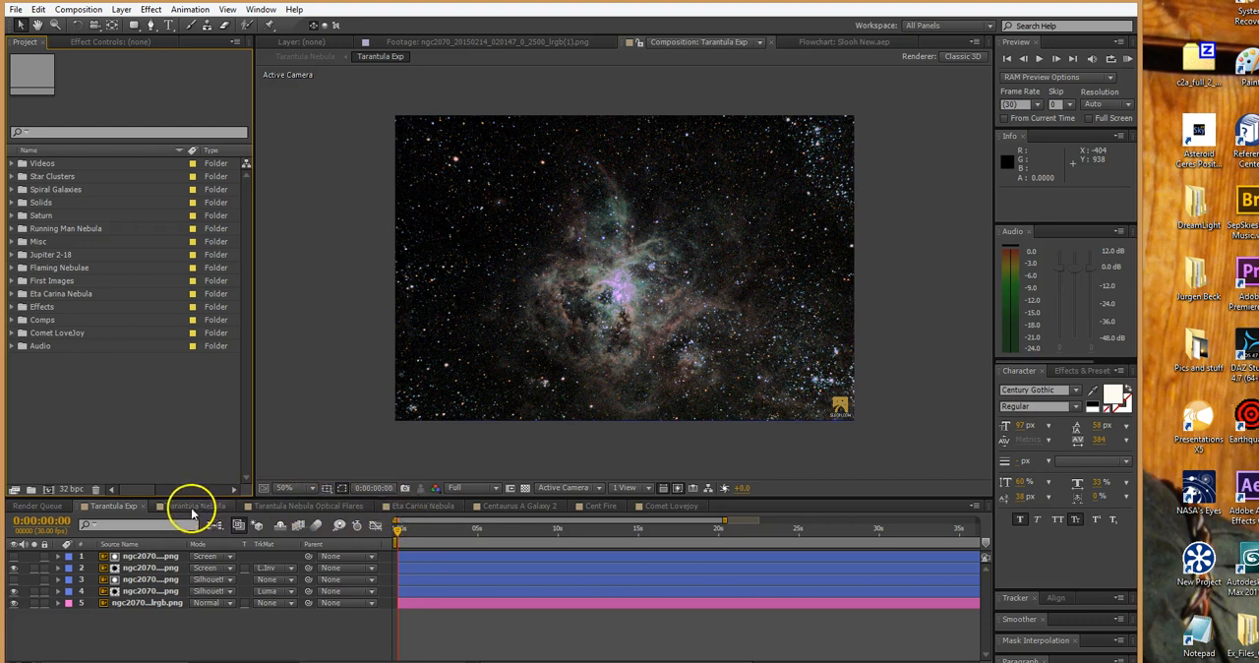
# Go through the five image layers of the Tarantula Exp composition one by one to review how they are stacked
pyautogui.click(415, 556)
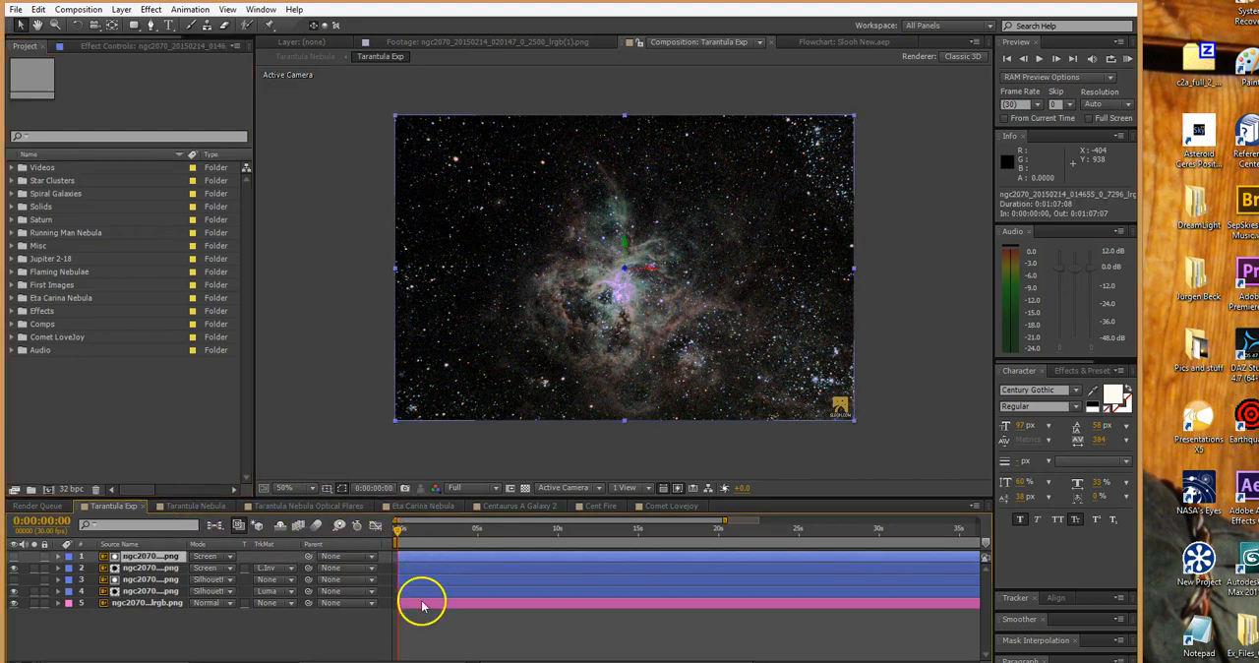
pyautogui.click(421, 604)
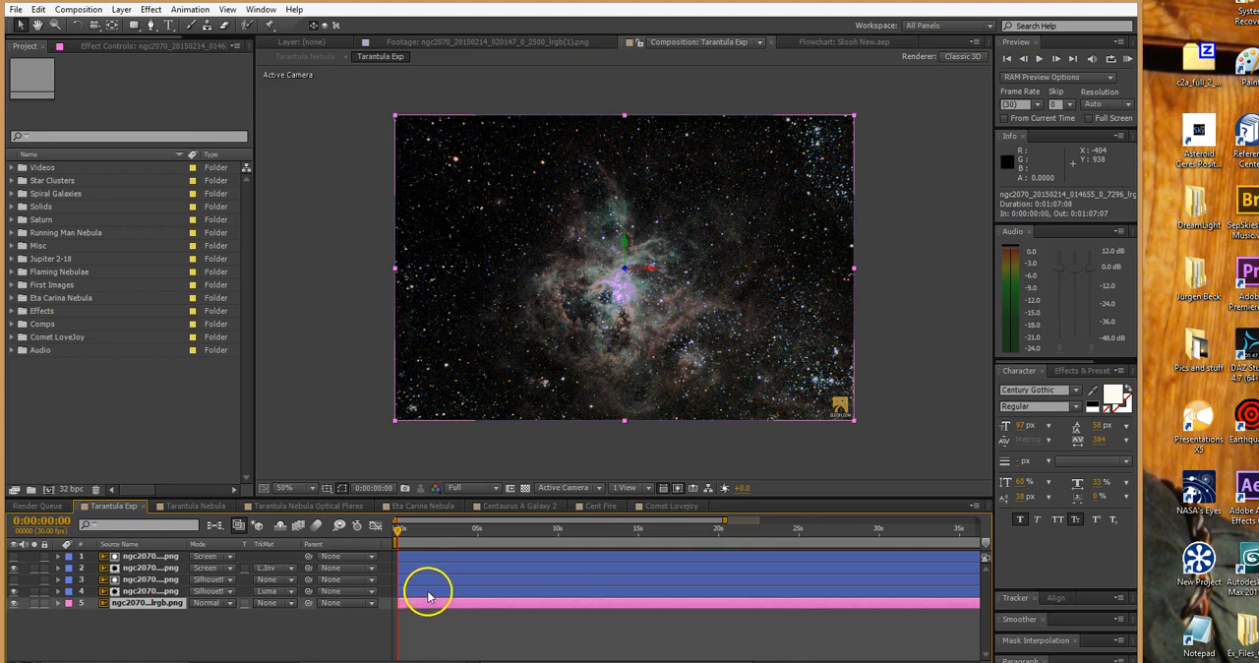
pyautogui.click(428, 592)
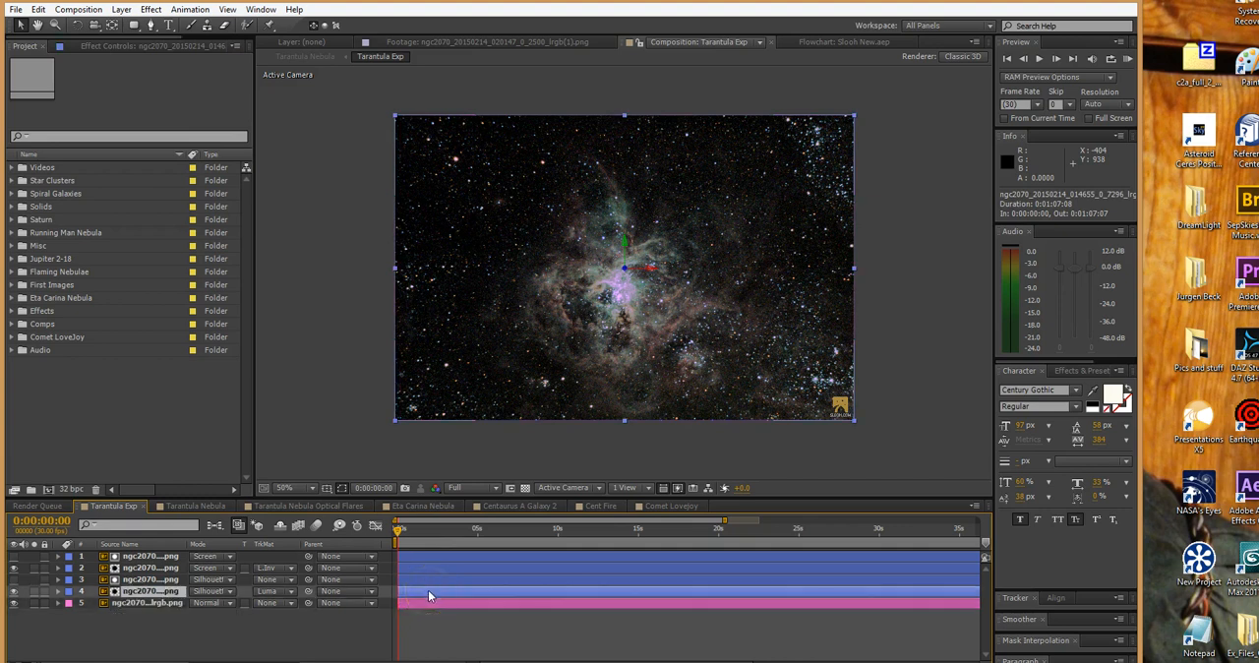
pyautogui.click(435, 579)
pyautogui.click(439, 566)
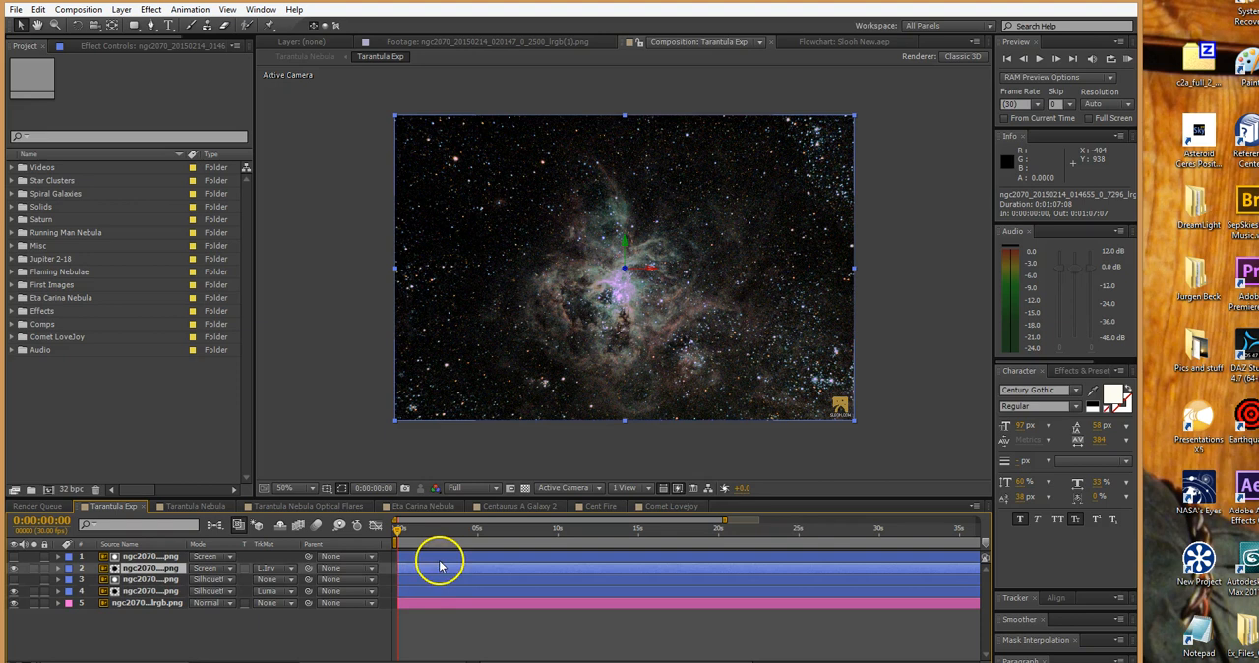
pyautogui.click(443, 559)
pyautogui.click(455, 603)
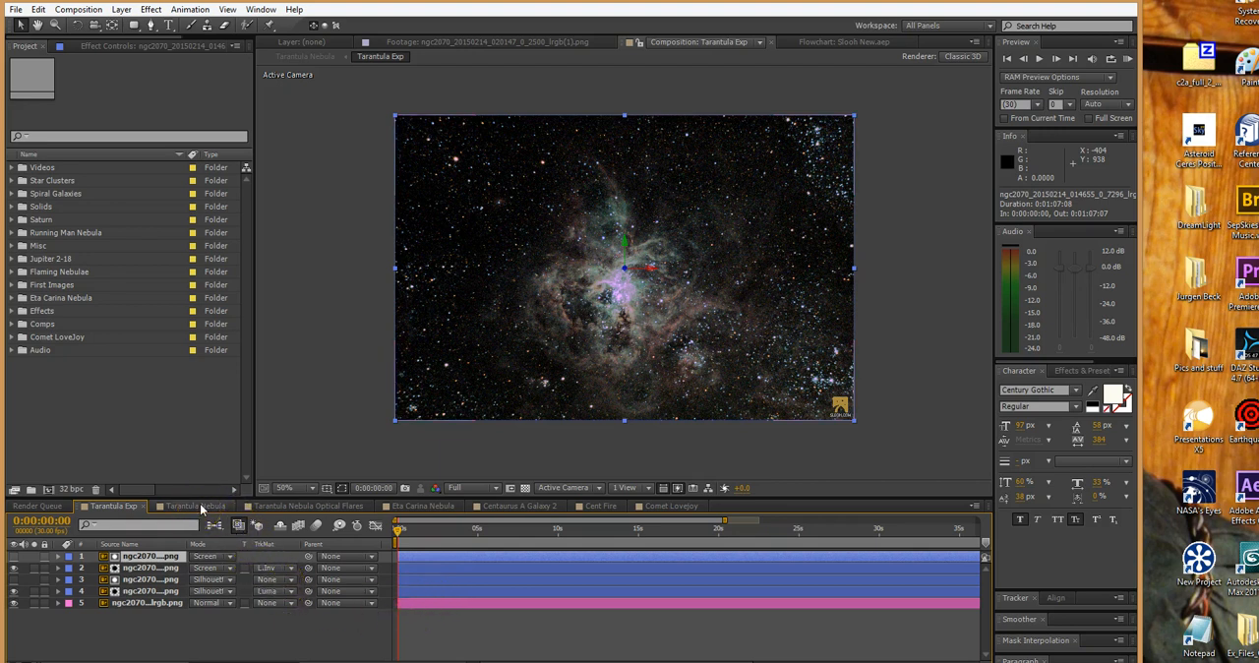
# Open the Tarantula Nebula composition and look up the Trapcode effects available for the Space Dust layer
pyautogui.click(202, 508)
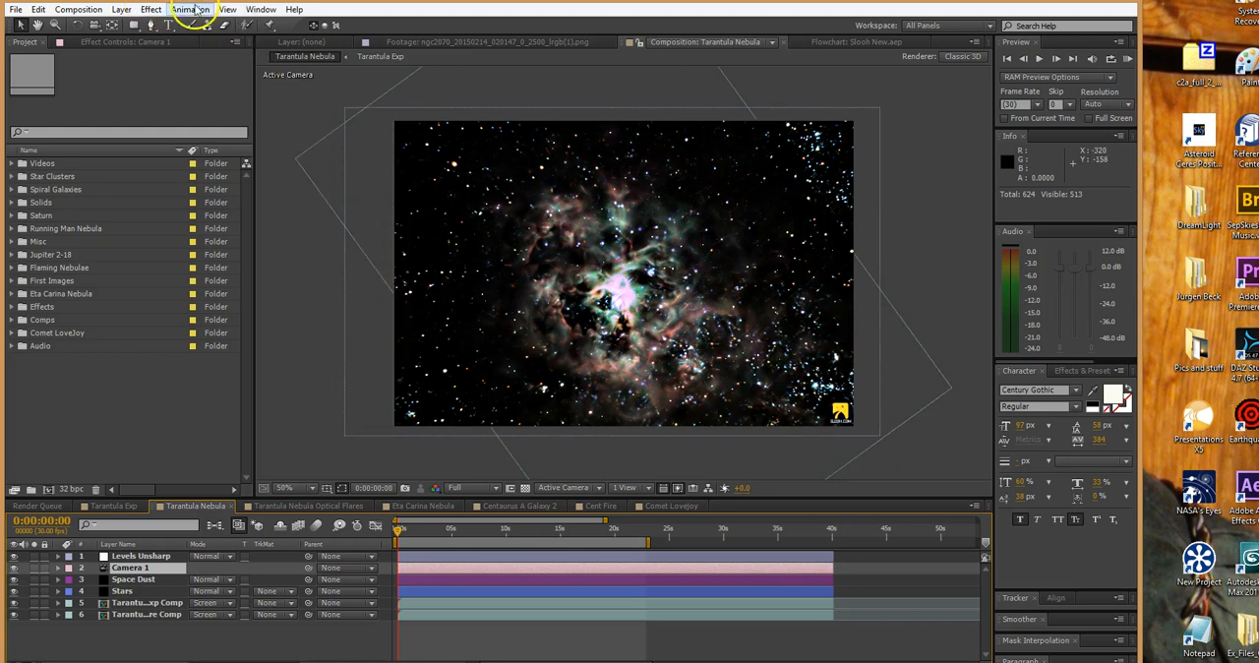
pyautogui.click(150, 10)
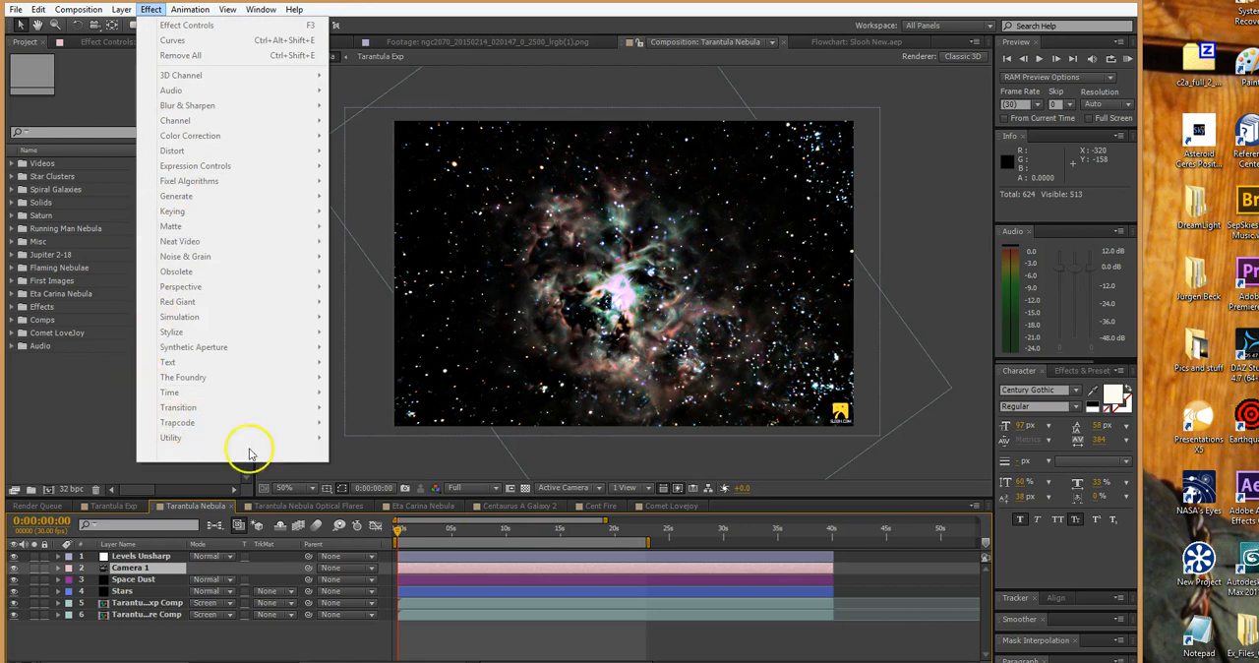
pyautogui.click(485, 579)
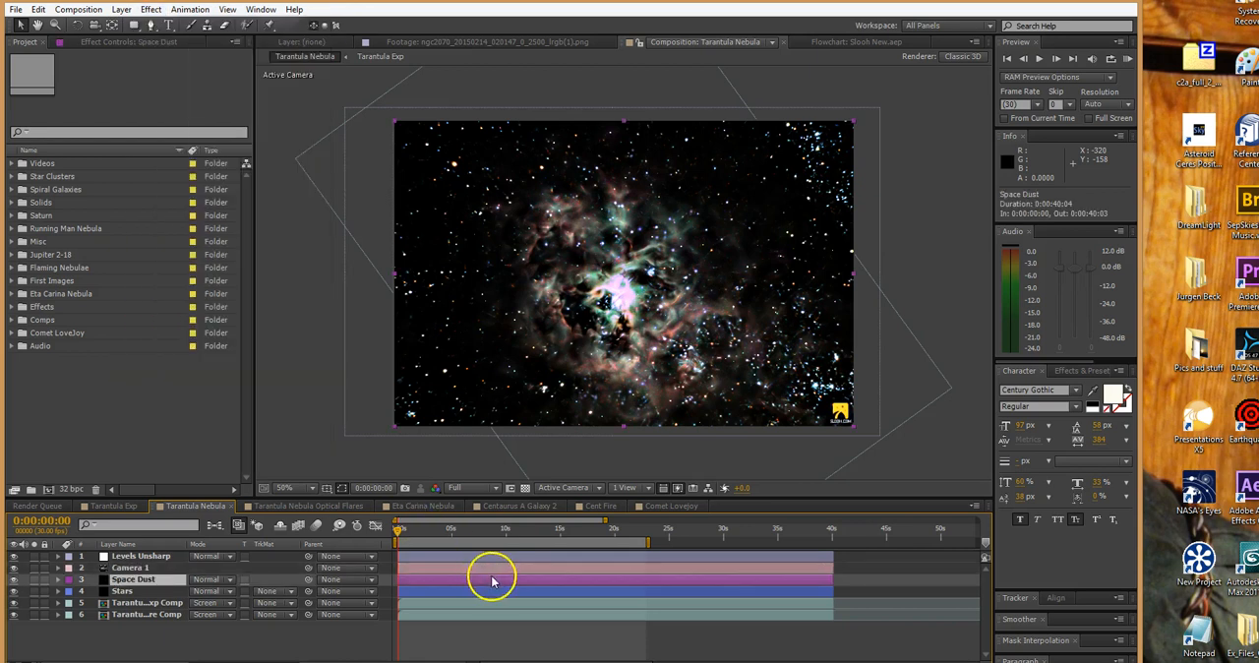
pyautogui.click(146, 10)
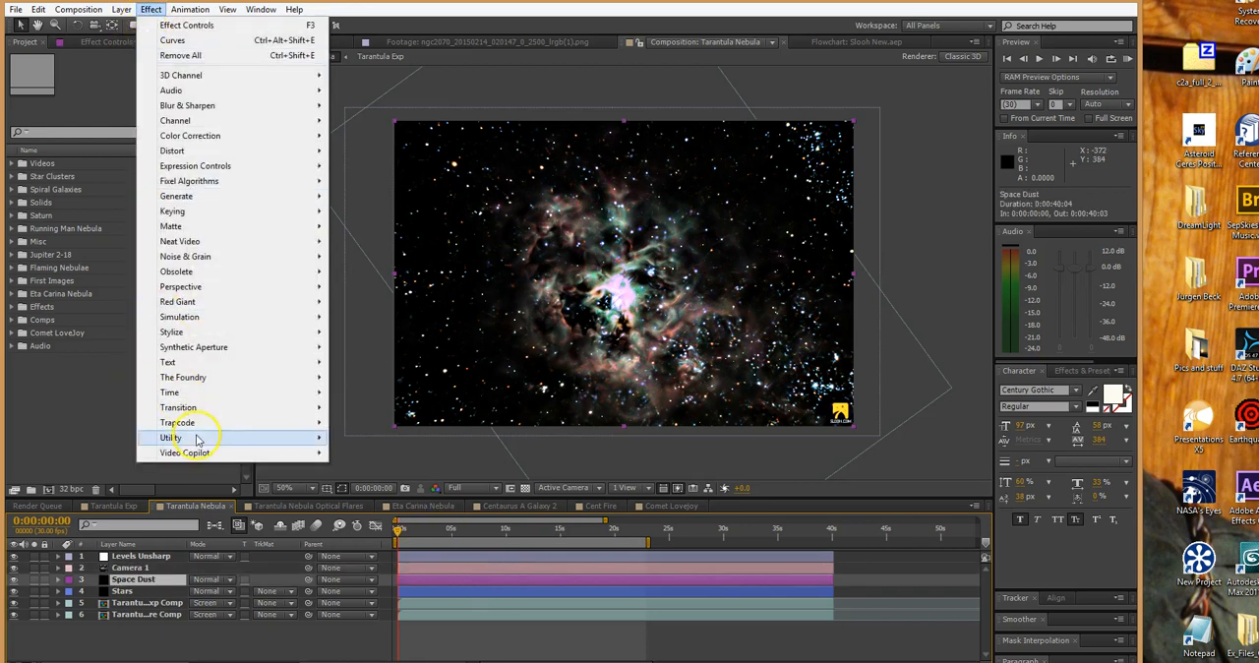
pyautogui.moveTo(305, 423)
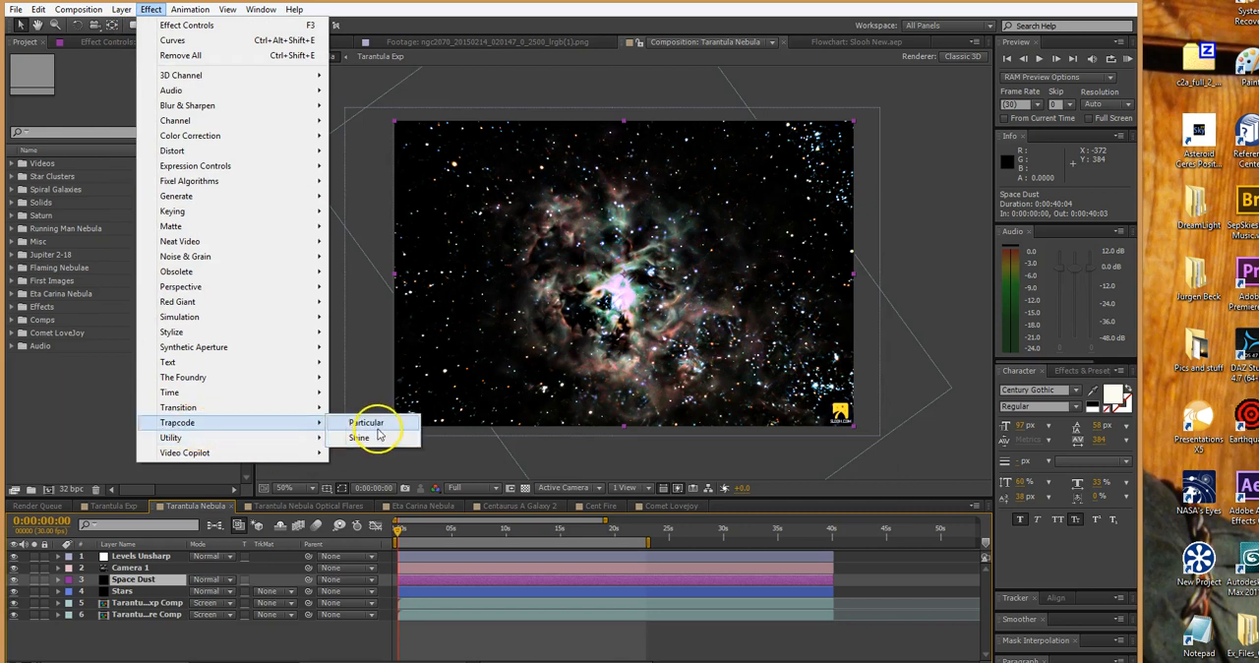
pyautogui.click(93, 421)
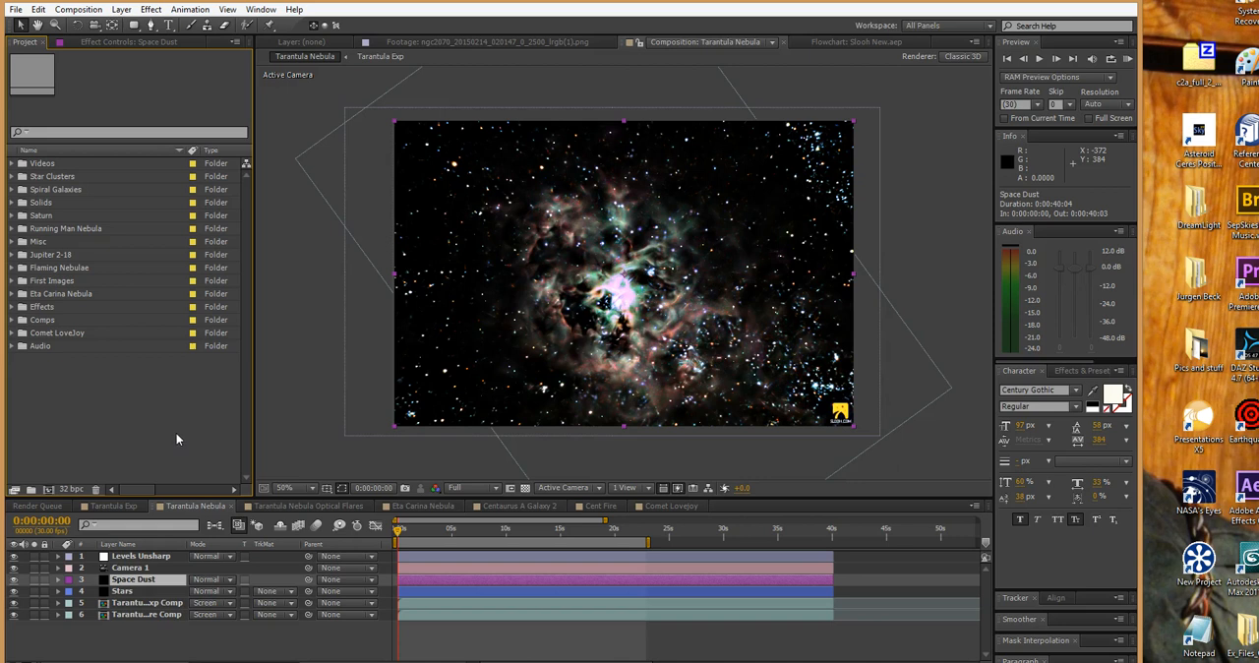
pyautogui.click(169, 473)
# Solo the Tarantula Exp Comp layer in the Tarantula Nebula composition and show its effect settings
pyautogui.click(416, 612)
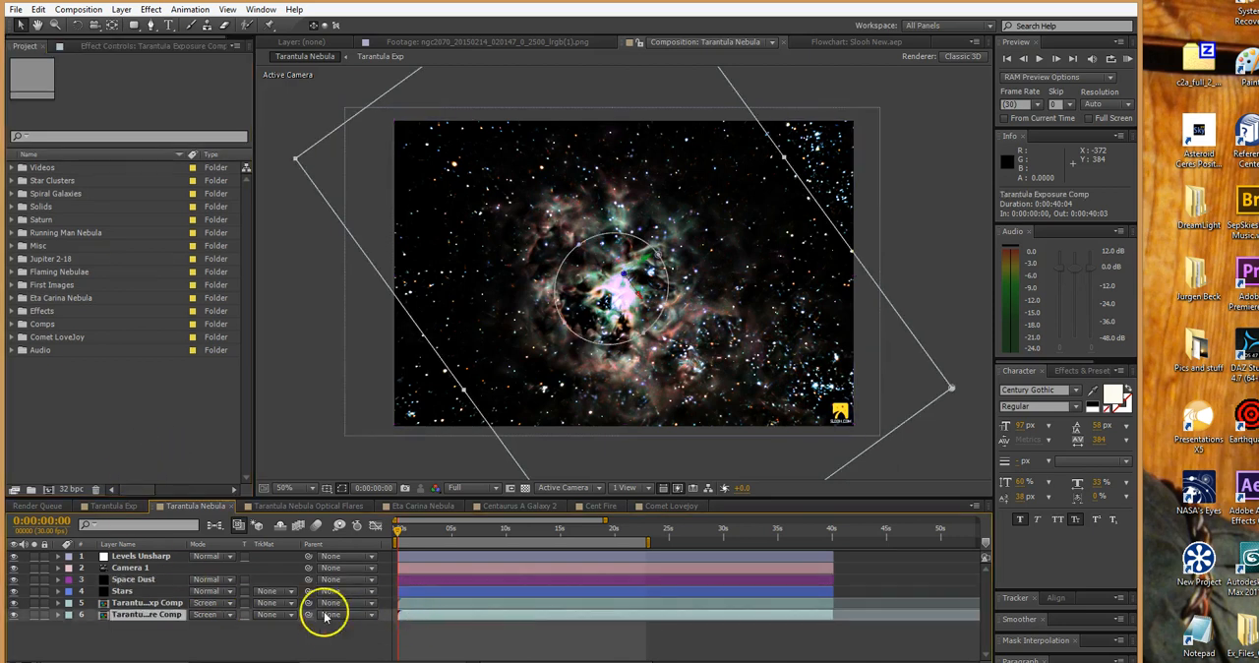
pyautogui.click(410, 602)
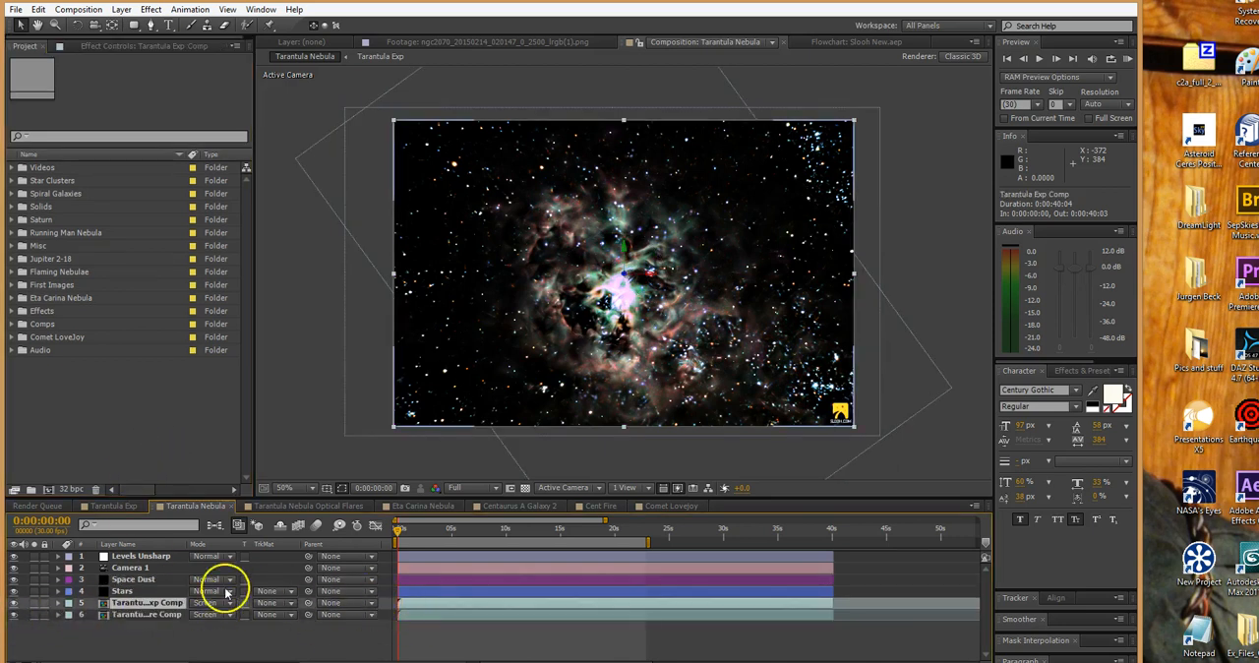
pyautogui.click(34, 604)
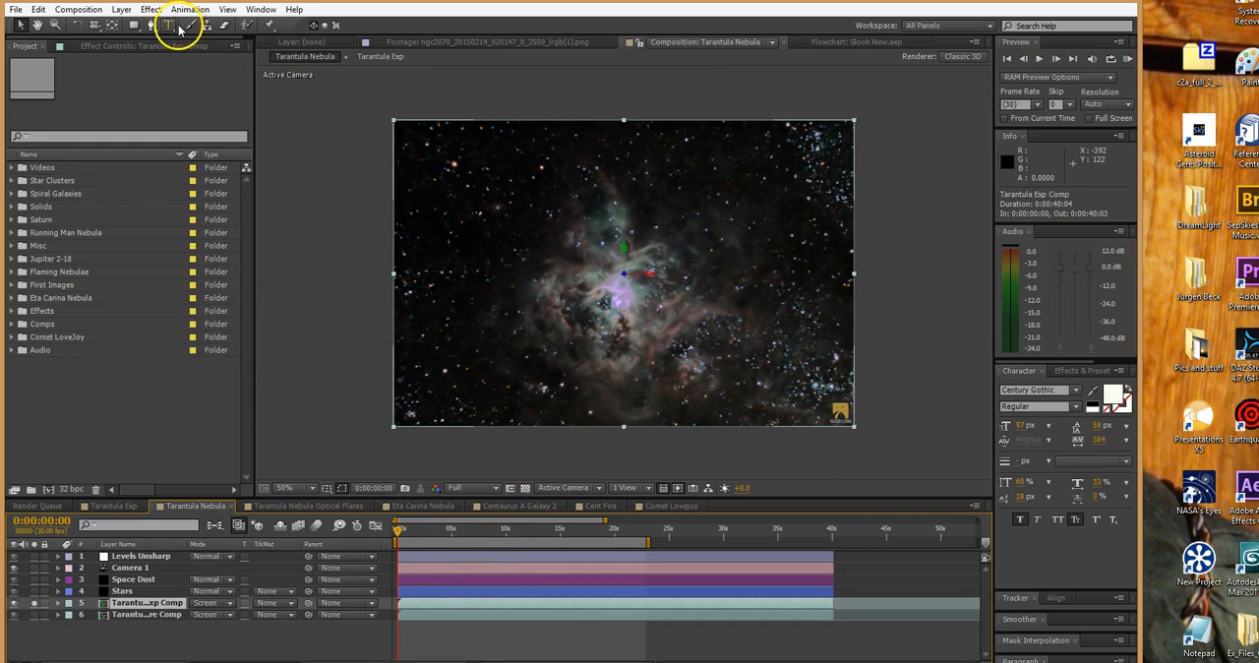
pyautogui.click(161, 47)
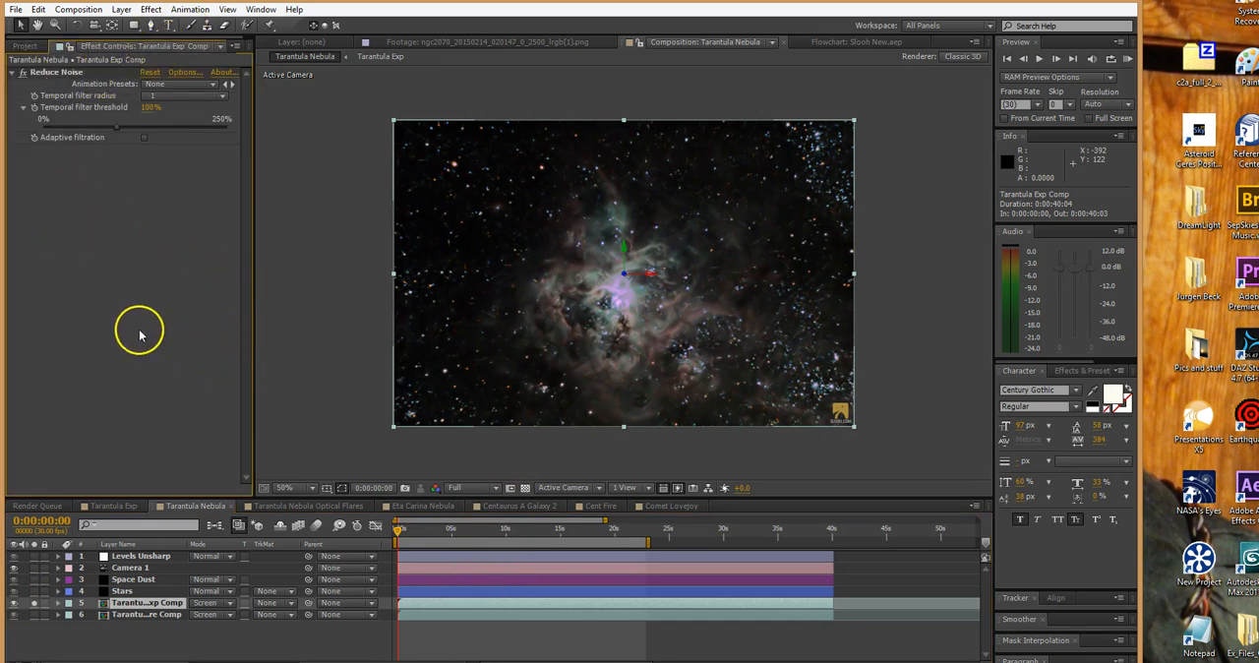
# Open the Reduce Noise options and build an automatic noise profile for the clip, accepting the small sample area
pyautogui.click(185, 76)
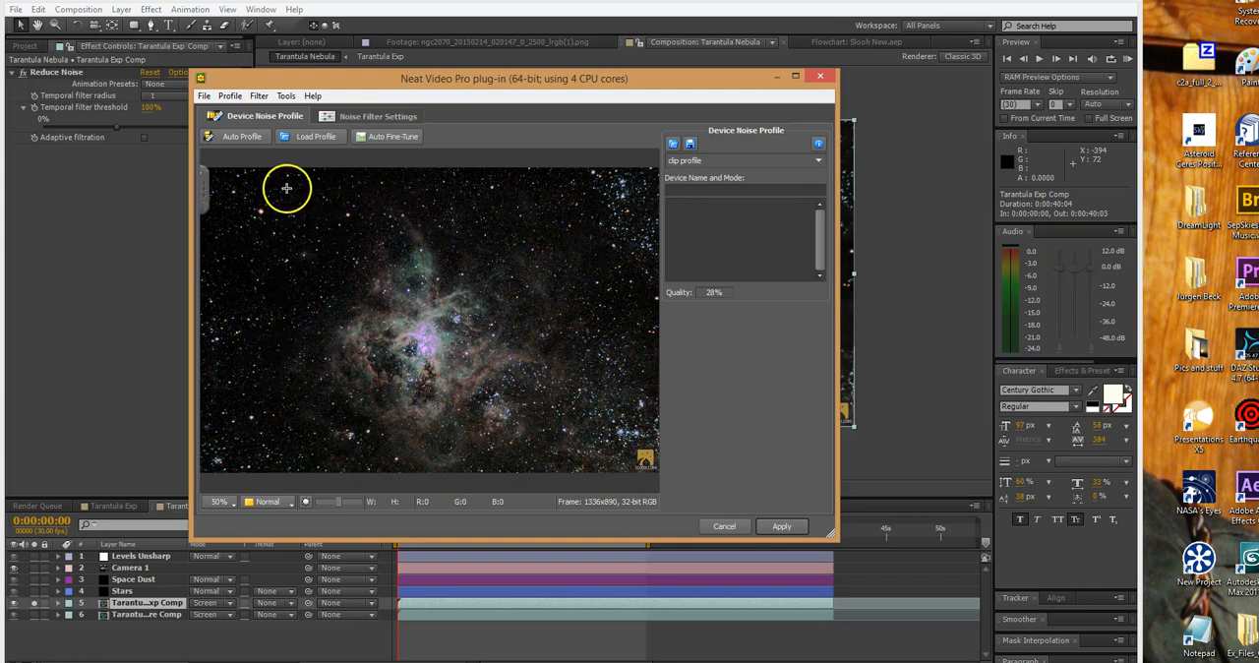
pyautogui.click(241, 135)
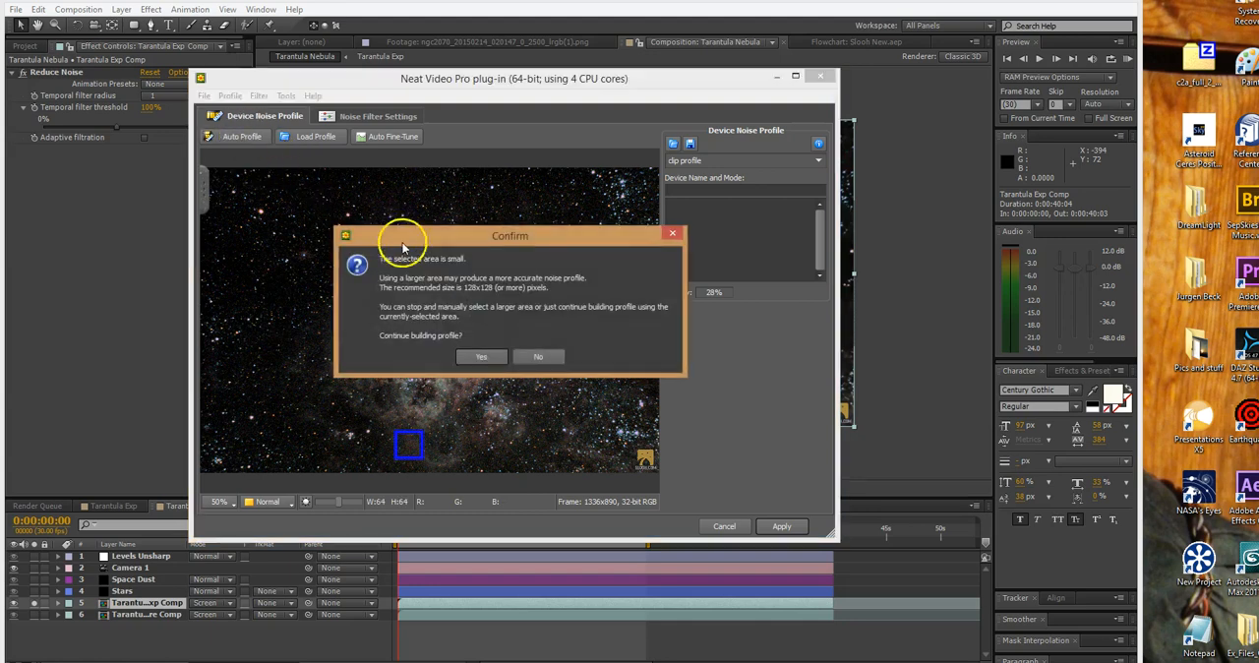
pyautogui.click(481, 357)
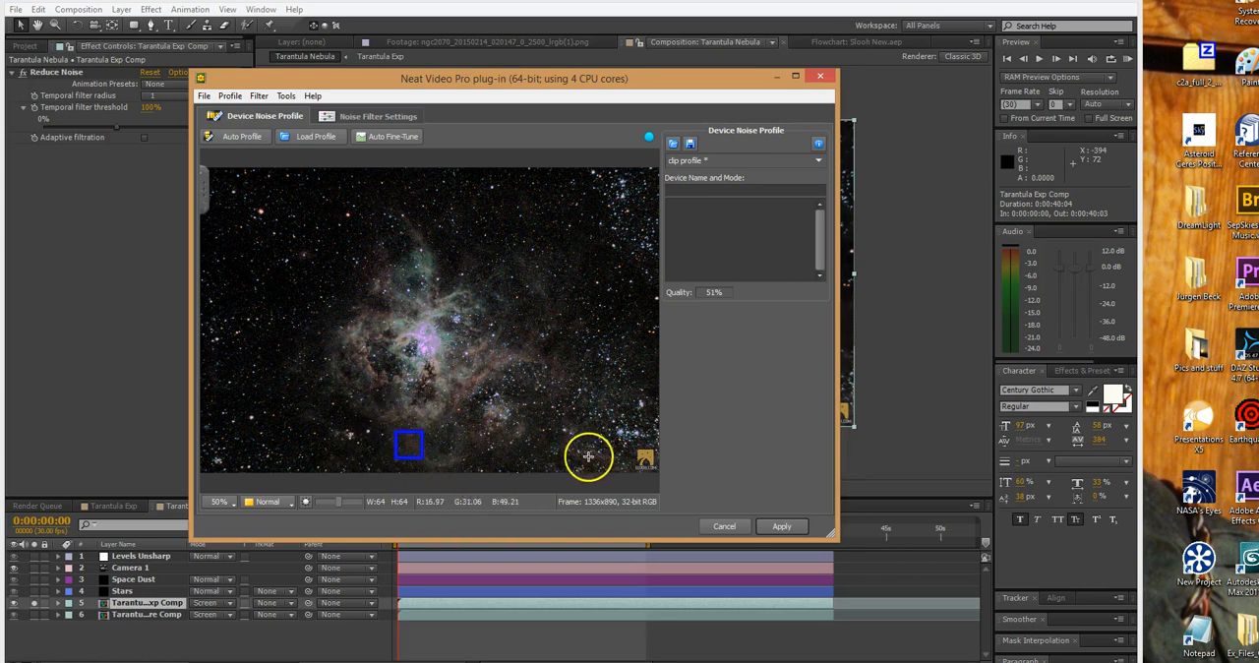
# Apply the clip's noise profile and solo the Tarantula Exposure Comp layer in place of Tarantula Exp Comp
pyautogui.click(777, 527)
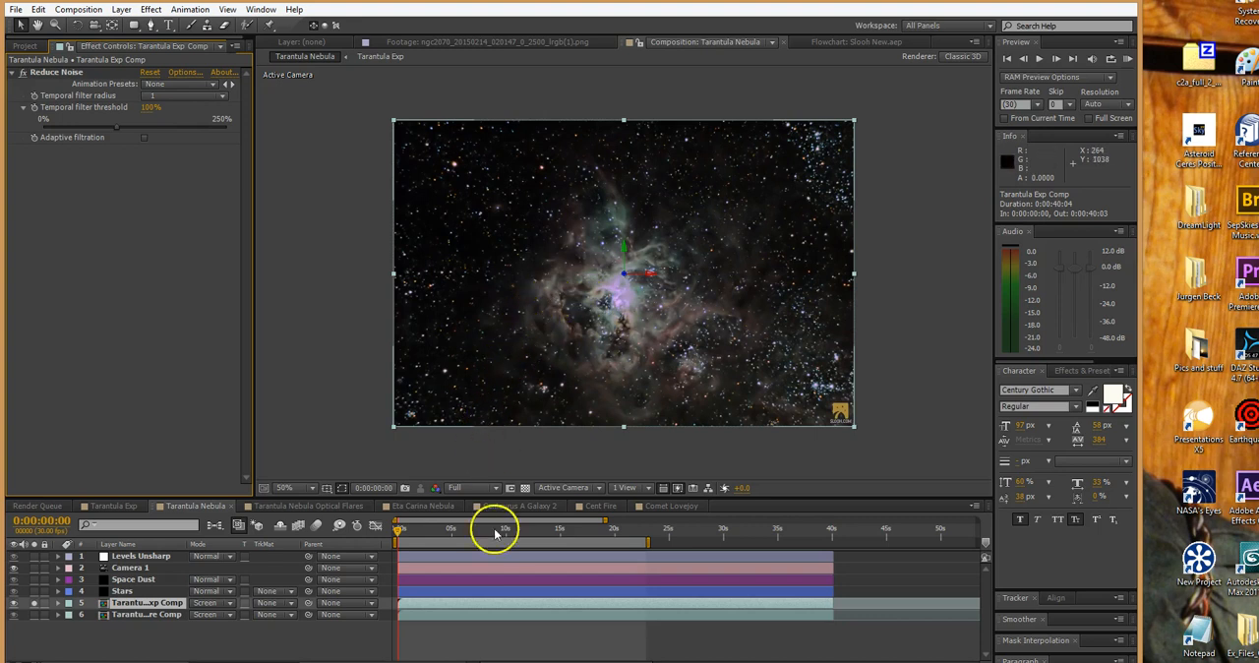
pyautogui.click(500, 617)
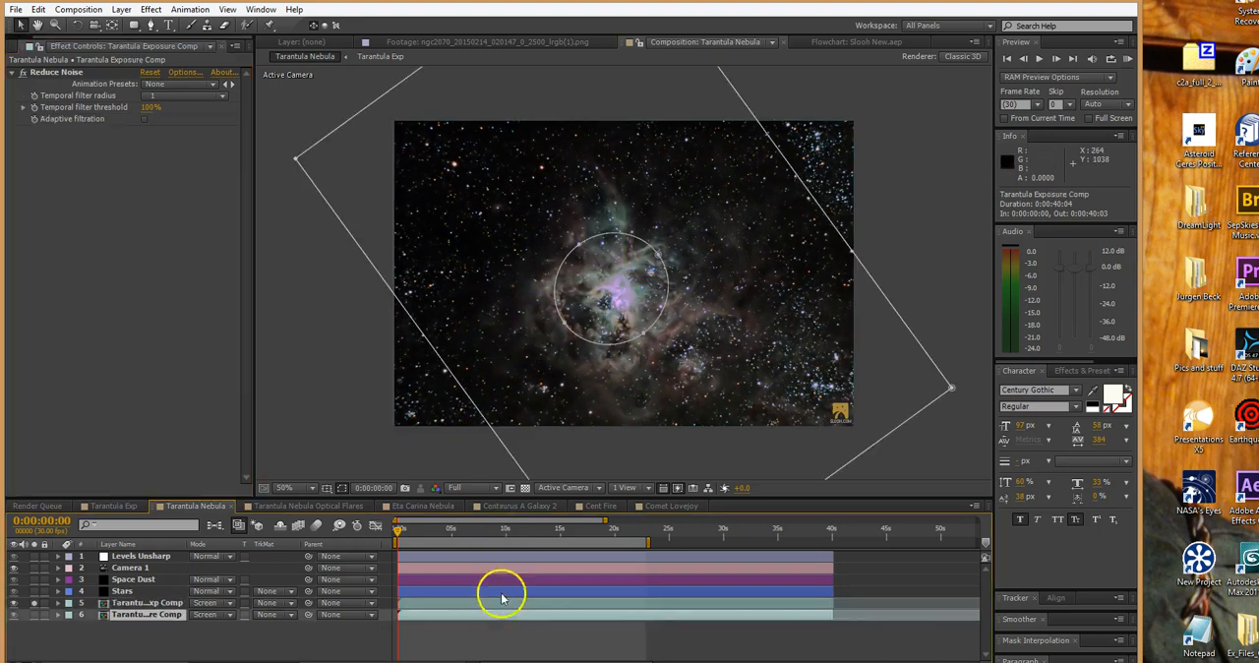
pyautogui.click(35, 614)
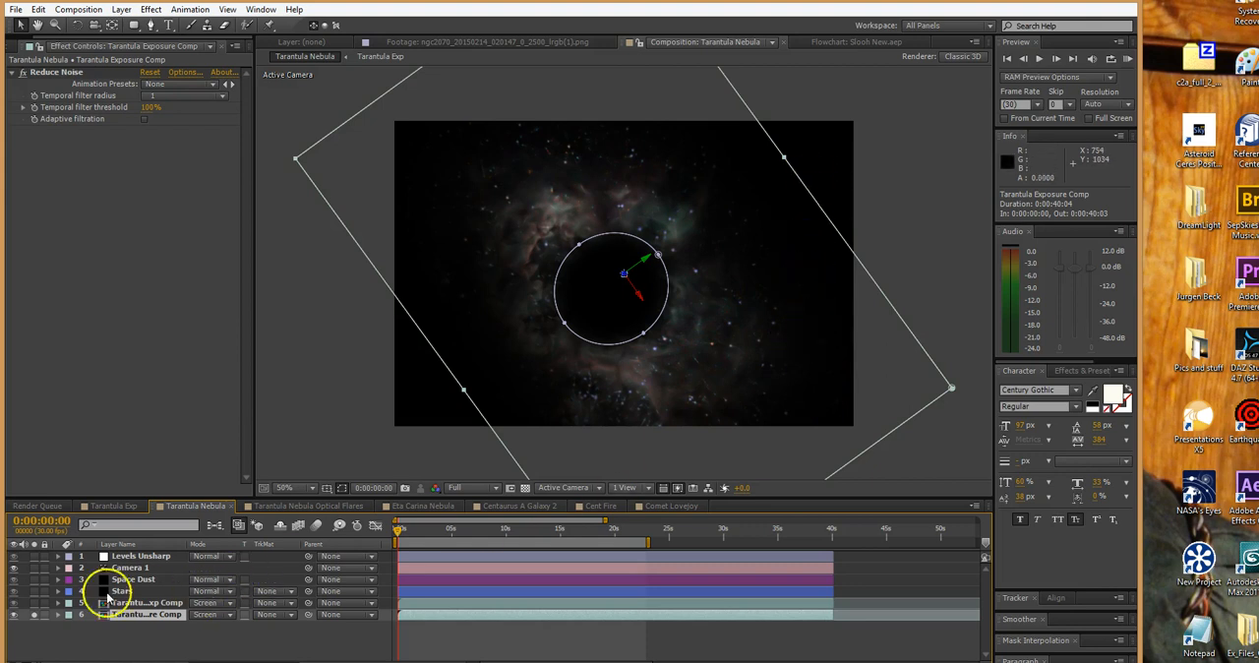
# Toggle the solo state of the two Tarantula comp layers to compare them, leaving only Tarantula Exposure Comp soloed
pyautogui.click(34, 603)
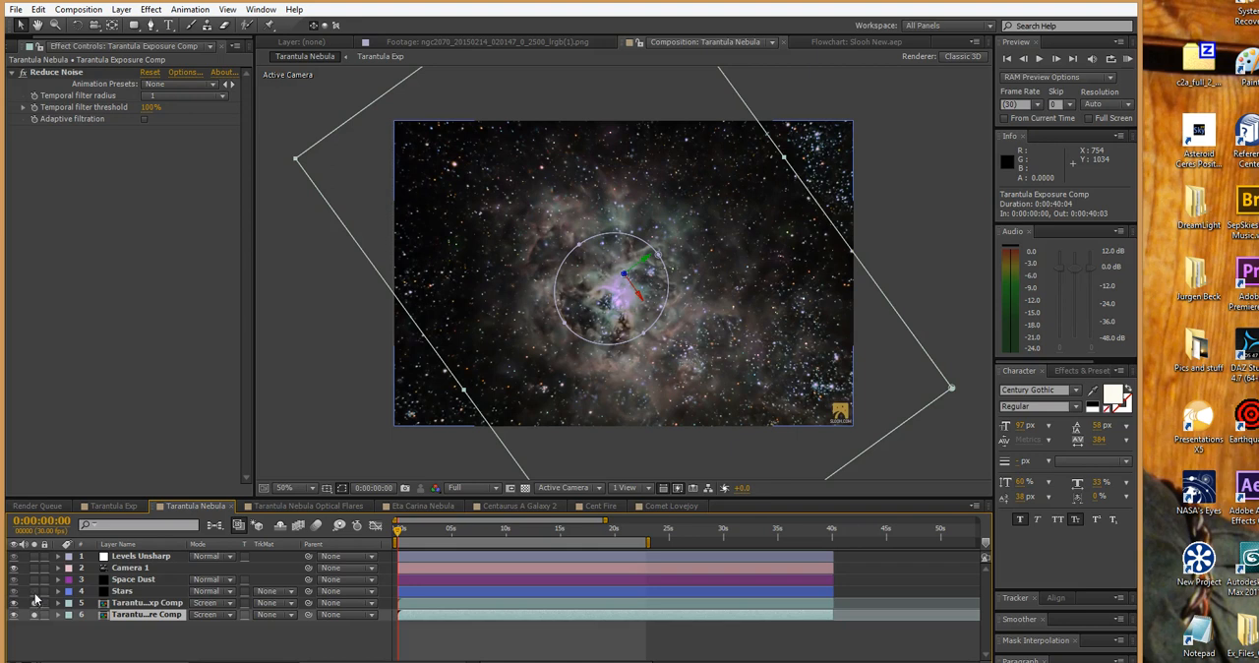
pyautogui.click(34, 615)
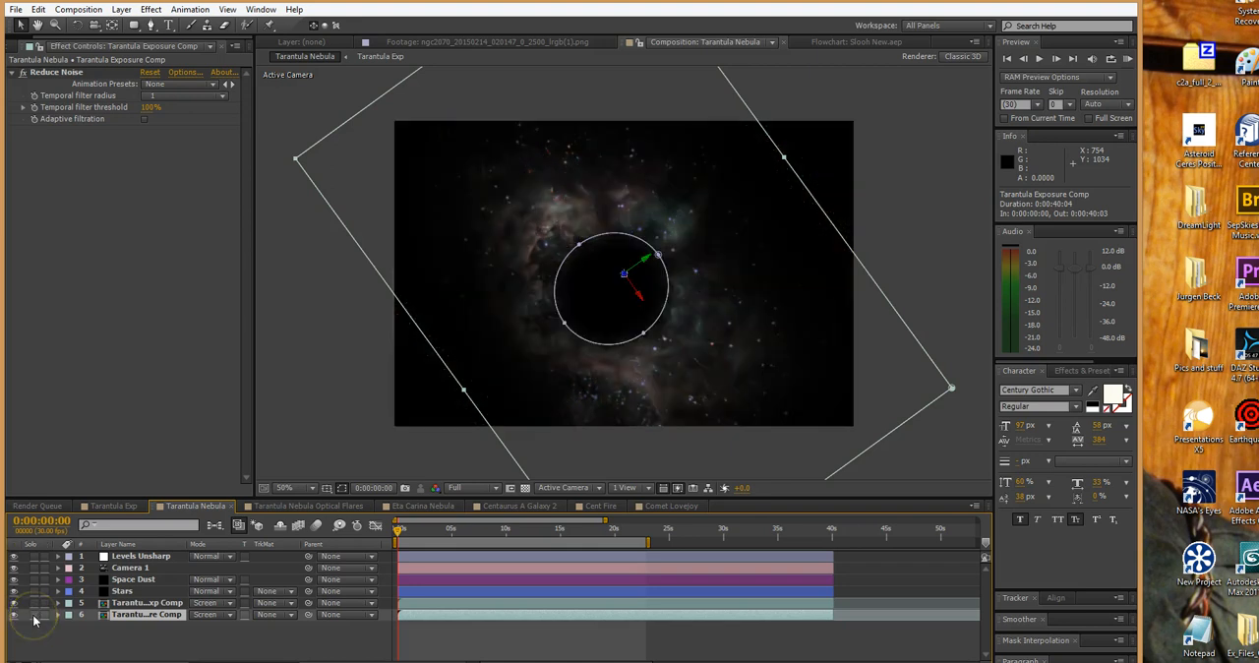
pyautogui.click(34, 615)
pyautogui.click(35, 615)
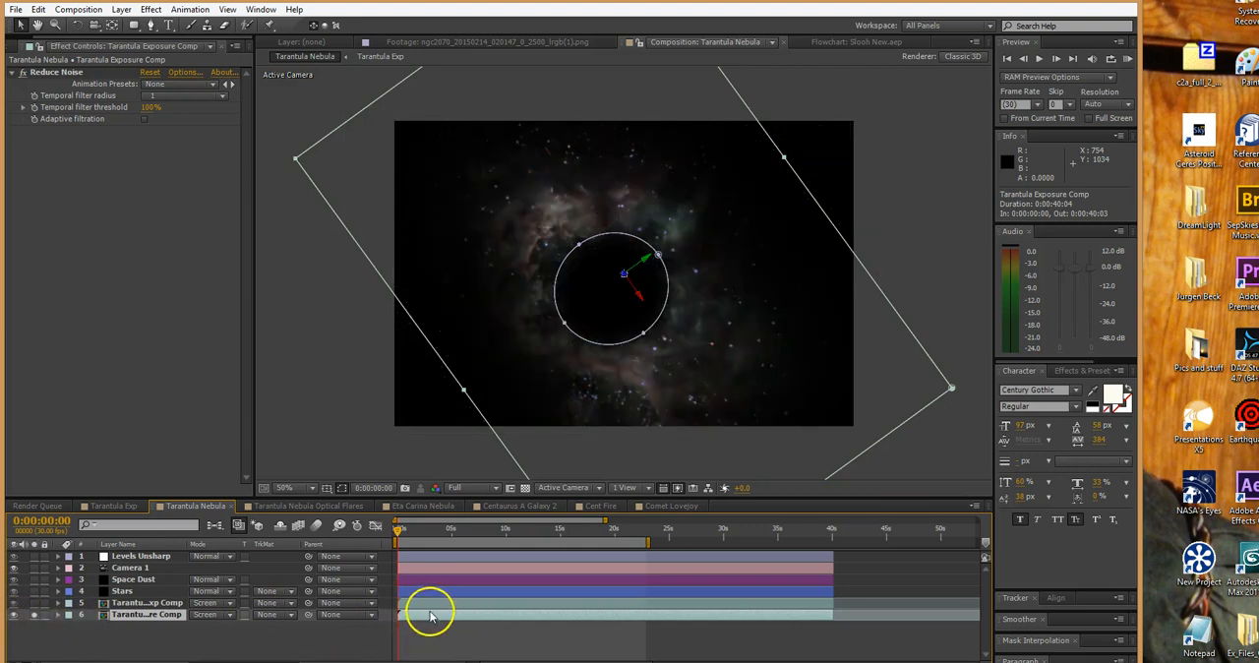
# Reveal the animated properties of the Tarantula Exposure Comp layer and scrub its animation to 0:00:37:09
pyautogui.press('u')
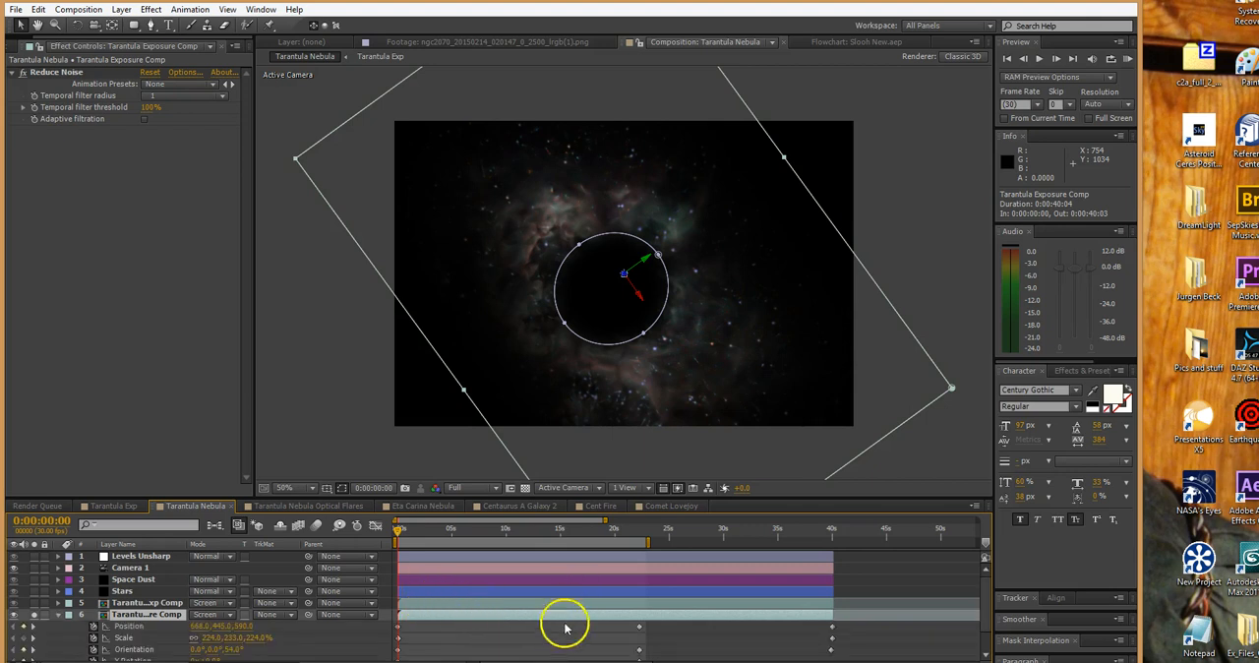
pyautogui.scroll(-2, 512, 646)
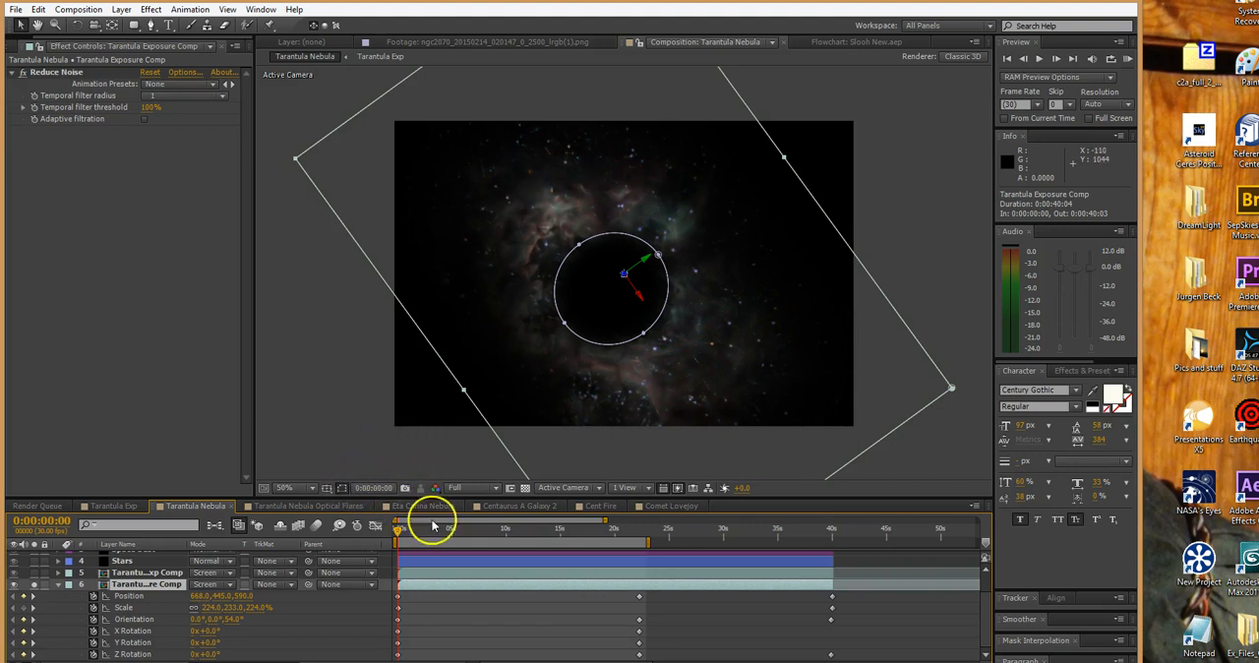
pyautogui.moveTo(397, 532); pyautogui.dragTo(800, 553)
pyautogui.scroll(2, 317, 639)
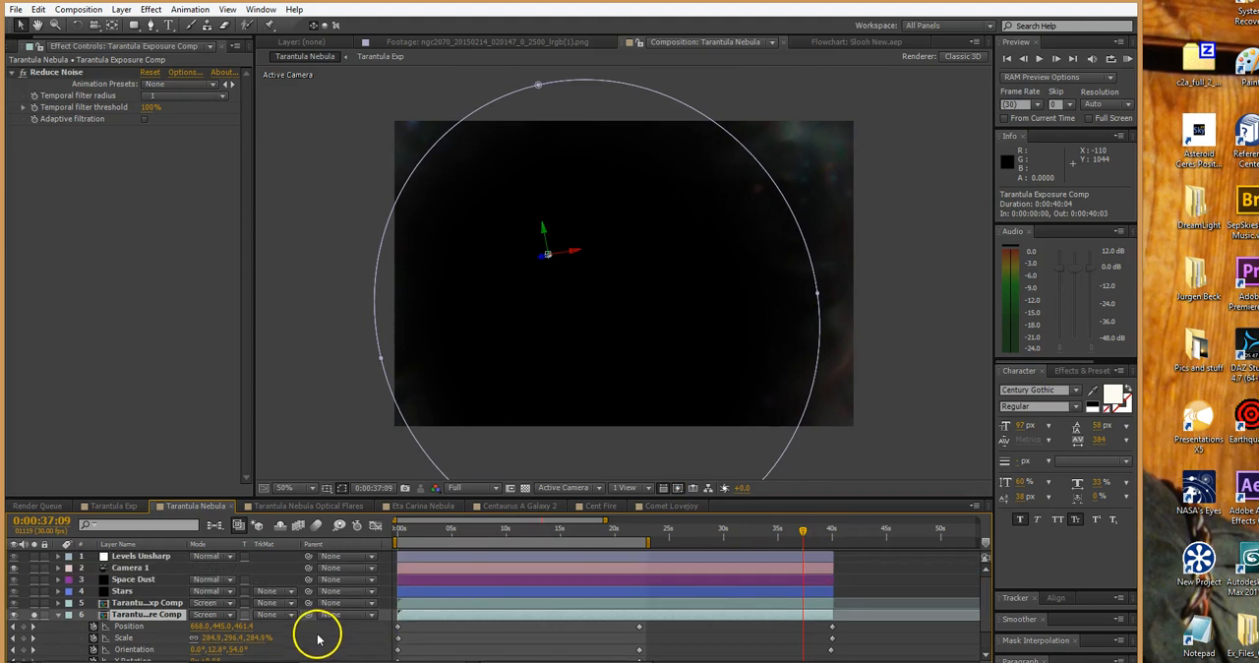
# Hide Camera 1, scrub the Tarantula Exposure Comp animation to 0:00:38:08 without it, and turn the camera back on
pyautogui.click(14, 568)
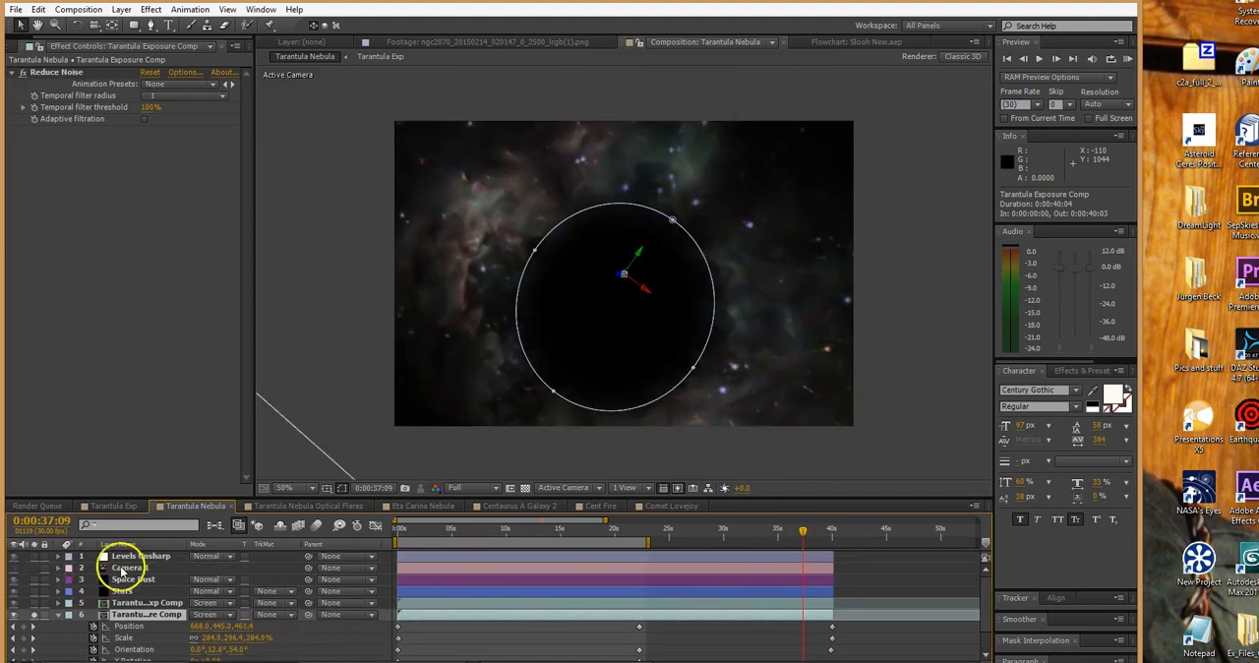
pyautogui.moveTo(409, 536); pyautogui.dragTo(812, 537)
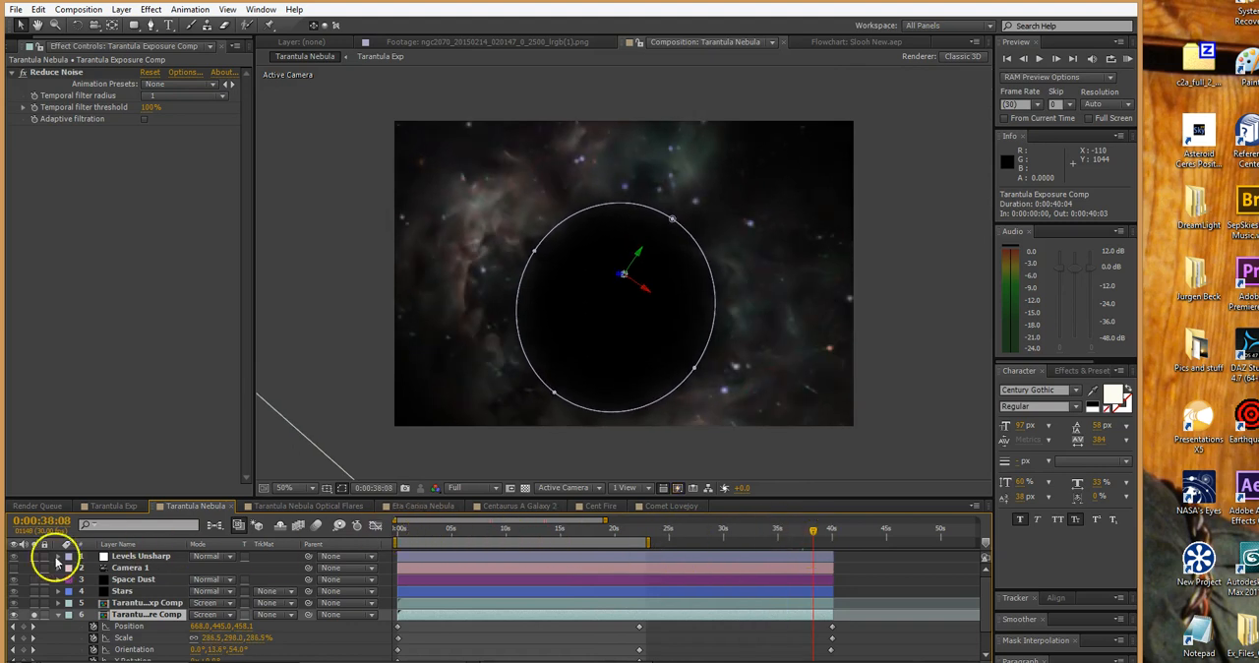
pyautogui.click(14, 569)
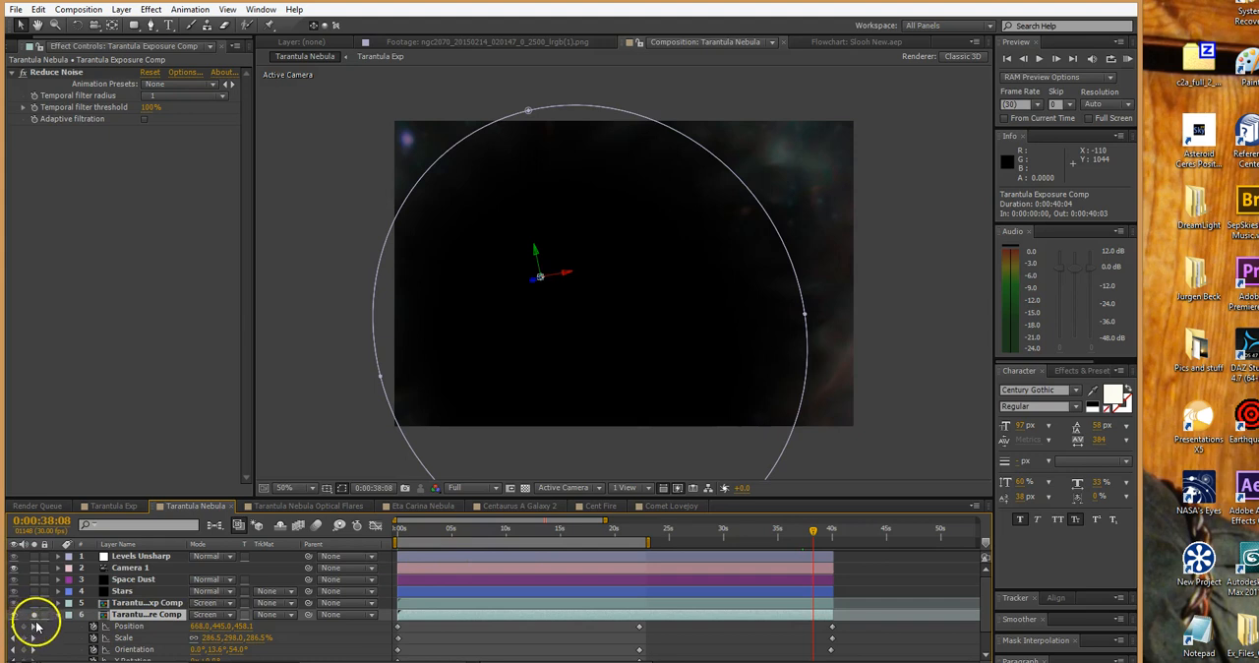
# Solo Tarantula Exp Comp instead of Tarantula Exposure Comp, reveal its animated properties, and scrub its motion to 0:00:19:07
pyautogui.click(35, 614)
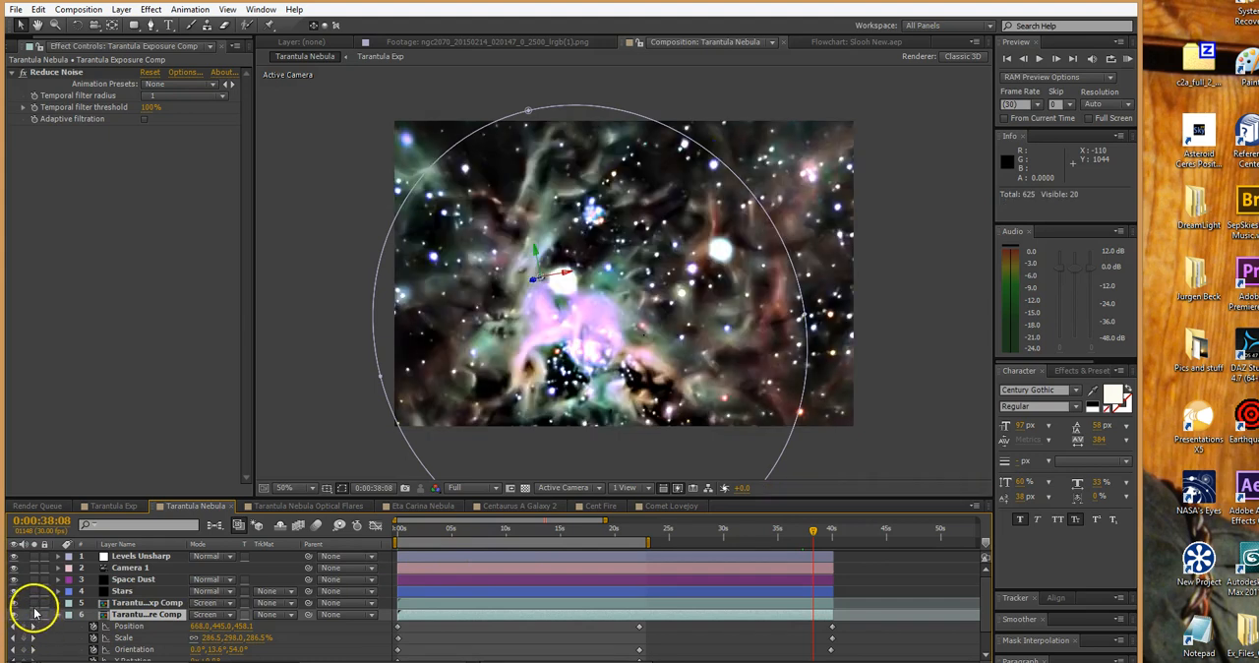
pyautogui.click(34, 604)
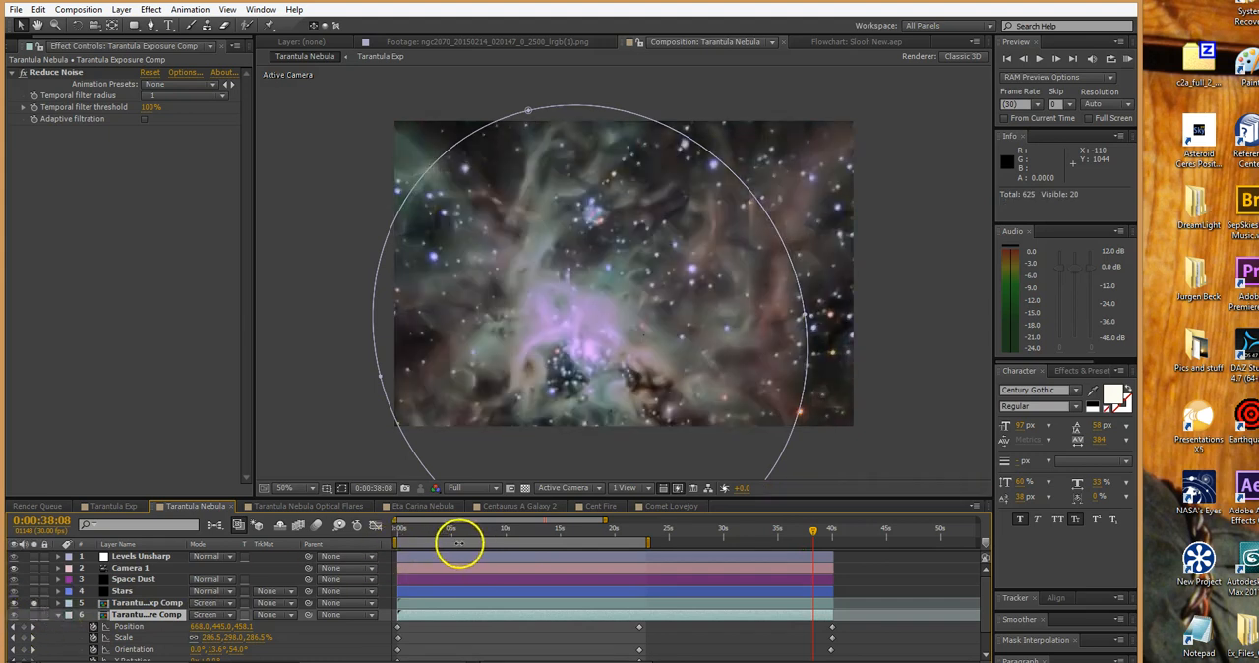
pyautogui.click(428, 604)
pyautogui.moveTo(438, 536); pyautogui.dragTo(606, 529)
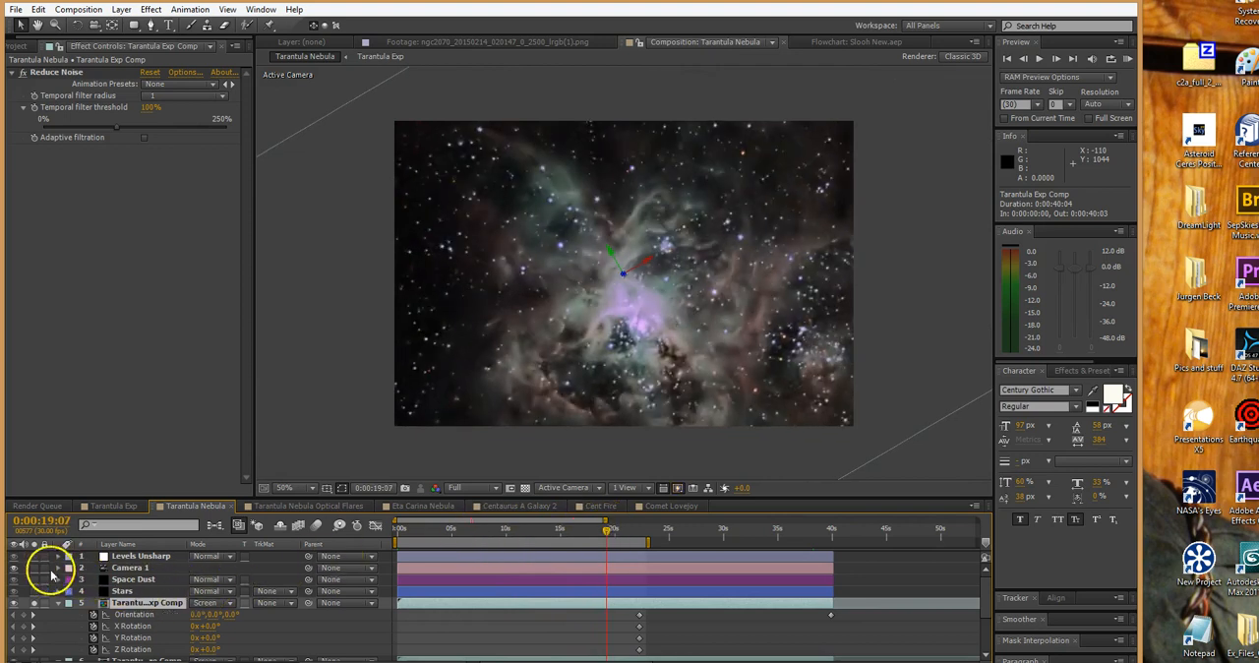
# Hide Camera 1, review Tarantula Exp Comp's own motion up to 0:00:20:03, and collapse the layer's properties
pyautogui.click(14, 568)
pyautogui.moveTo(403, 539); pyautogui.dragTo(617, 541)
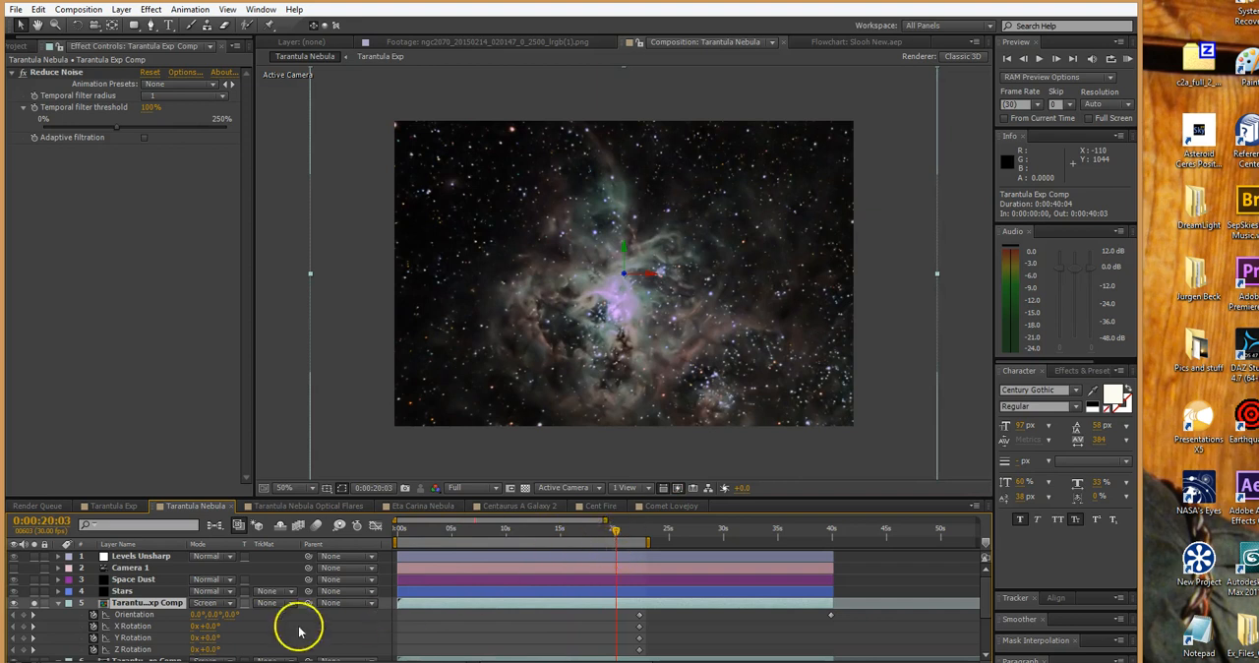
pyautogui.click(57, 603)
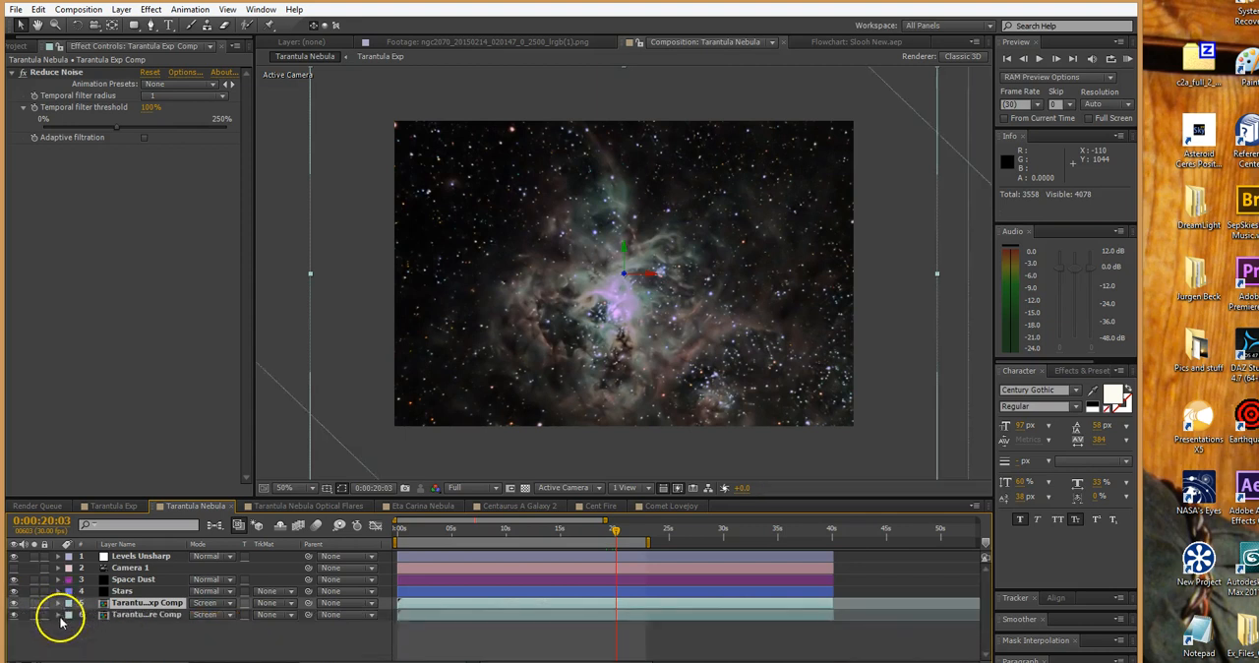
# Select the Tarantula Exposure Comp and Tarantula Exp Comp layers alternately to compare their outlines at 0:00:20:03
pyautogui.click(505, 616)
pyautogui.click(512, 604)
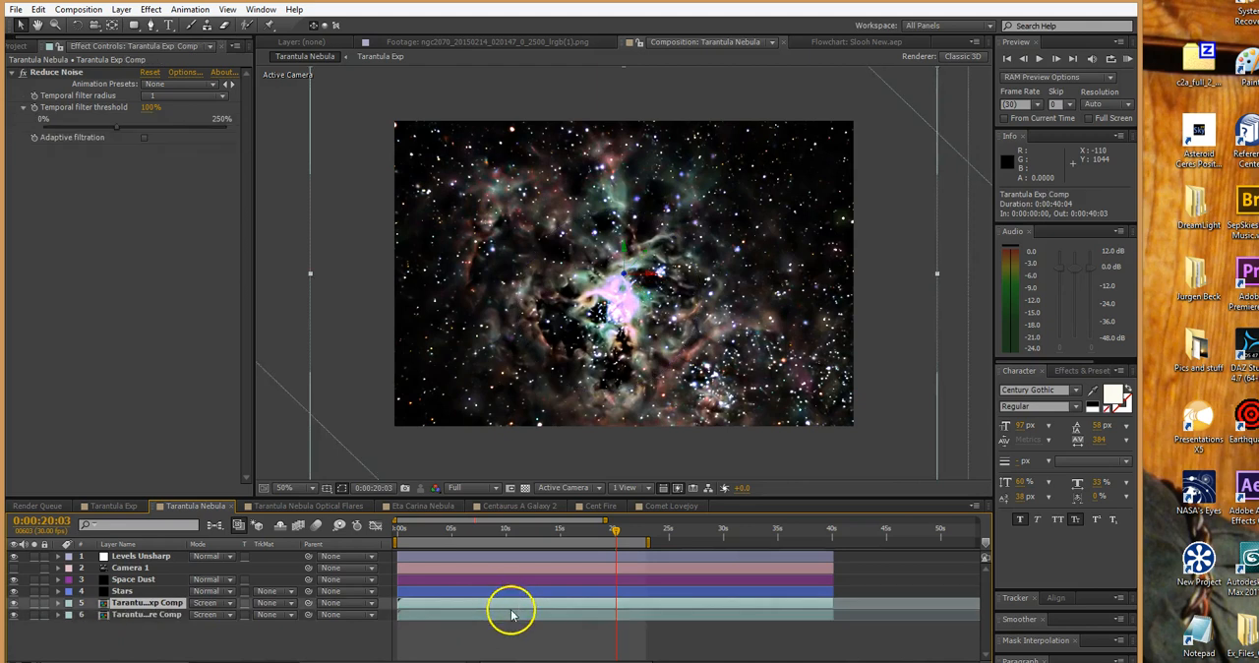
pyautogui.click(511, 616)
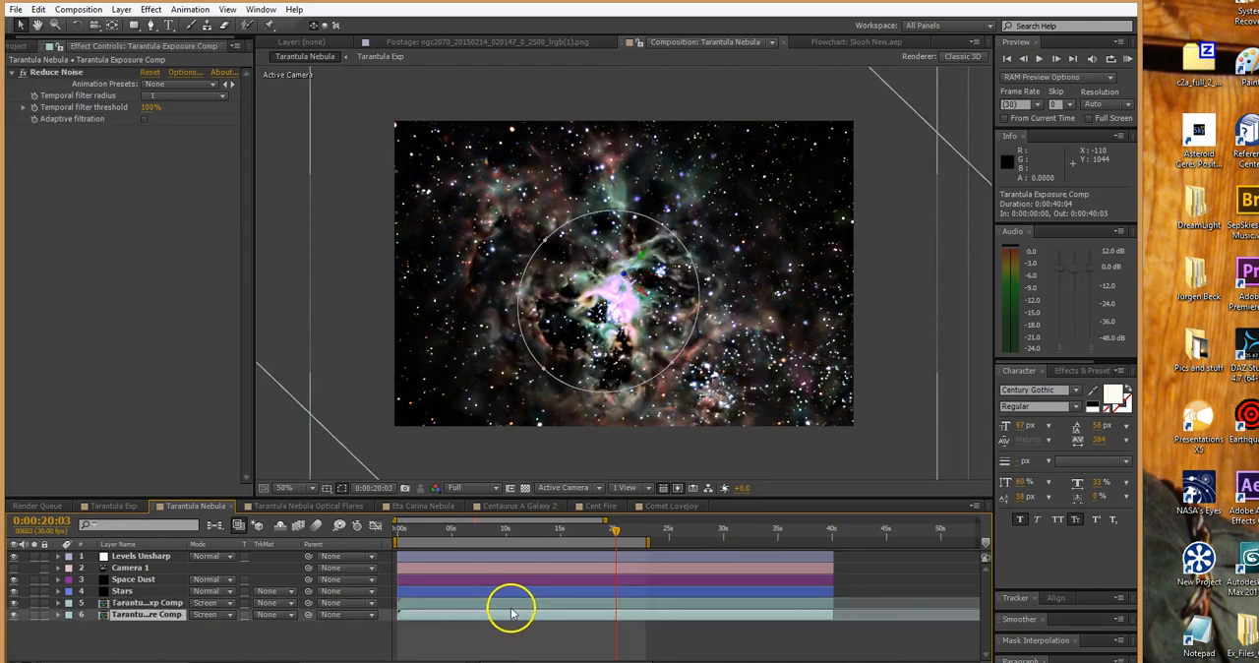
pyautogui.click(512, 602)
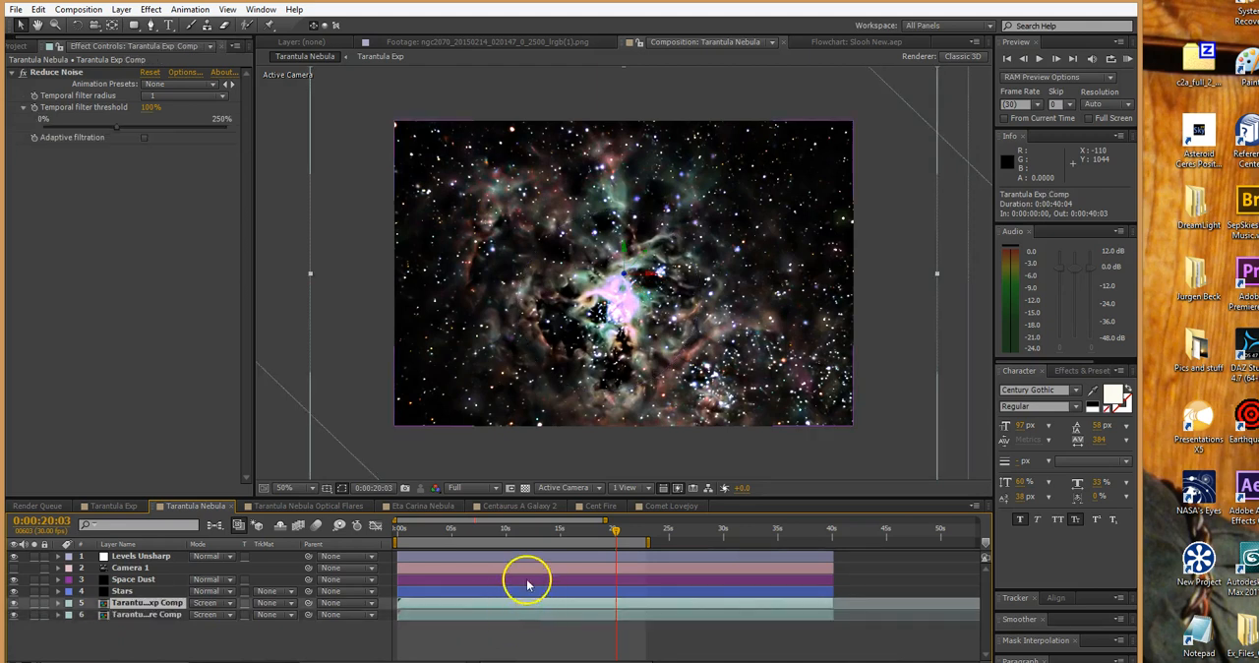
# Turn Camera 1 back on, select it, and scrub the full composition back to 0:00:02:03
pyautogui.click(508, 571)
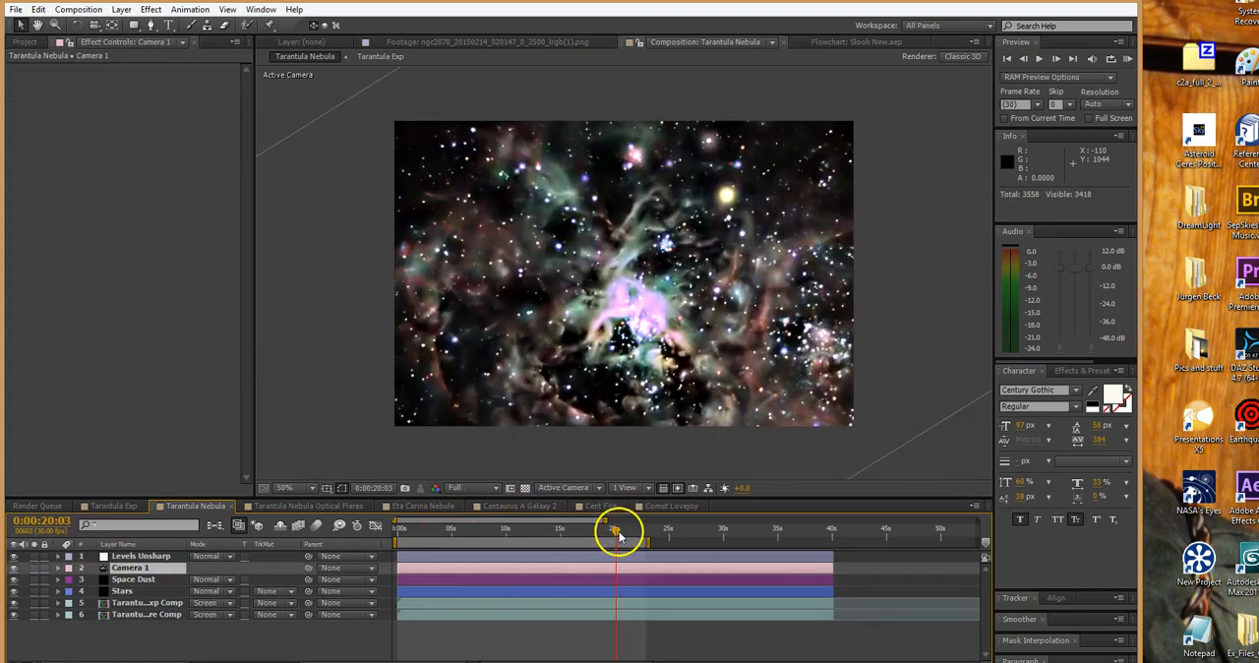
pyautogui.moveTo(620, 534); pyautogui.dragTo(486, 532)
pyautogui.moveTo(472, 532); pyautogui.dragTo(420, 529)
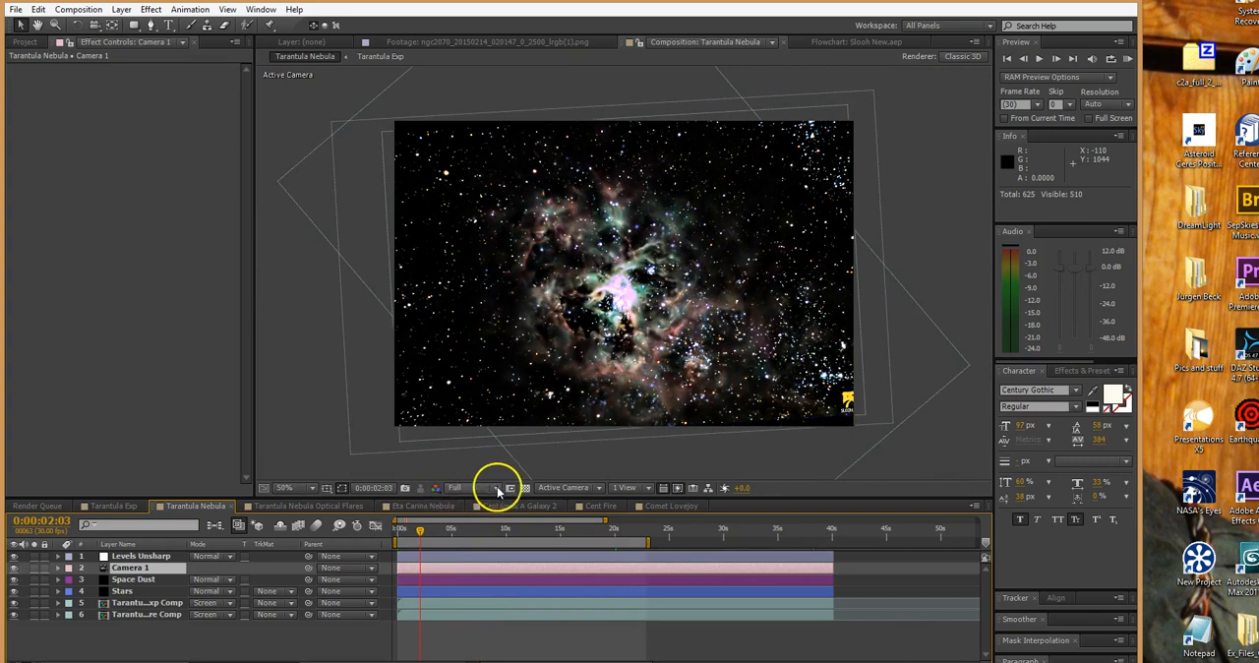
# Examine the depth placement of both Tarantula comp layers in the Top view and return to the Active Camera view
pyautogui.click(595, 487)
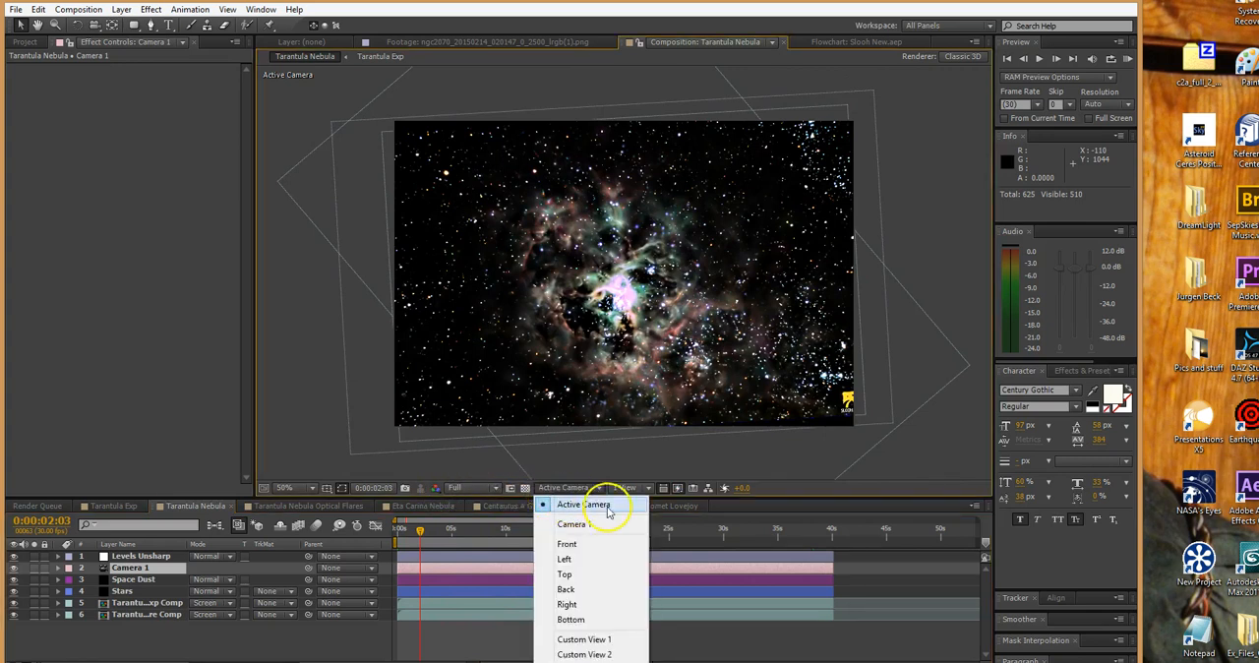
pyautogui.click(574, 576)
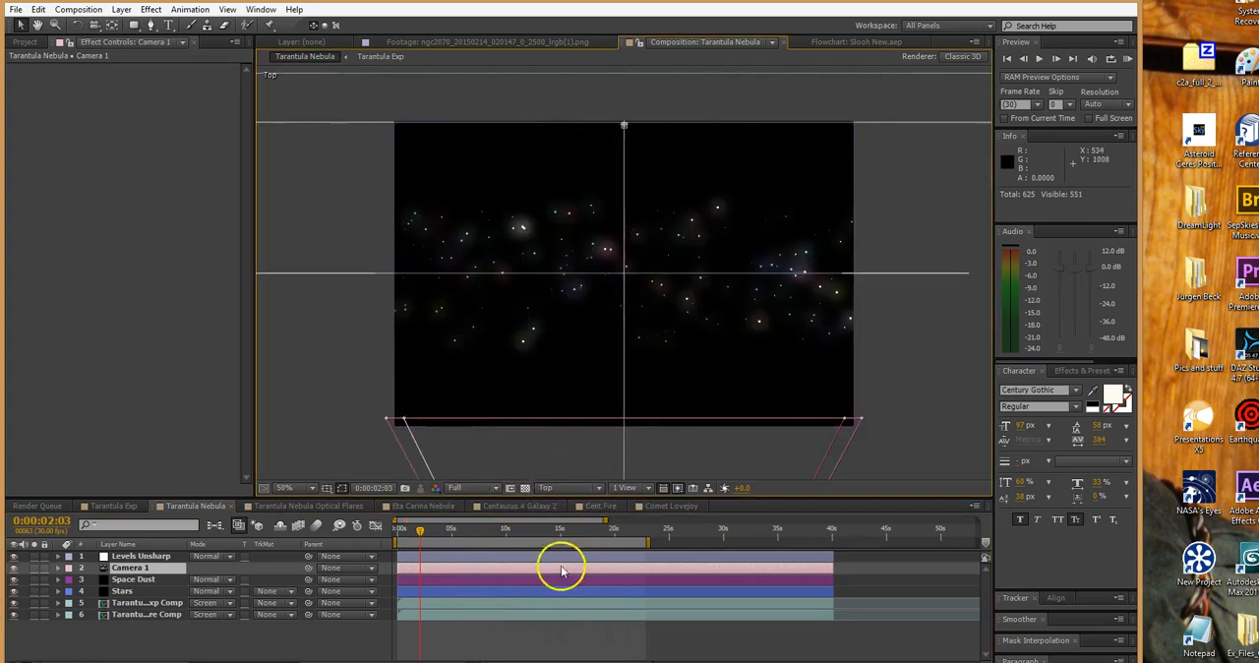
pyautogui.click(557, 613)
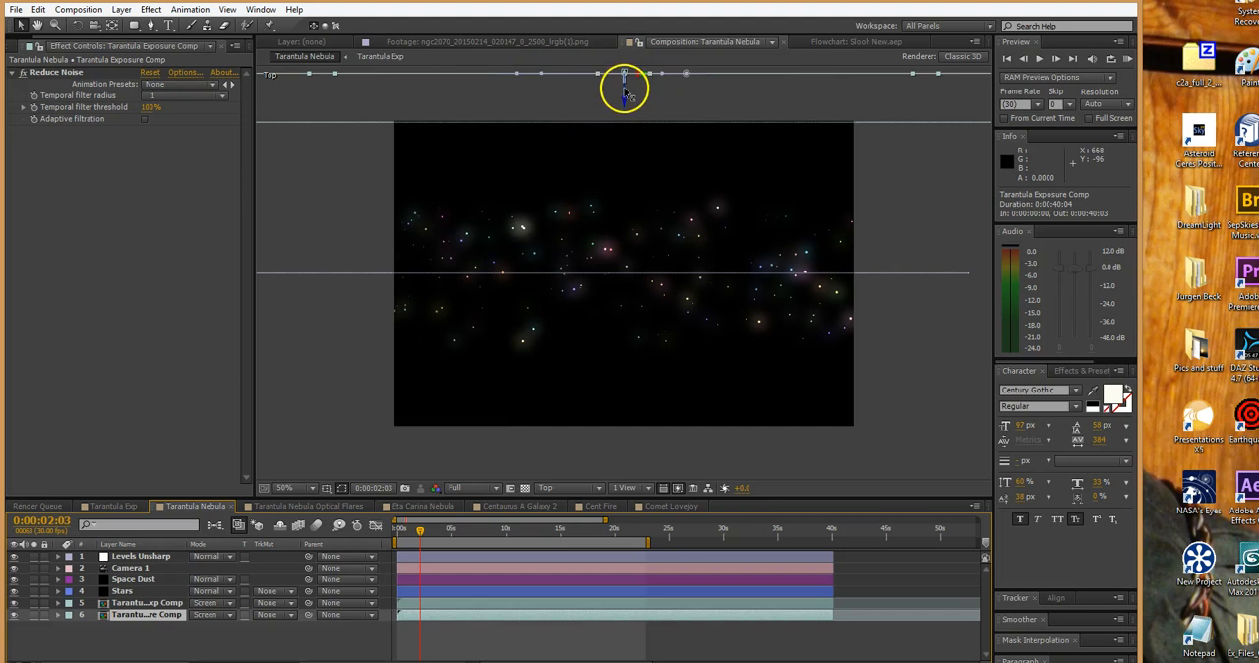
pyautogui.click(557, 602)
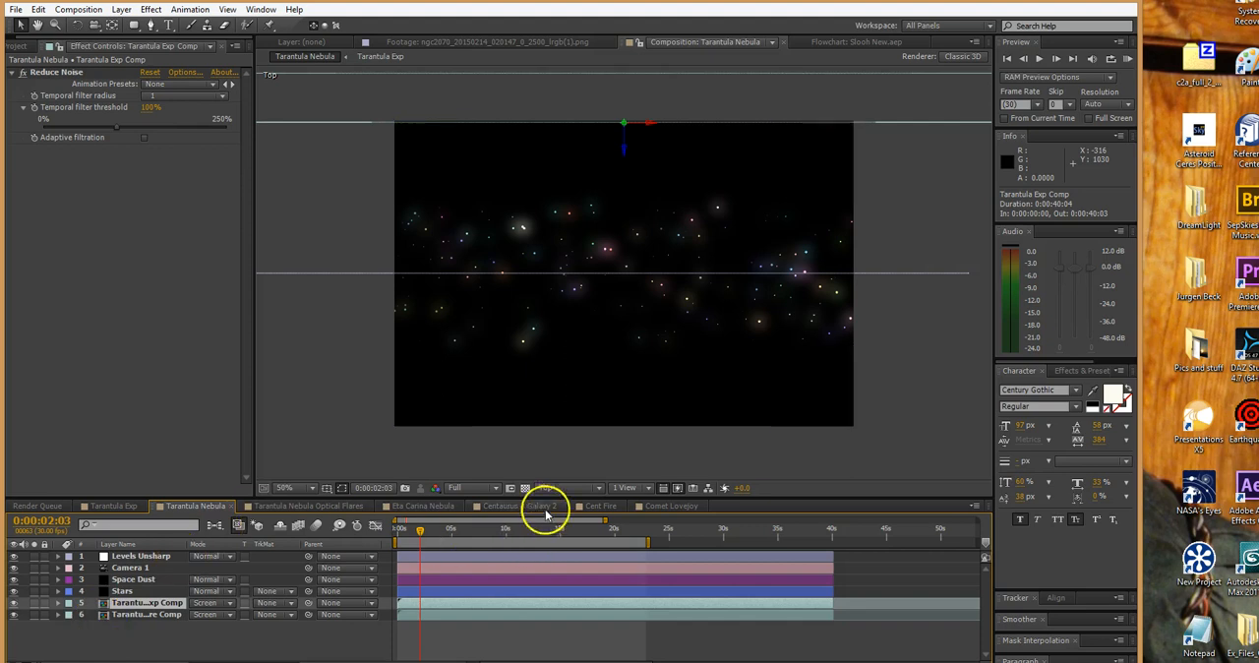
pyautogui.click(598, 490)
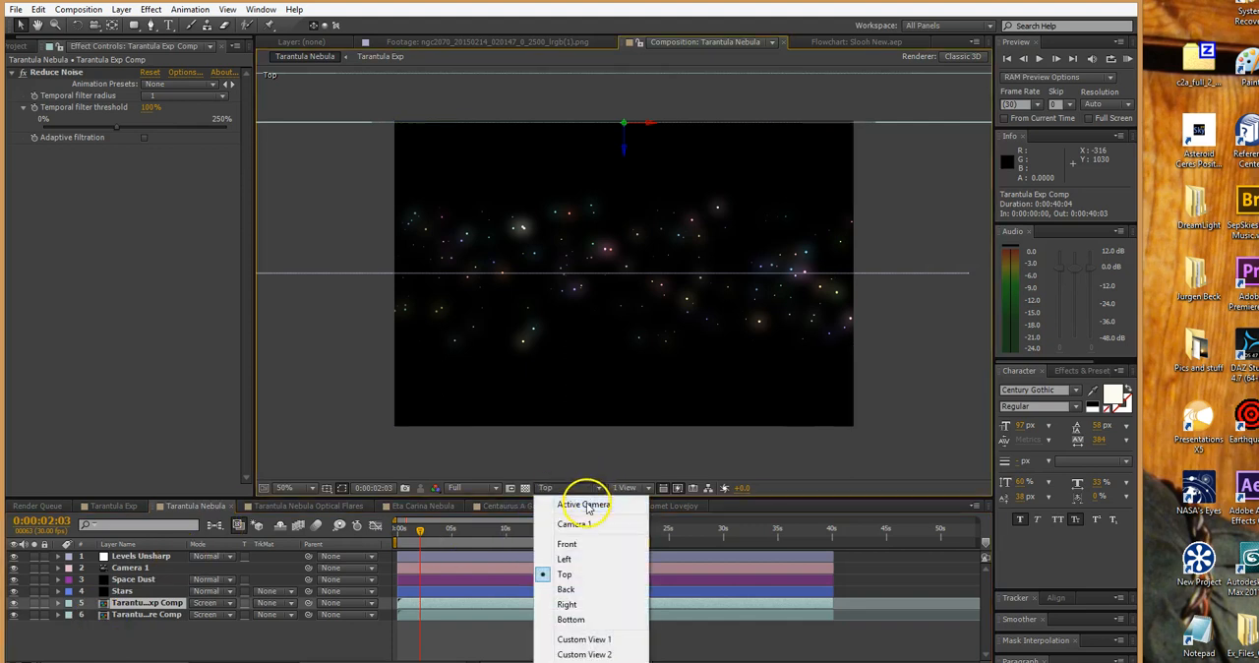
pyautogui.click(586, 504)
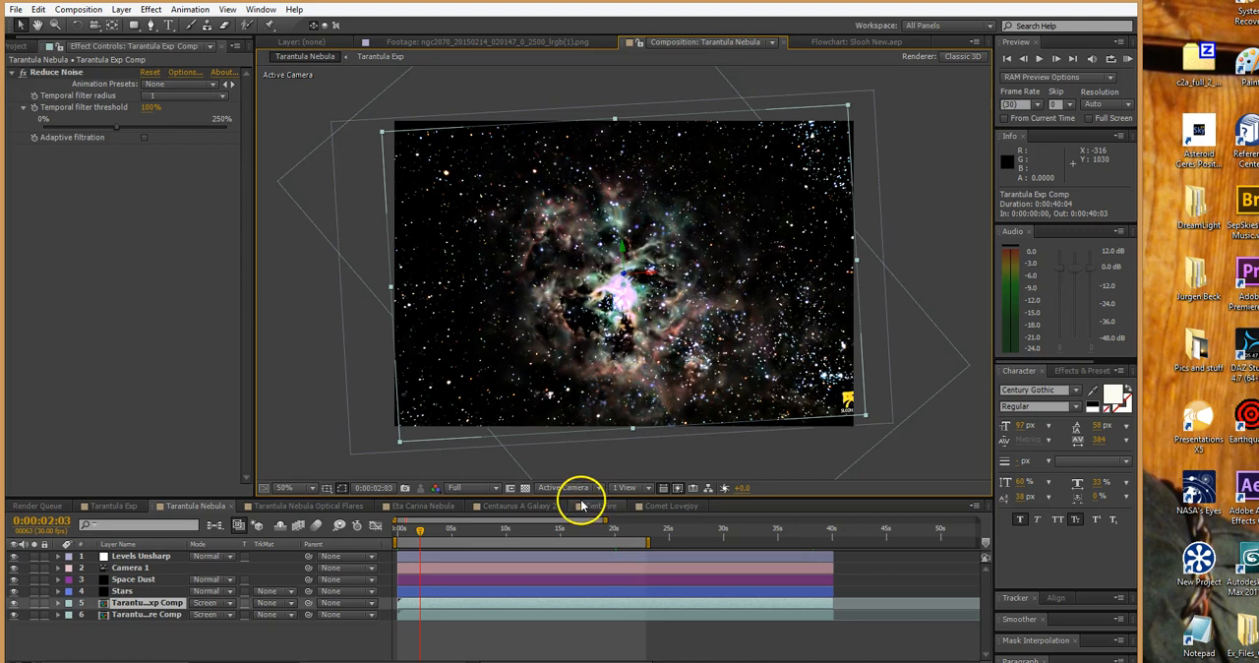
# Preview the combined camera move at 0:00:05:21 and 0:00:12:06, and return the playhead to 0:00:05:11
pyautogui.click(459, 529)
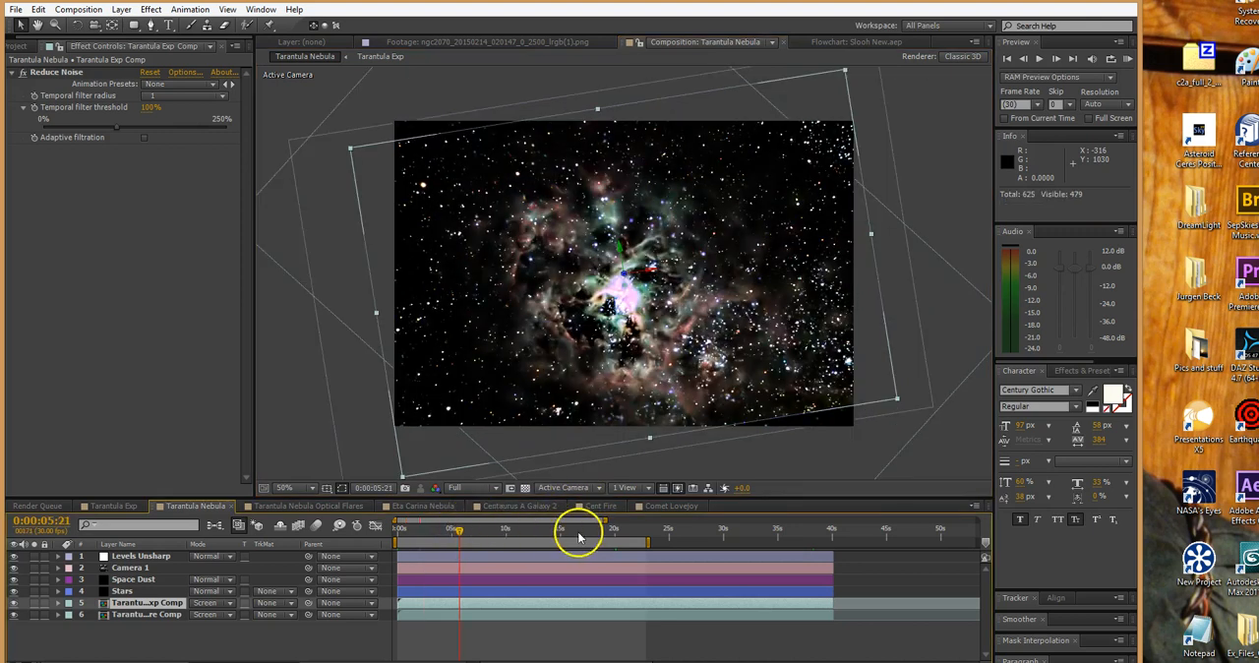
pyautogui.click(530, 531)
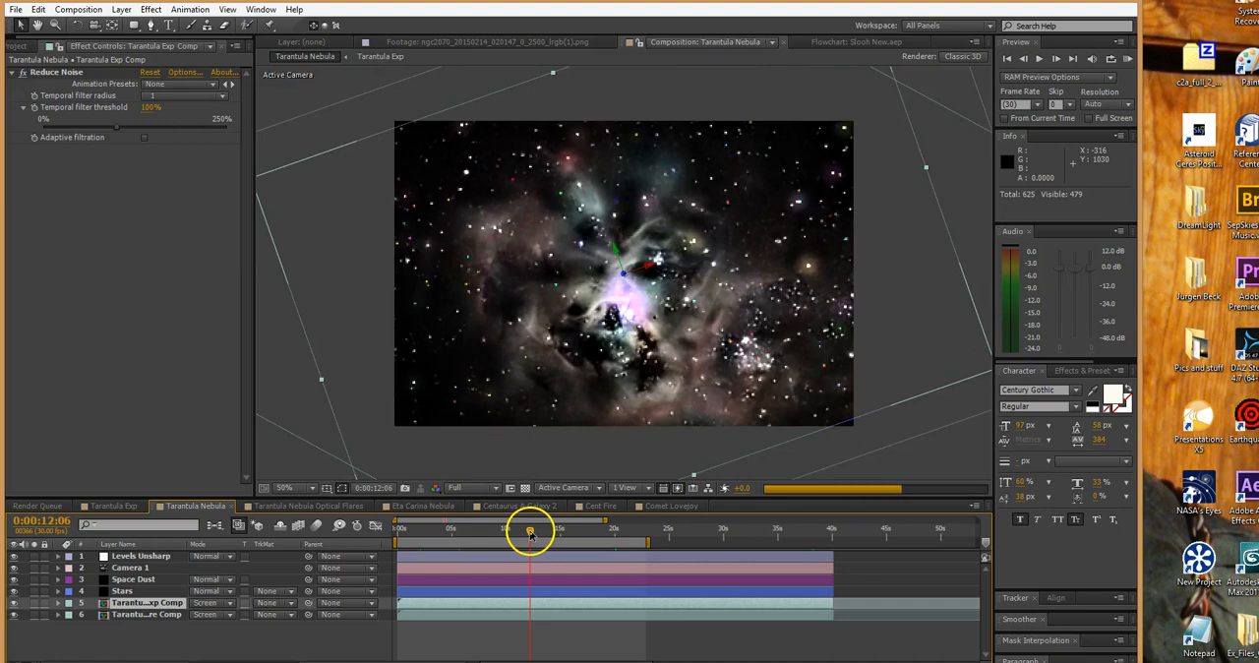
pyautogui.click(454, 529)
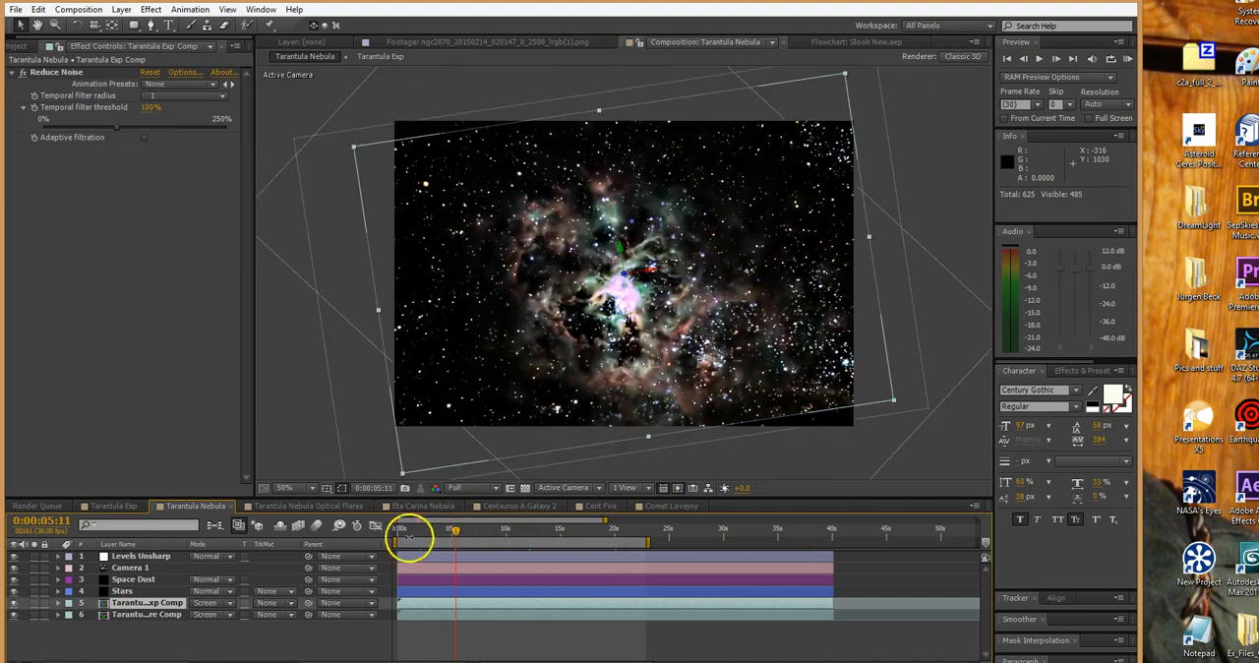
# Solo the Stars layer and open the Emitter settings of the Space Dust layer's Particular effect
pyautogui.click(35, 592)
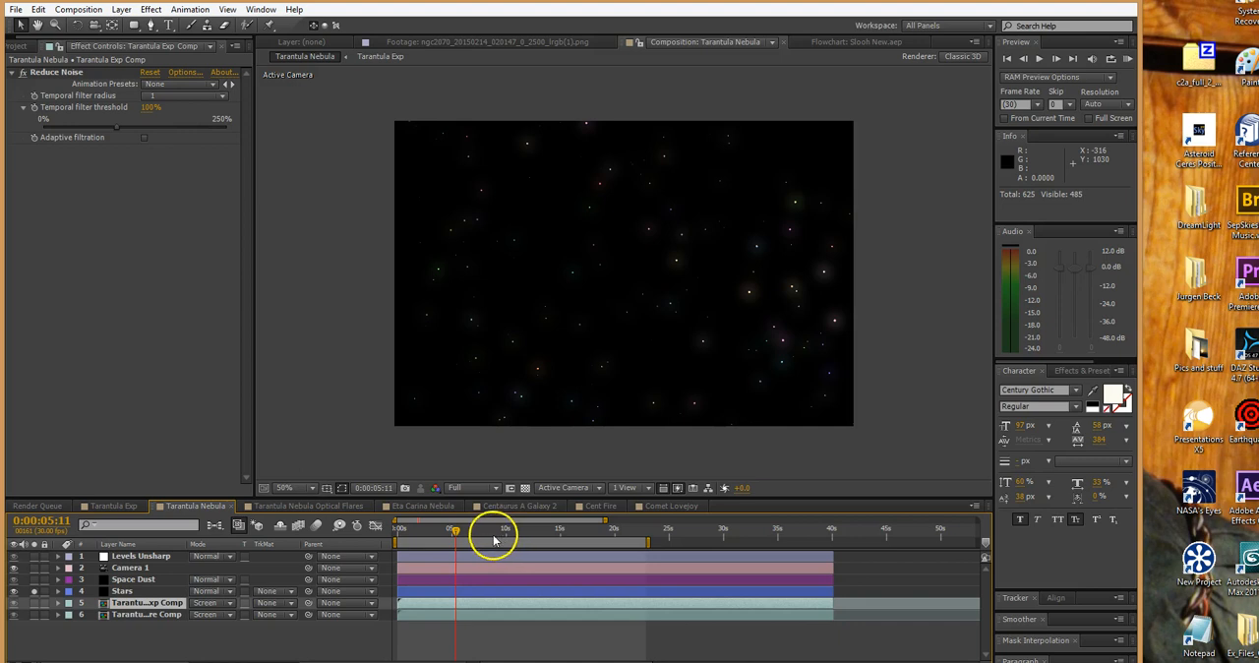
pyautogui.click(466, 580)
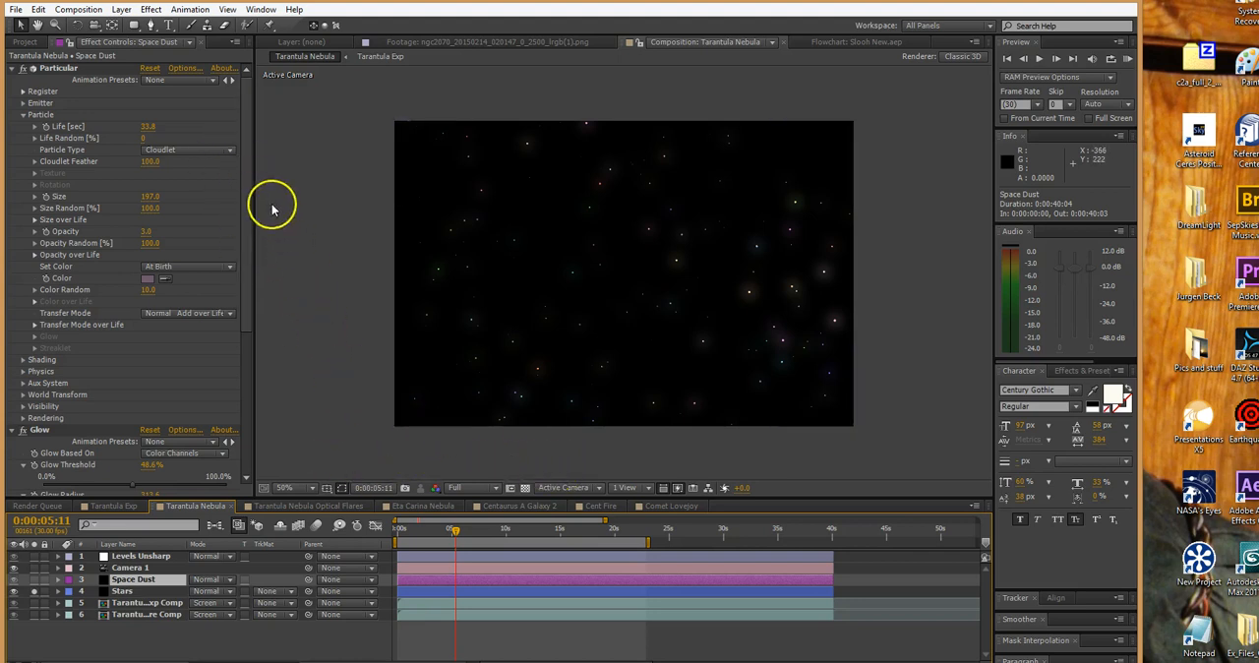
pyautogui.click(56, 68)
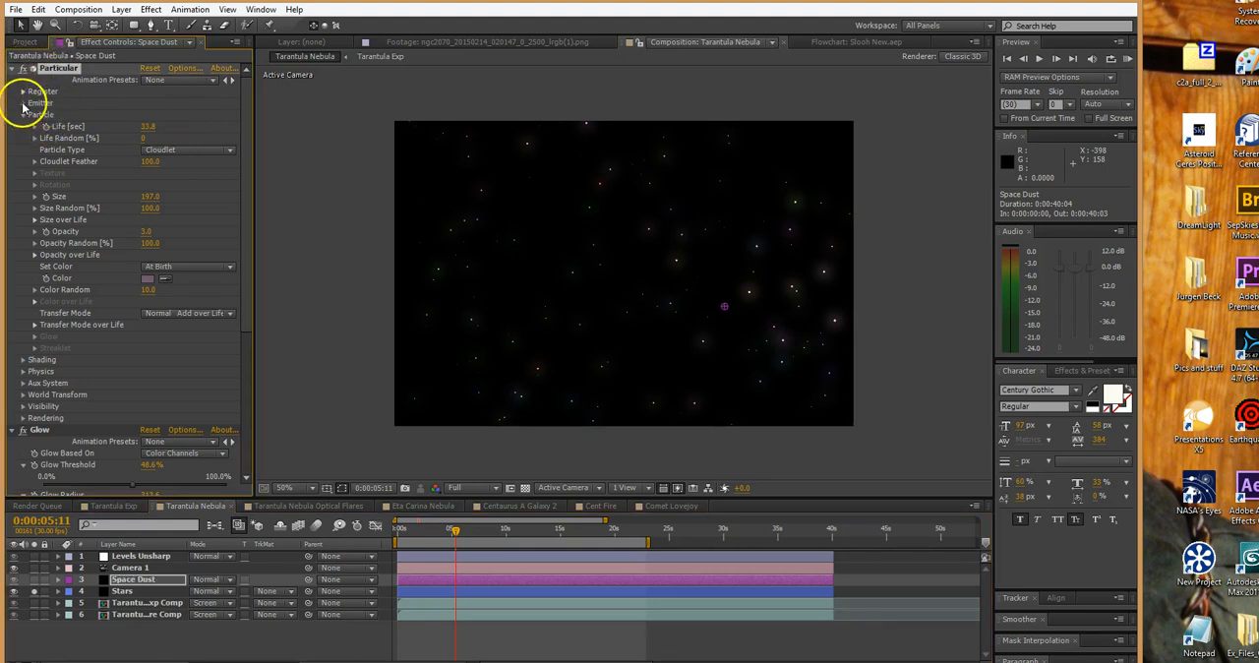
pyautogui.click(23, 103)
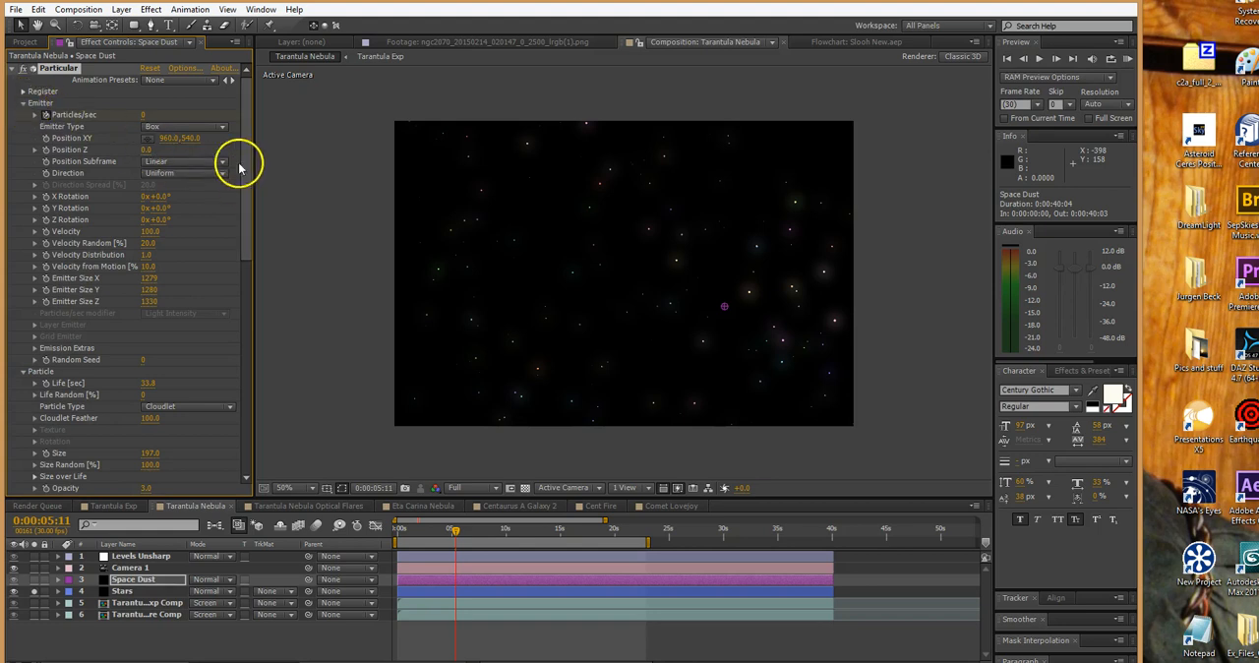
# Keep Box as the Space Dust emitter type and view the soloed stars from the Top view
pyautogui.click(221, 127)
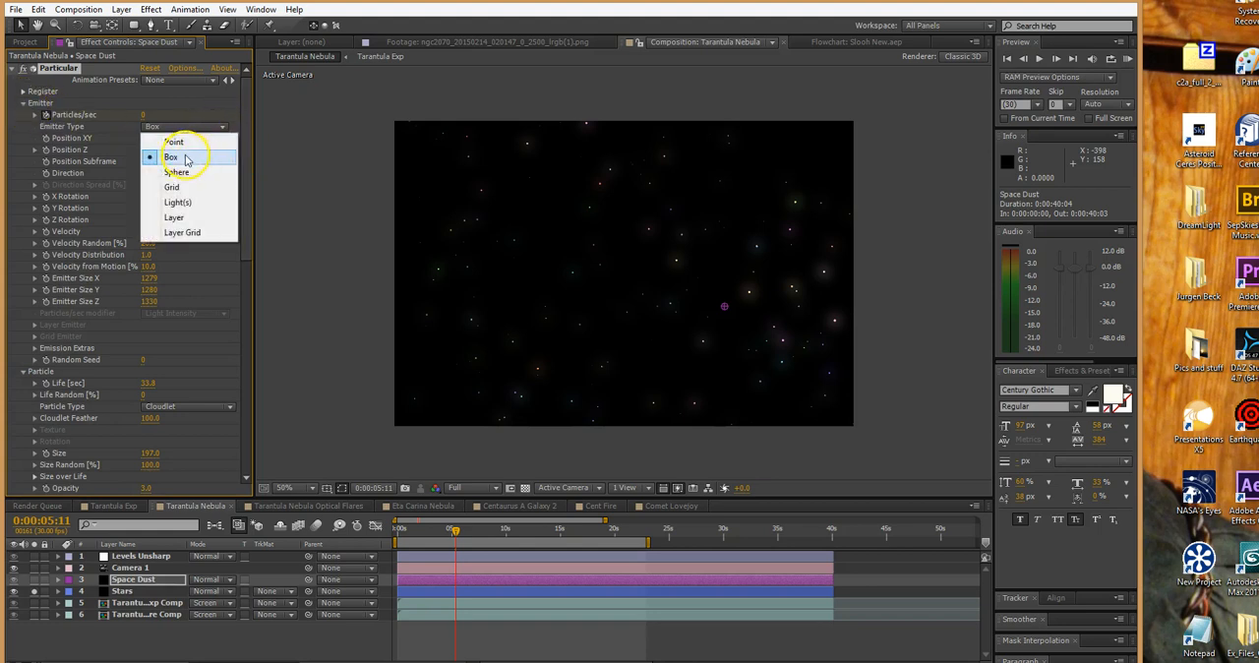
pyautogui.click(185, 158)
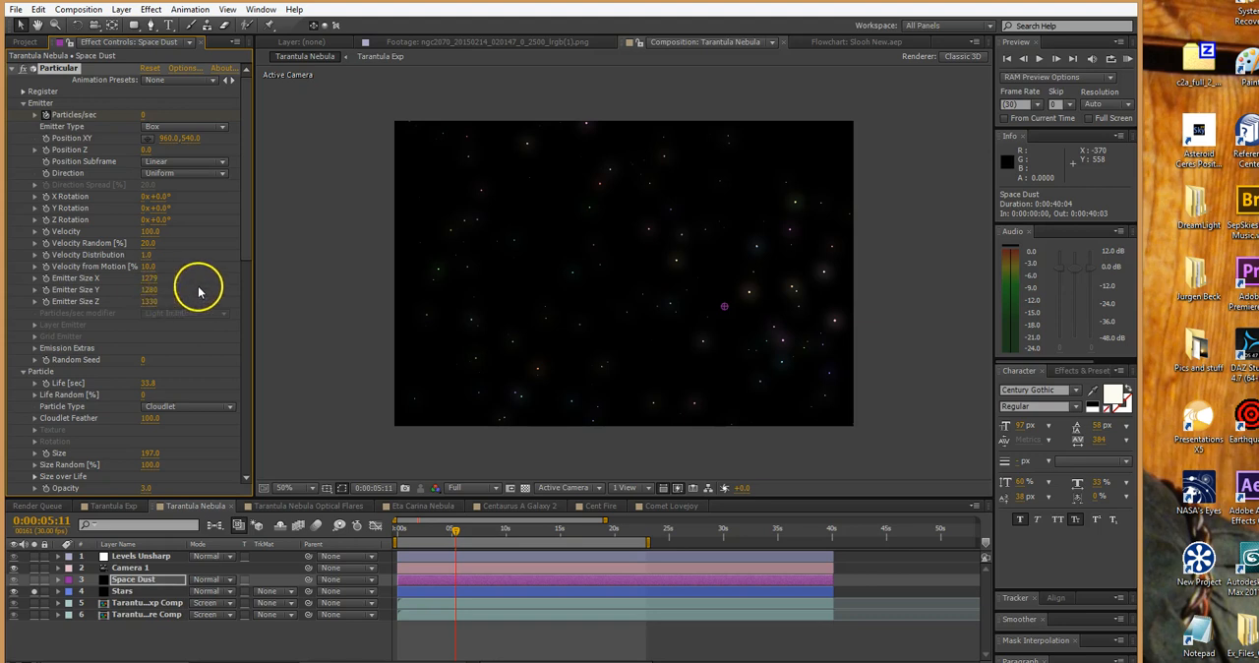
pyautogui.click(498, 489)
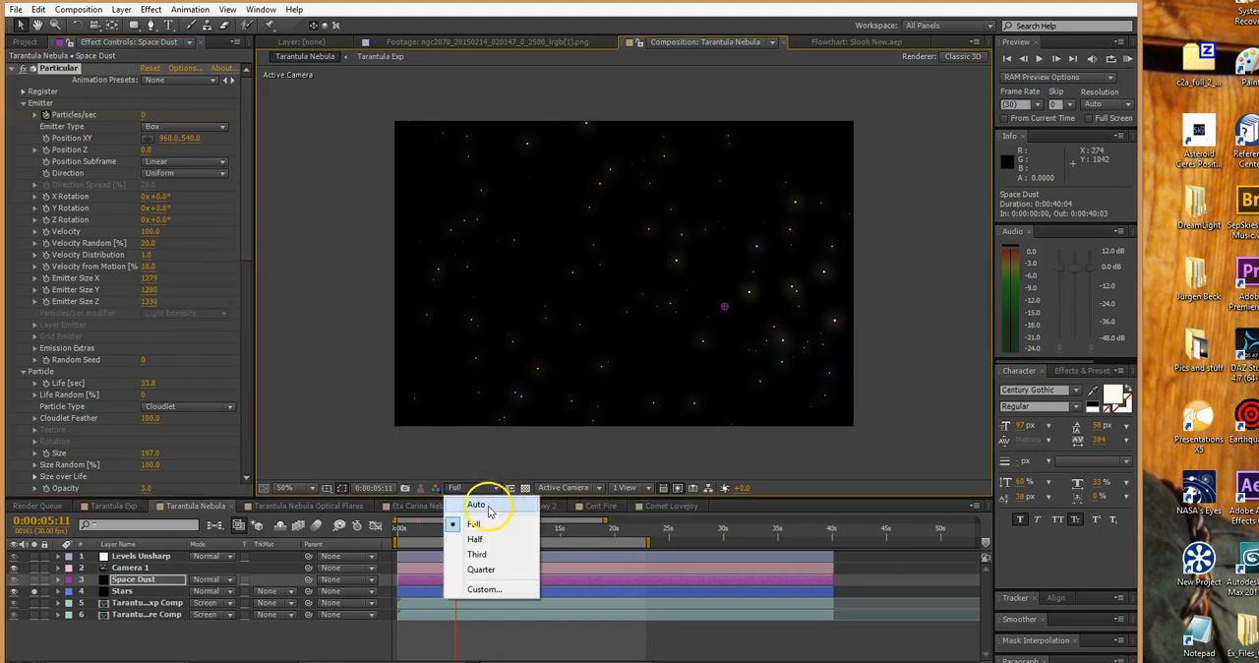
pyautogui.click(566, 490)
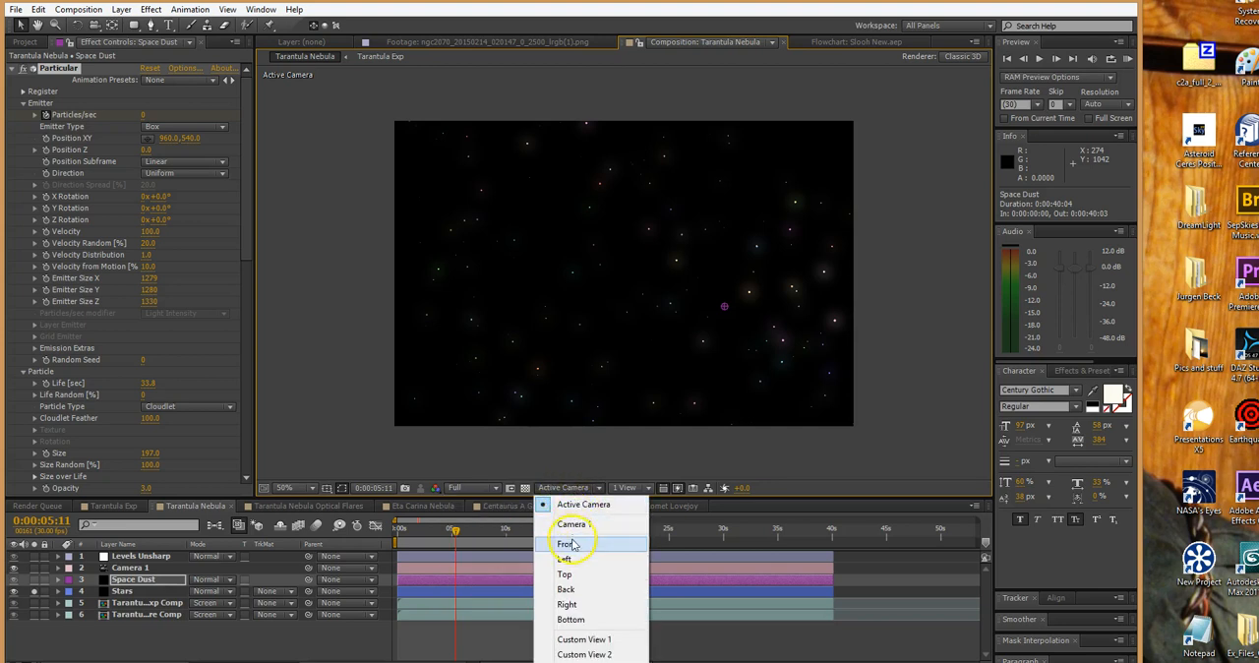
pyautogui.click(566, 574)
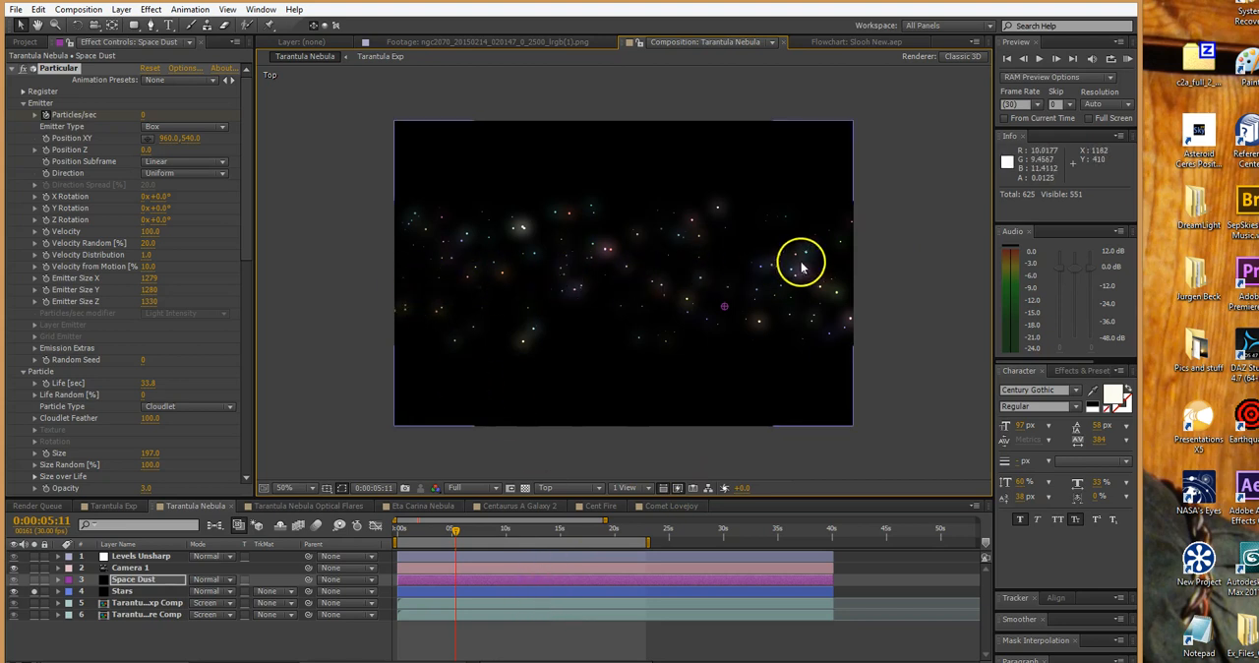
# Scrub to 0:00:21:02, return to the Active Camera view, and scrub through the star field back to 0:00:06:29
pyautogui.moveTo(454, 536); pyautogui.dragTo(623, 534)
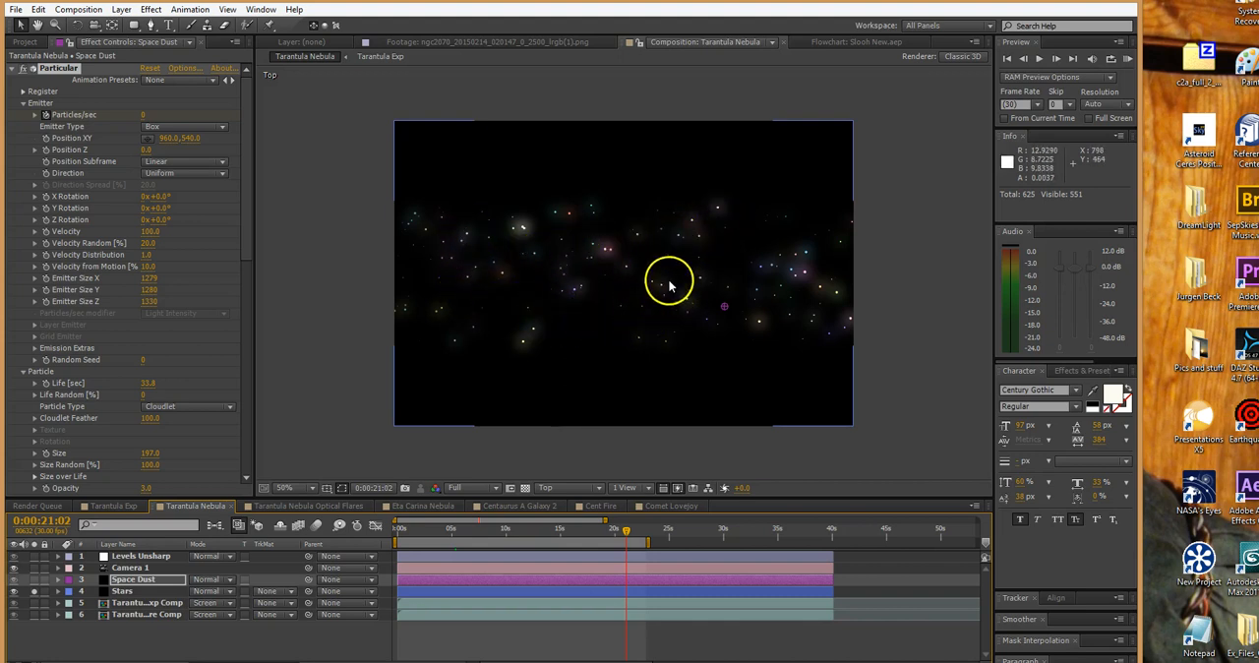
pyautogui.click(576, 490)
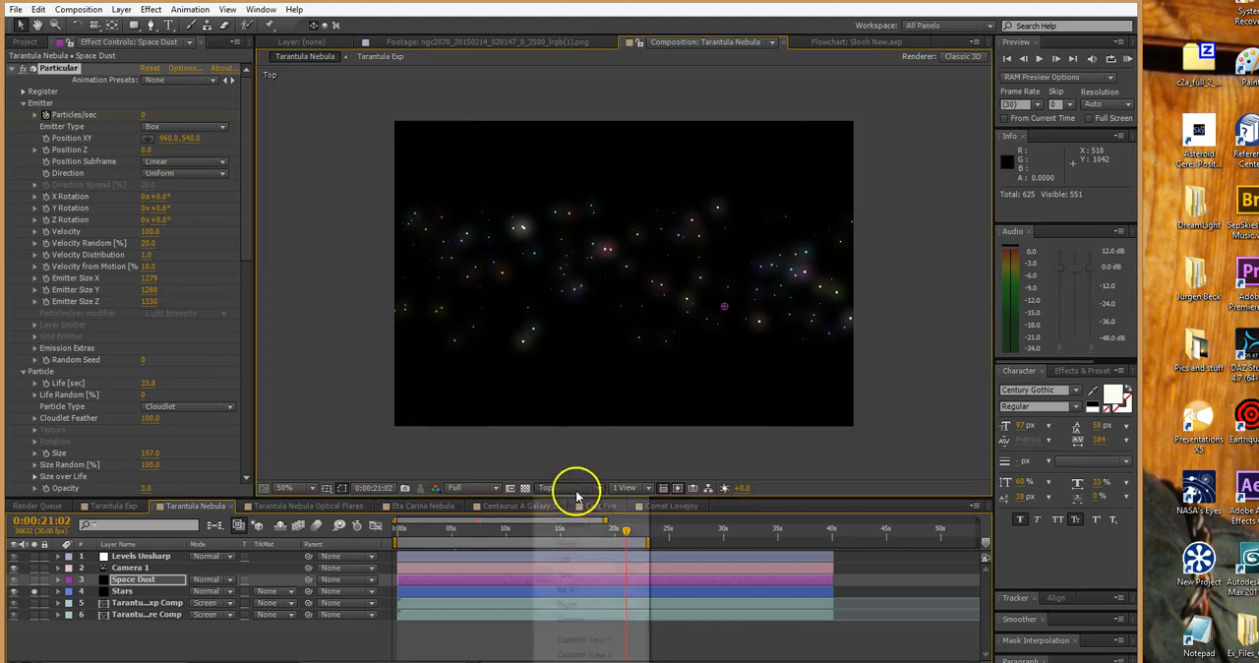
pyautogui.click(577, 493)
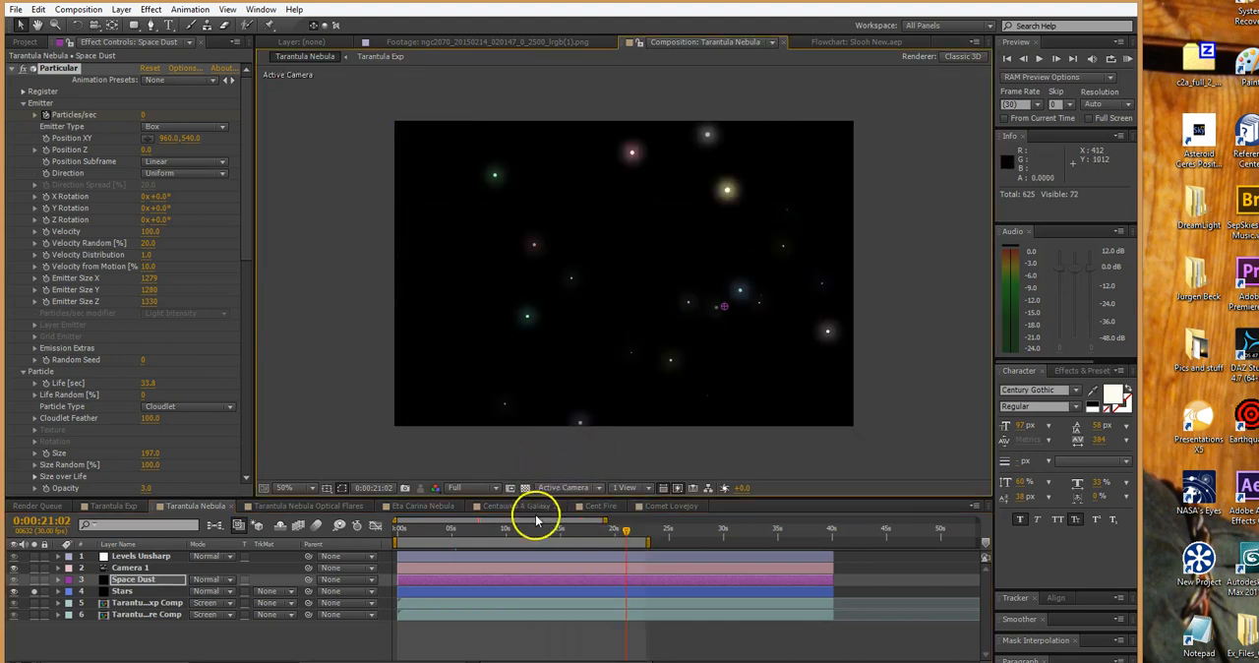
pyautogui.moveTo(623, 534); pyautogui.dragTo(441, 539)
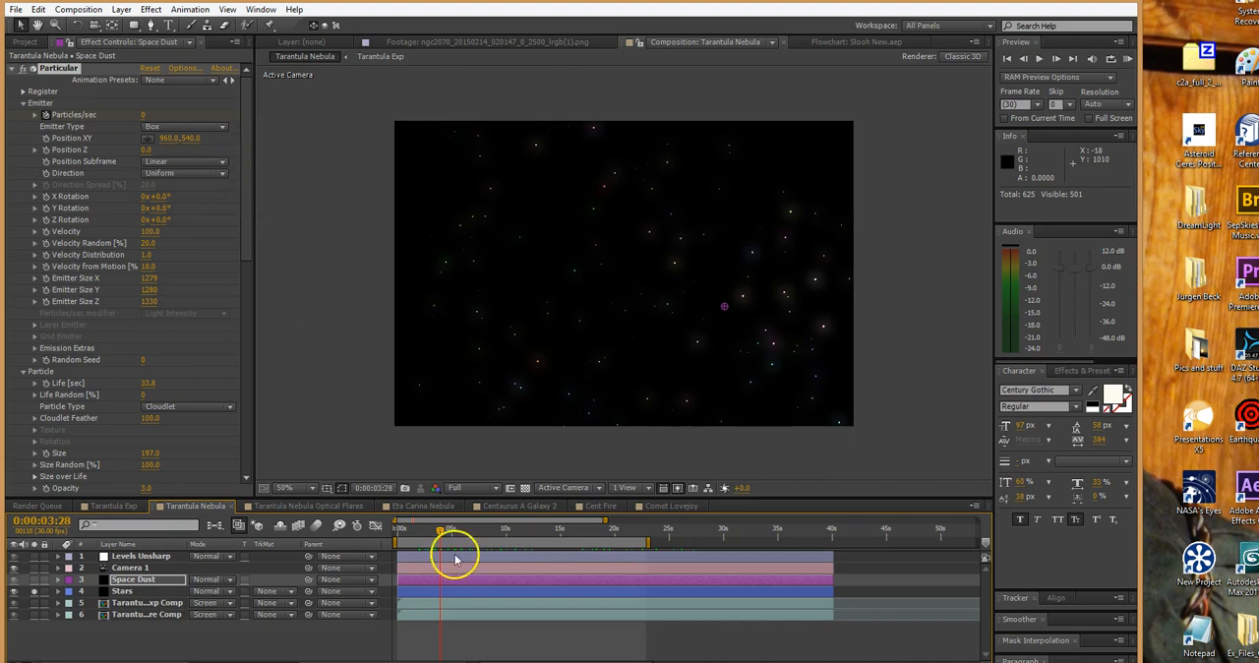
pyautogui.moveTo(443, 532); pyautogui.dragTo(472, 533)
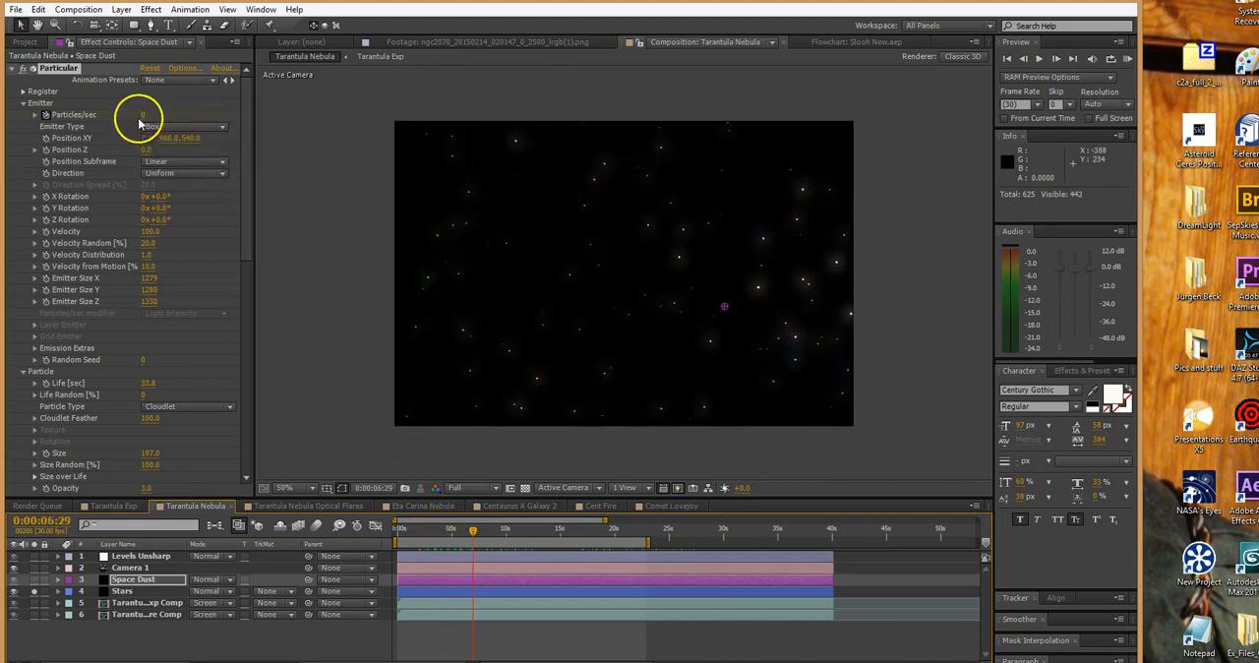
# Reveal the Space Dust layer's keyframes and jump back to the Particles/sec keyframe at 0:00:00:12
pyautogui.click(446, 580)
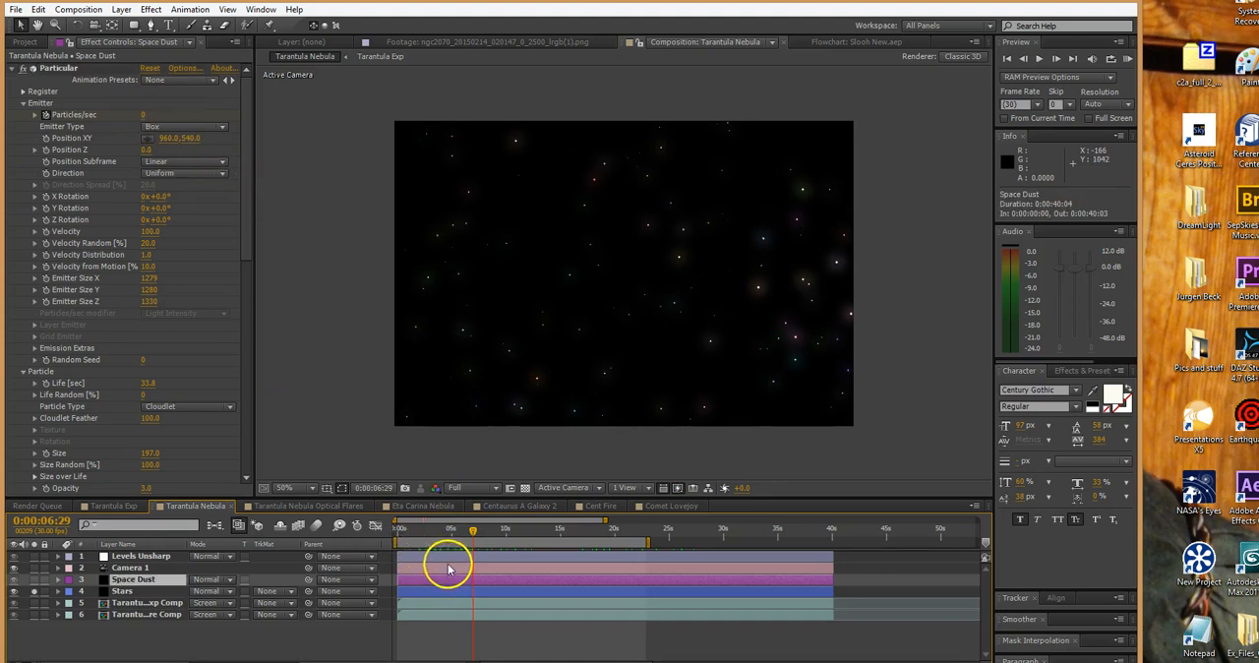
pyautogui.press('u')
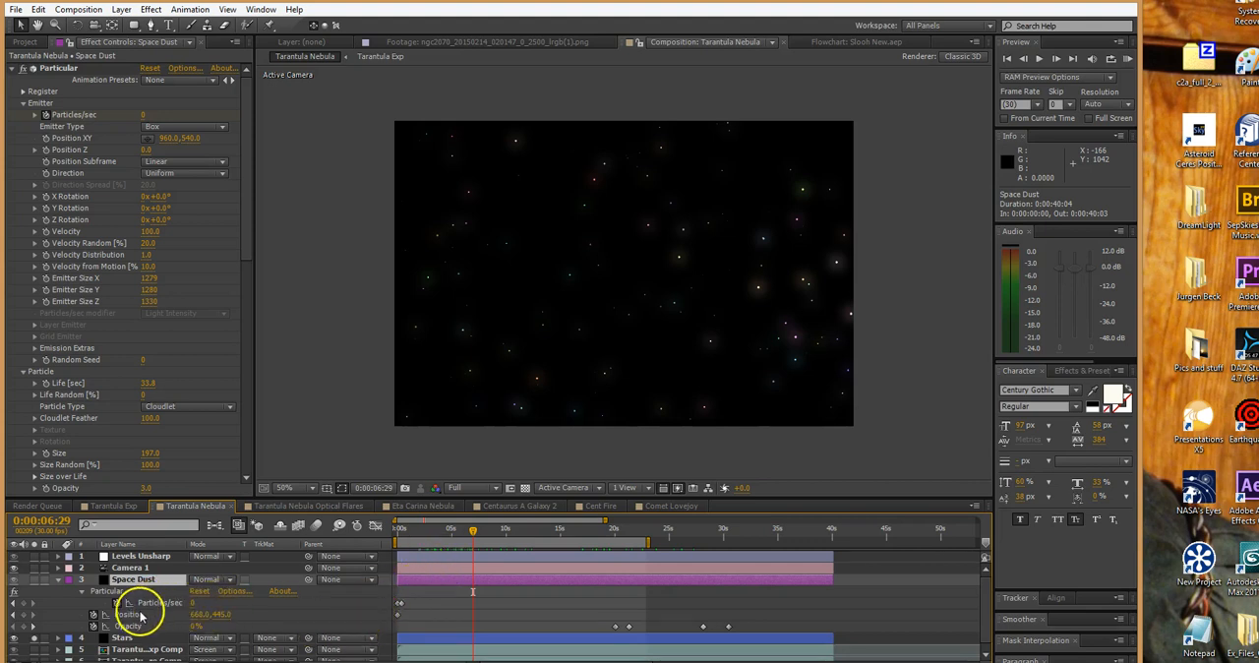
pyautogui.click(14, 603)
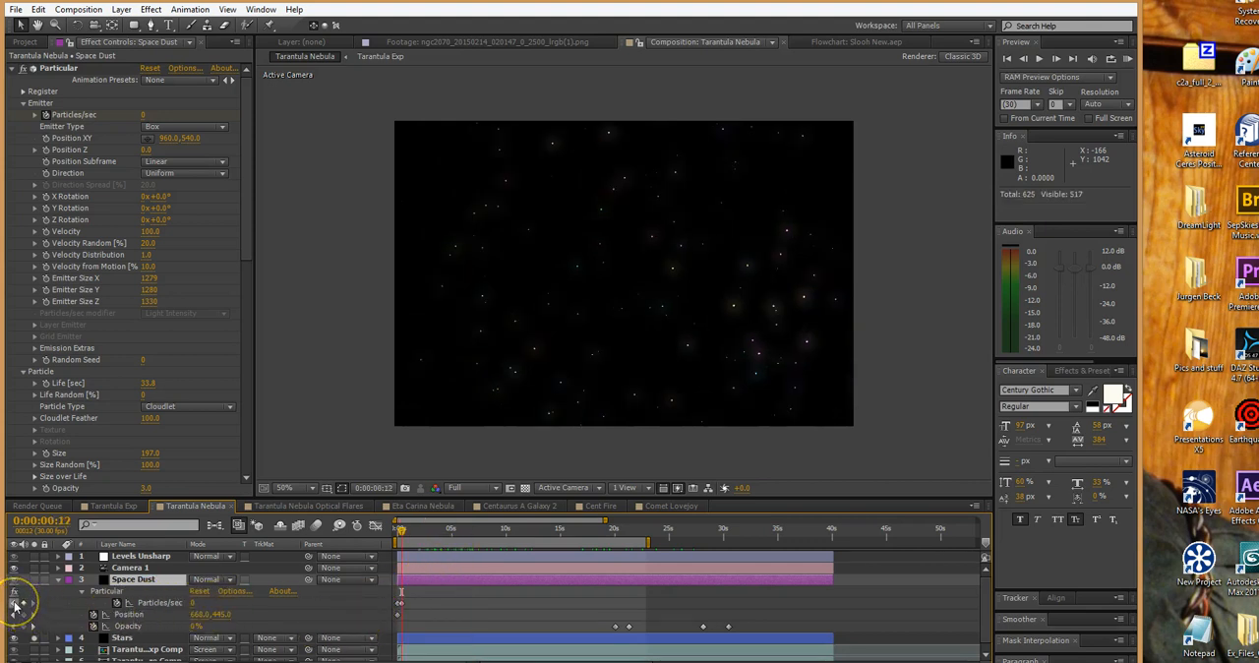
pyautogui.click(14, 603)
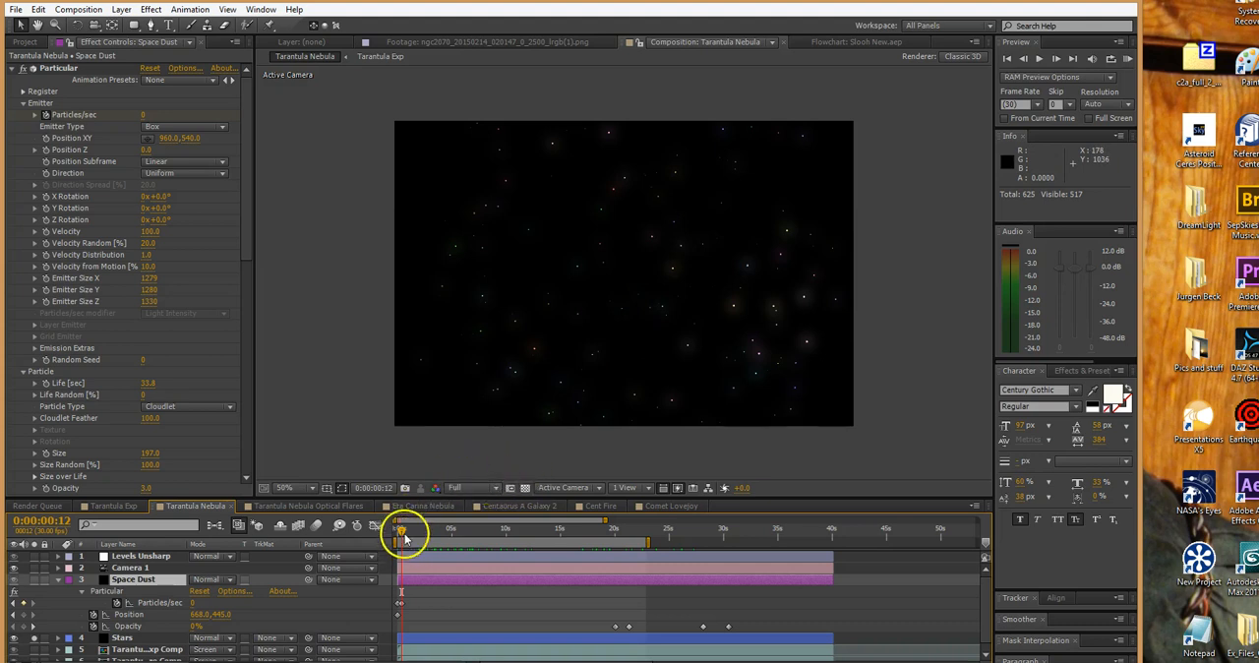
# Scrub the star field to 0:00:13:24 and review the Emitter and Particle settings of Space Dust's Particular effect
pyautogui.moveTo(402, 532); pyautogui.dragTo(549, 547)
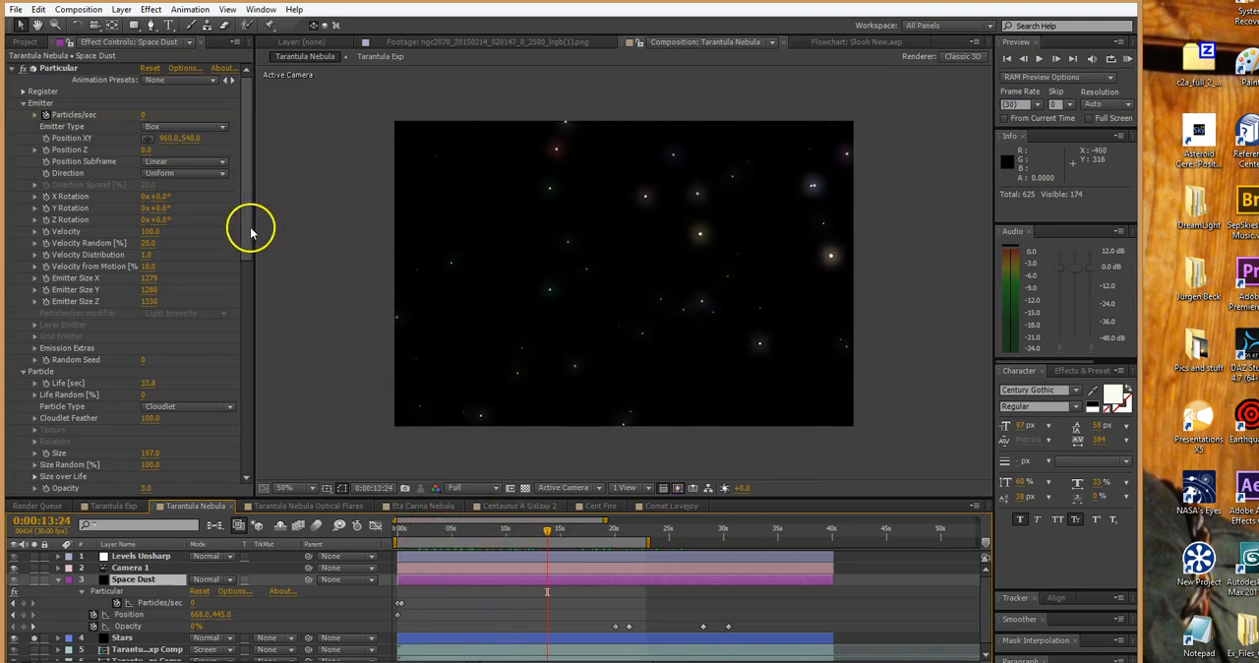
pyautogui.moveTo(243, 163); pyautogui.dragTo(241, 194)
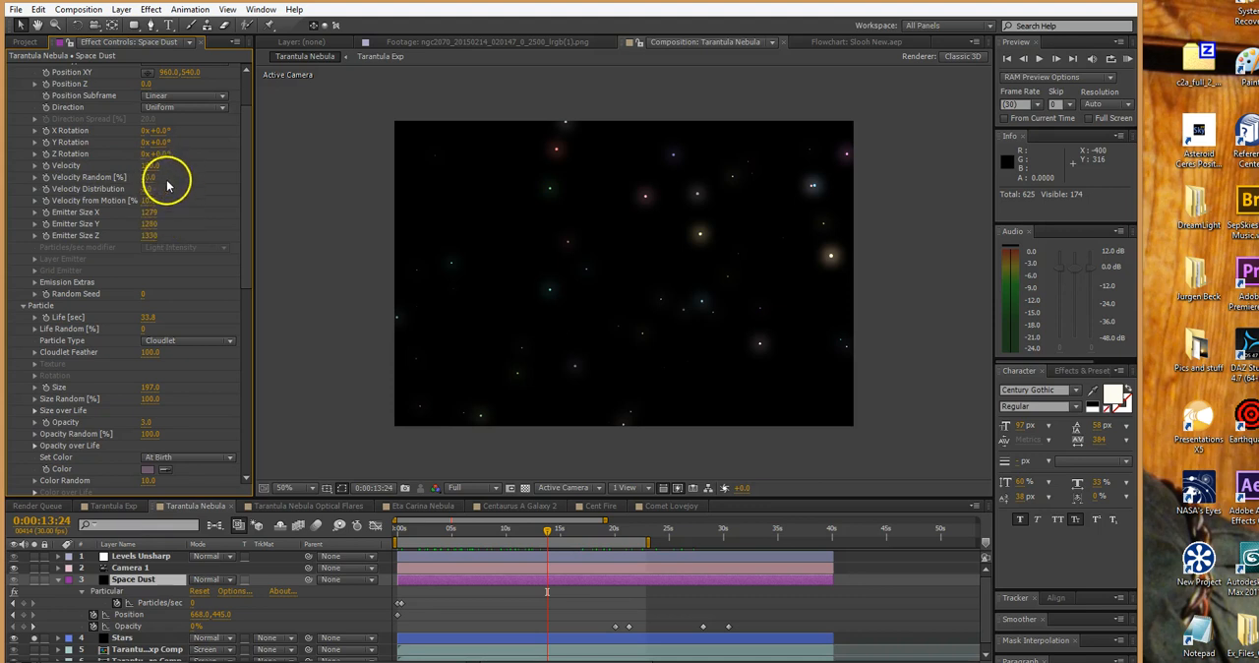
pyautogui.moveTo(248, 190); pyautogui.dragTo(249, 220)
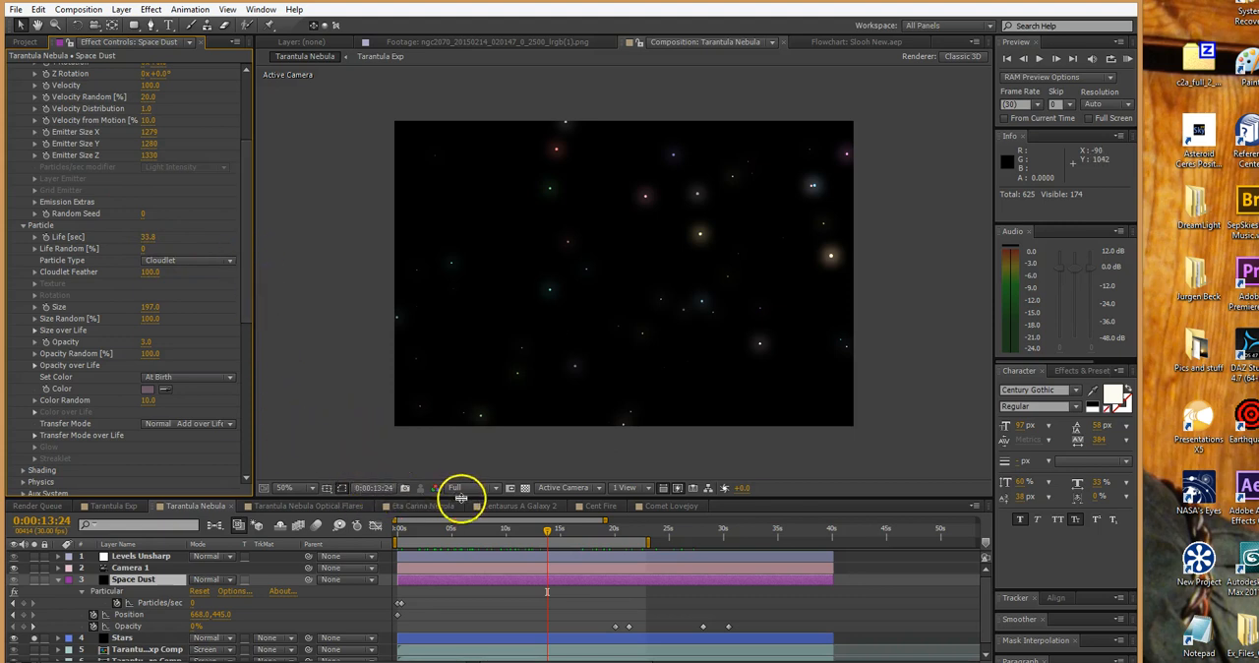
# Open the Centaurus A Galaxy 2 composition and preview it at 0:00:55:19, 0:00:38:24 and 0:00:42:21
pyautogui.click(520, 506)
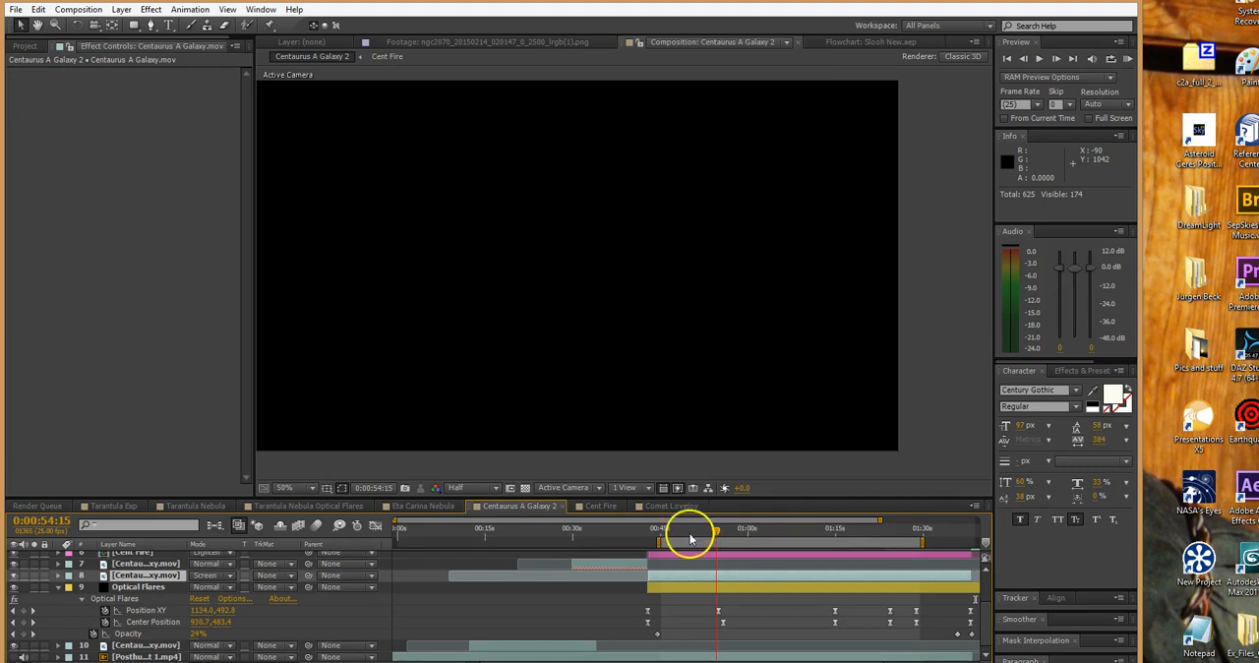
pyautogui.moveTo(717, 529); pyautogui.dragTo(725, 536)
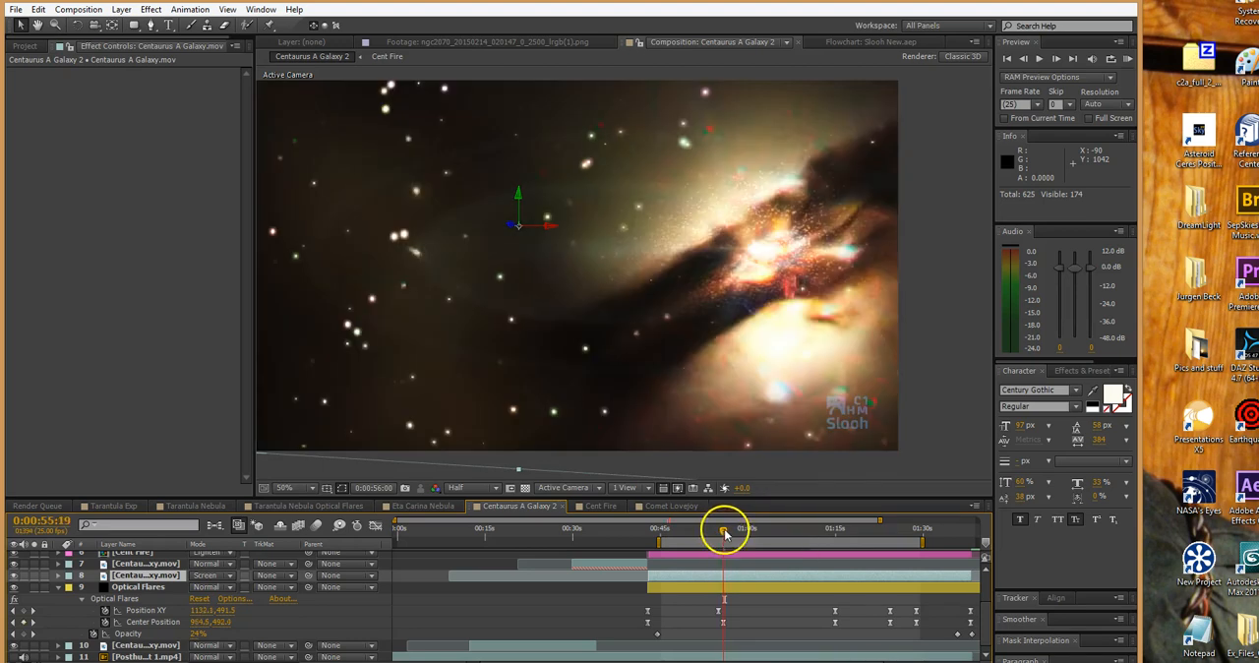
pyautogui.click(634, 529)
pyautogui.moveTo(587, 542); pyautogui.dragTo(625, 544)
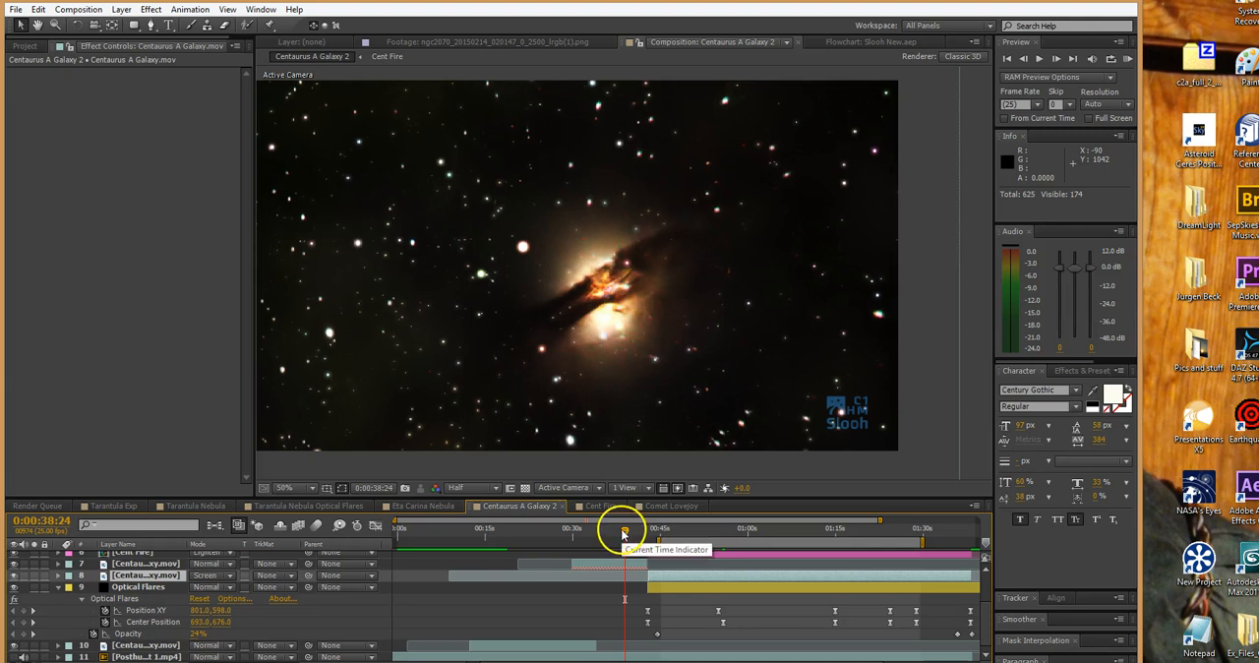
pyautogui.moveTo(626, 534); pyautogui.dragTo(650, 536)
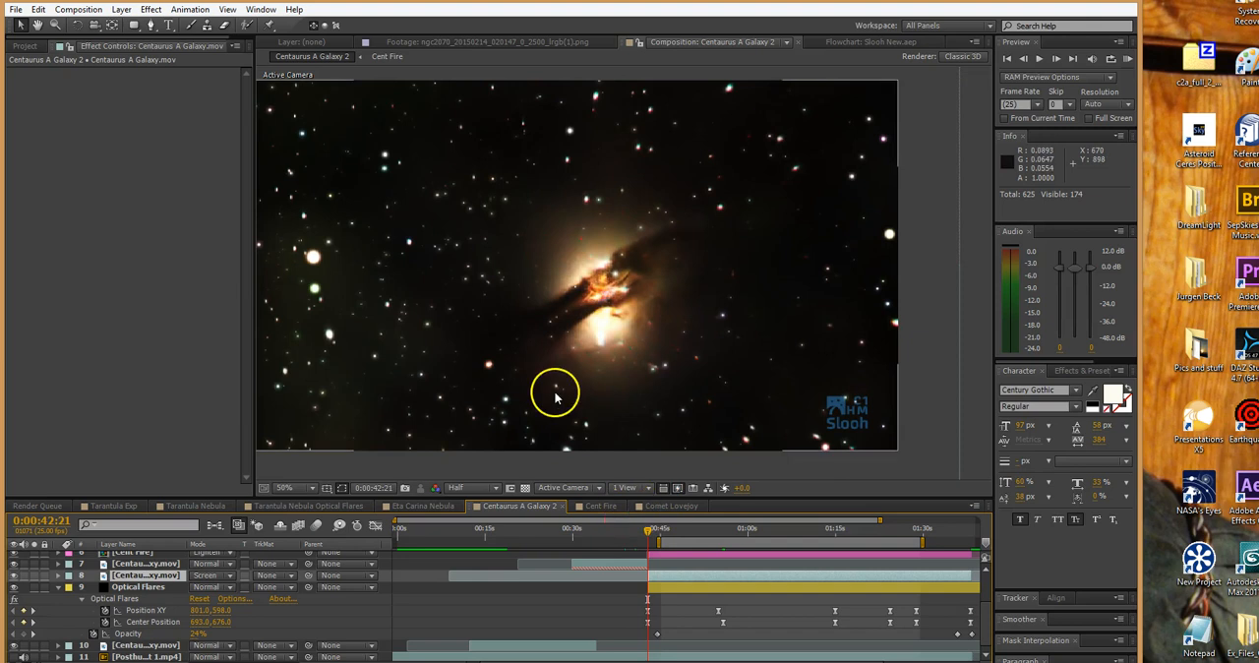
# Glance at the Tarantula Nebula Optical Flares composition and return to Tarantula Nebula to review Space Dust's Particle settings
pyautogui.click(315, 508)
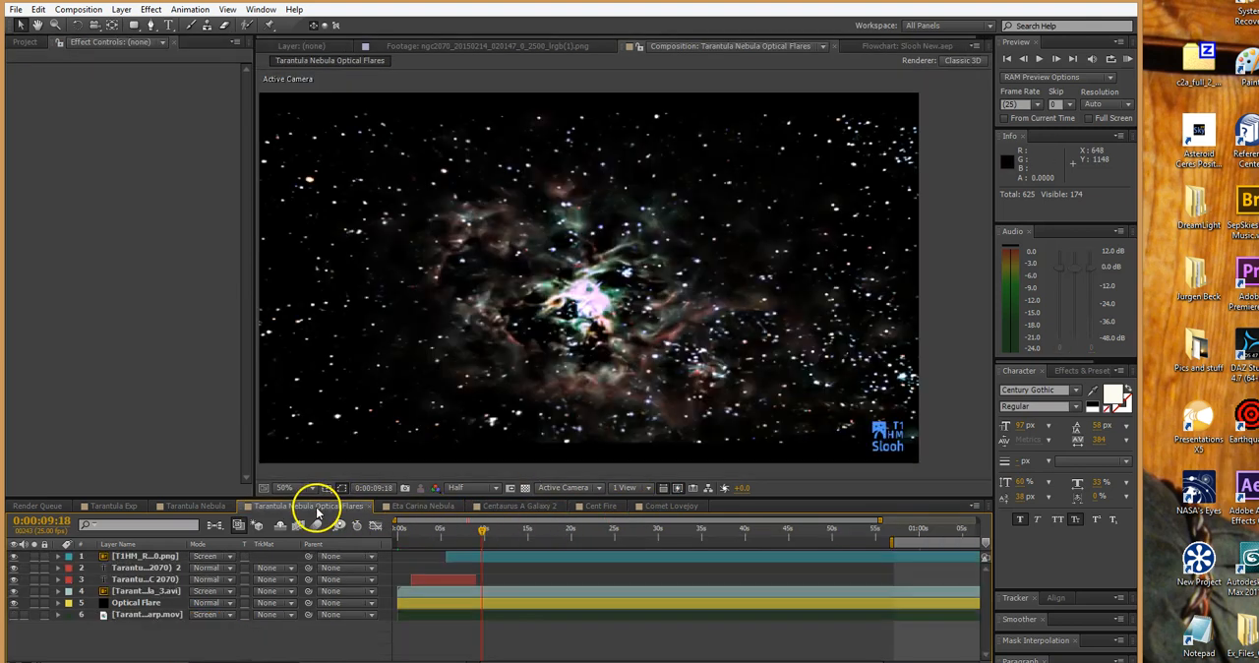
pyautogui.click(204, 507)
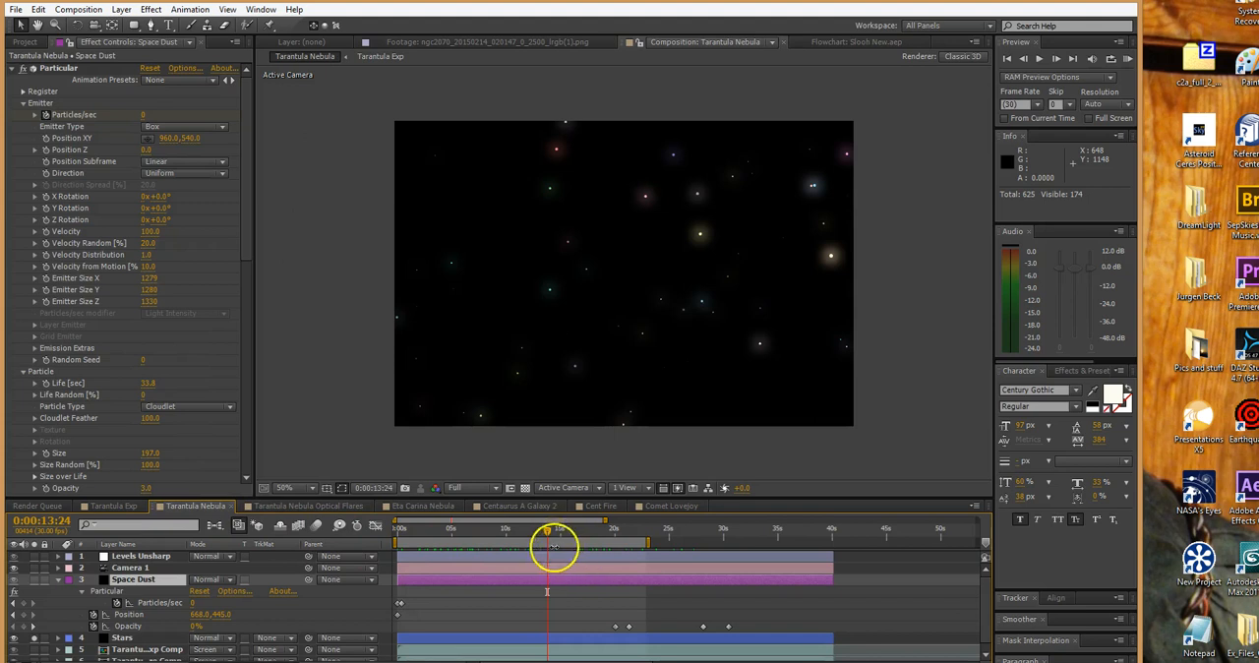
pyautogui.moveTo(245, 233); pyautogui.dragTo(247, 321)
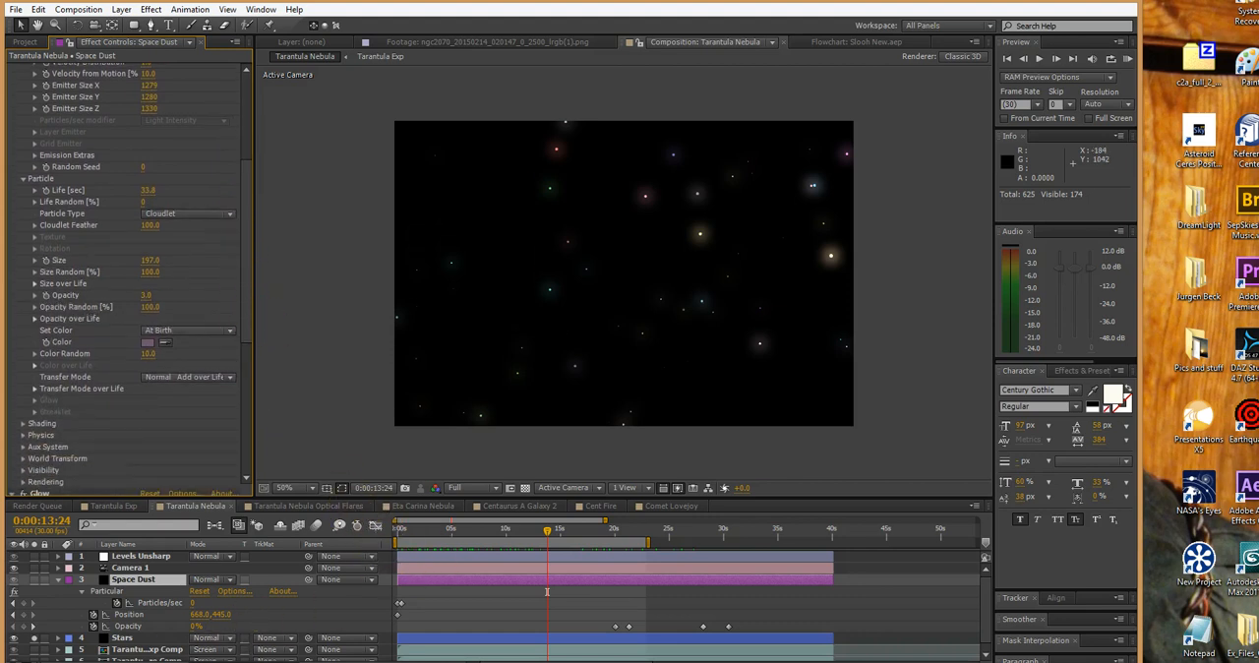
# Solo both Tarantula comp layers alongside Stars, and clear all the solos to compare with the full composition
pyautogui.scroll(-1, 47, 651)
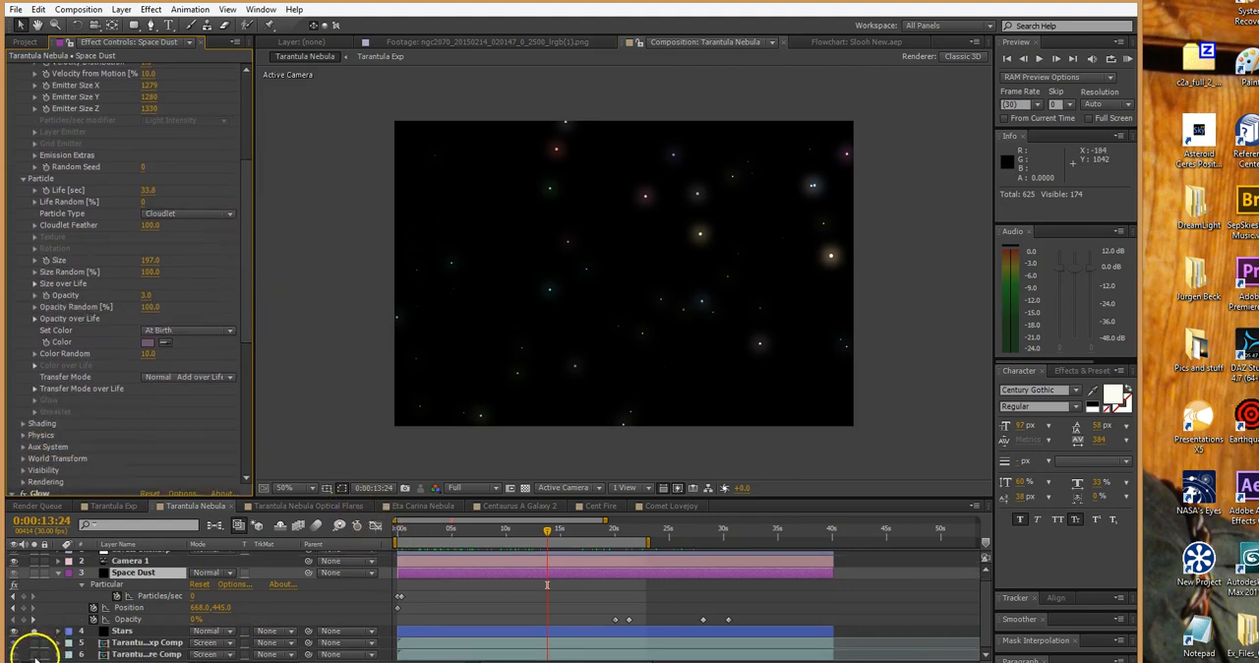
pyautogui.click(35, 656)
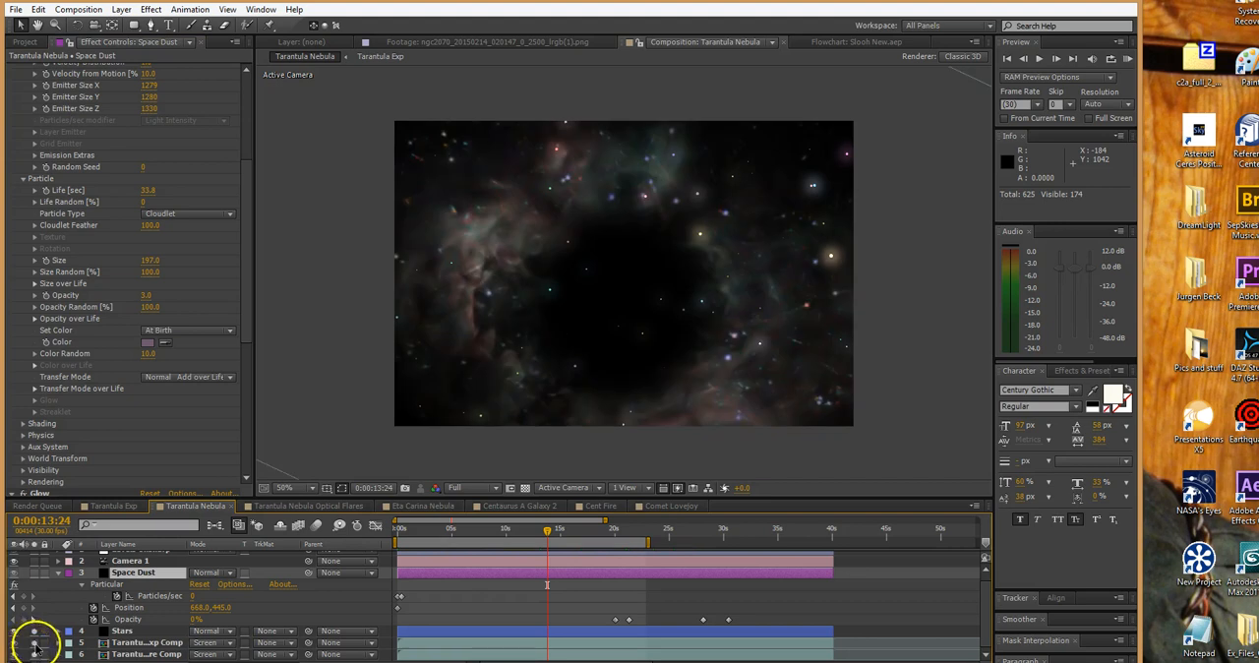
pyautogui.click(34, 643)
pyautogui.click(34, 632)
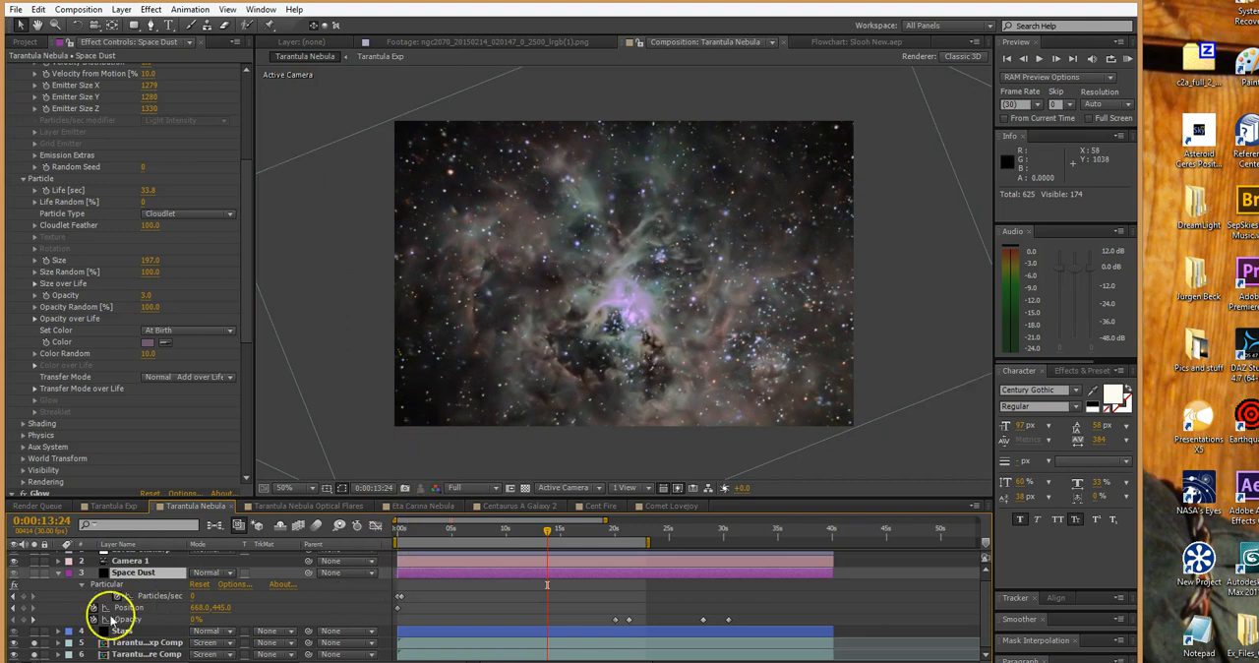
pyautogui.moveTo(35, 642); pyautogui.dragTo(33, 654)
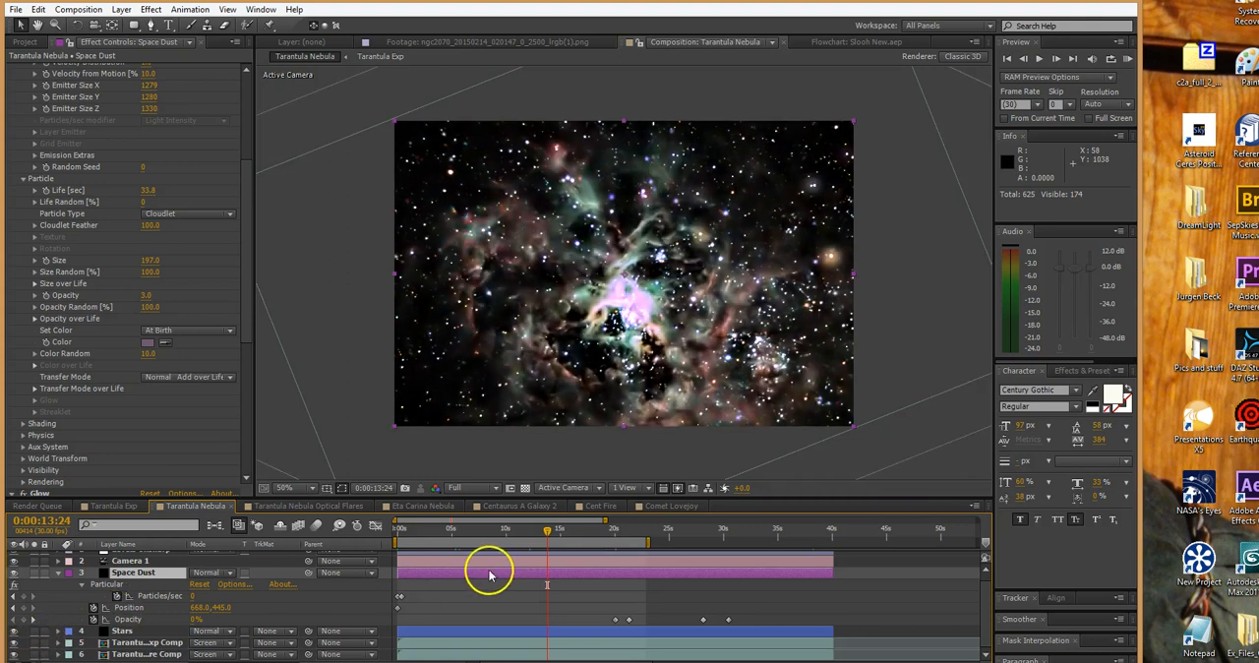
# Solo the Space Dust layer to inspect it alone and collapse its keyframed properties
pyautogui.click(33, 573)
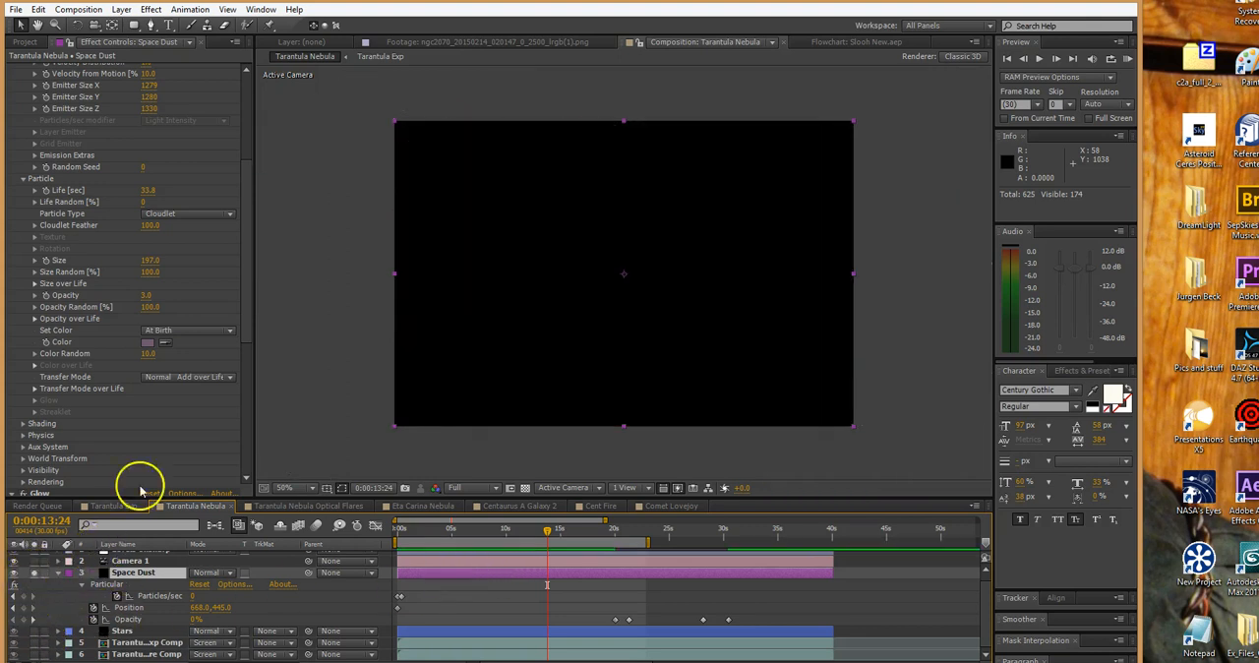
pyautogui.scroll(-1, 249, 230)
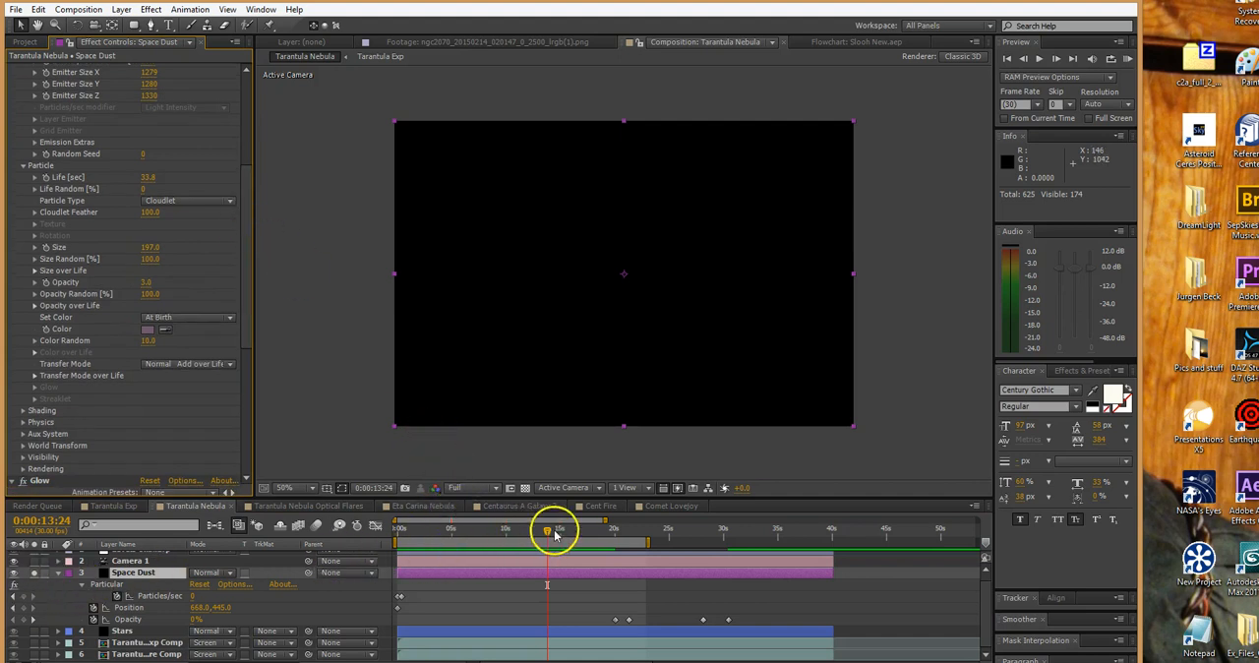
pyautogui.click(57, 574)
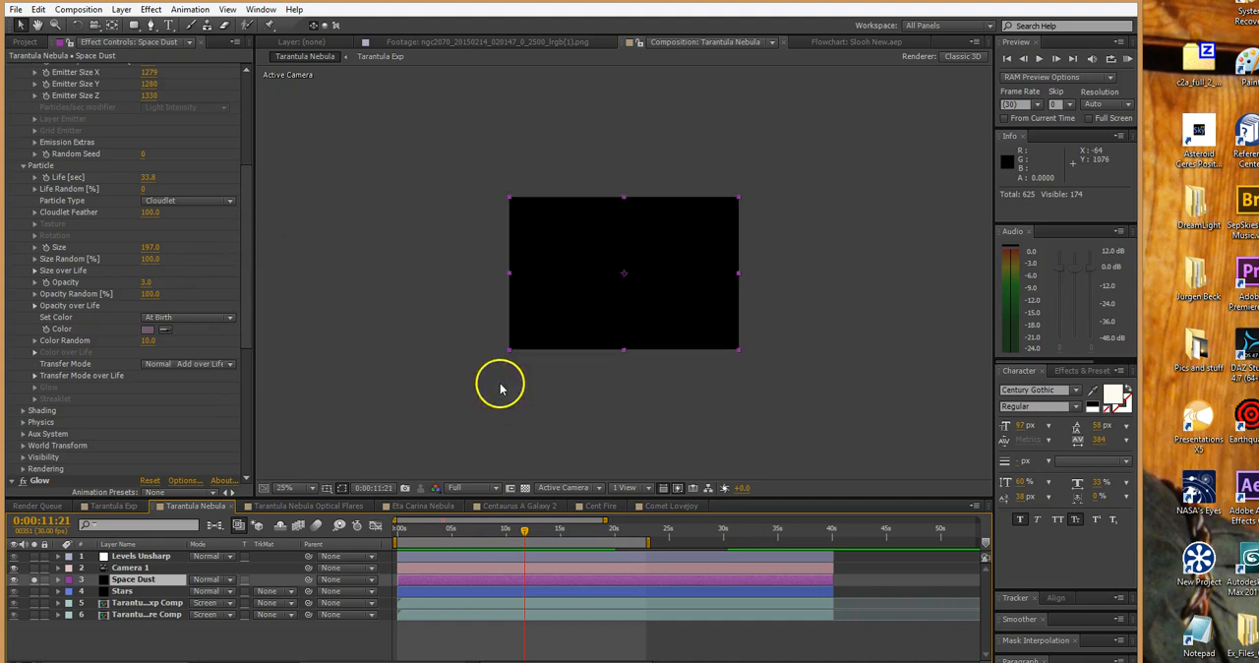
# Scrub the soloed Stars layer back to 0:00:06:10 and set Color Random in Space Dust's Particular effect to 11.0
pyautogui.moveTo(551, 530); pyautogui.dragTo(469, 550)
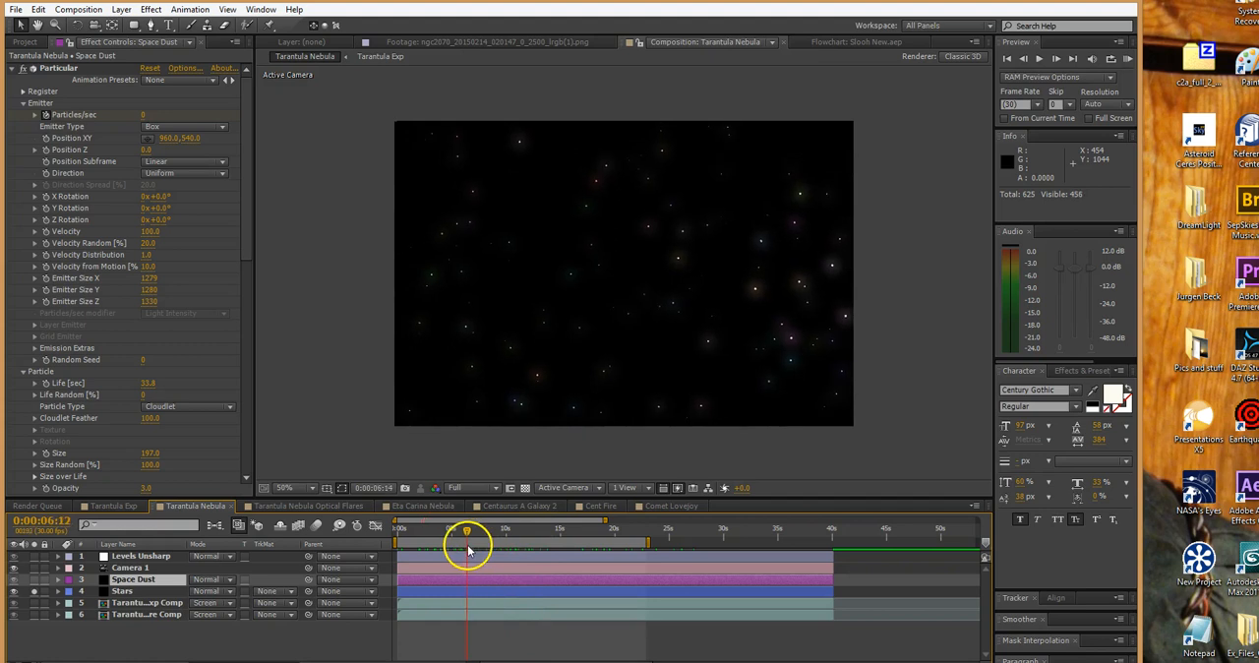
pyautogui.moveTo(247, 233); pyautogui.dragTo(242, 330)
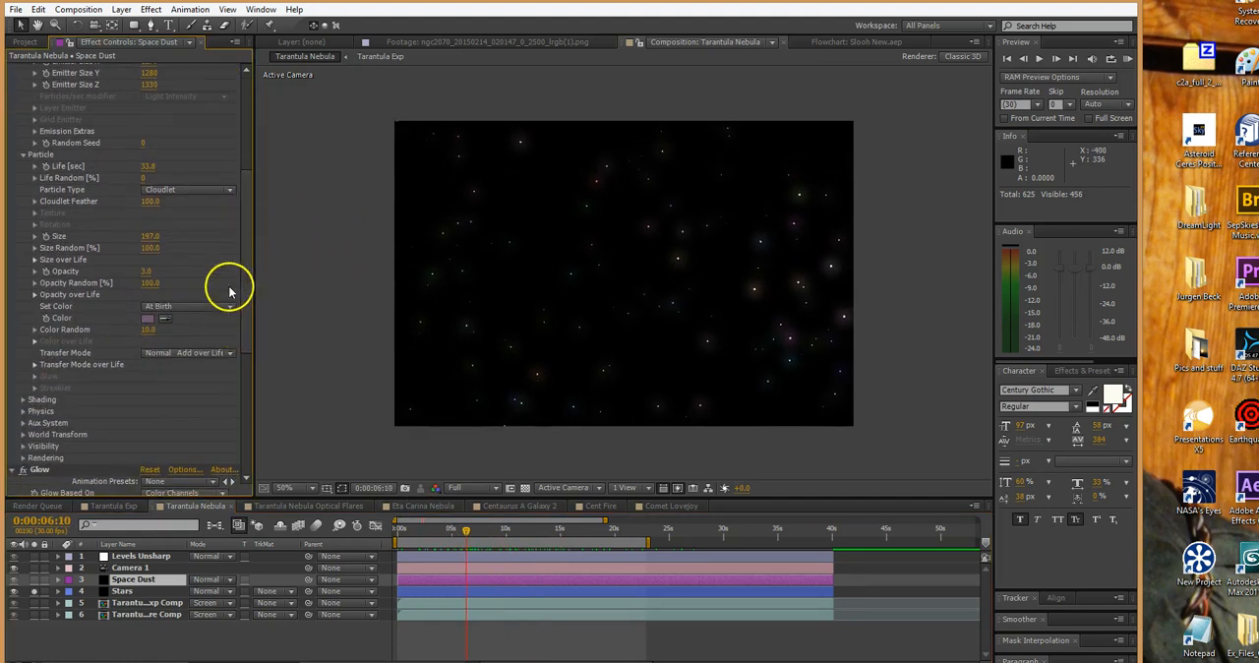
pyautogui.scroll(-1, 244, 281)
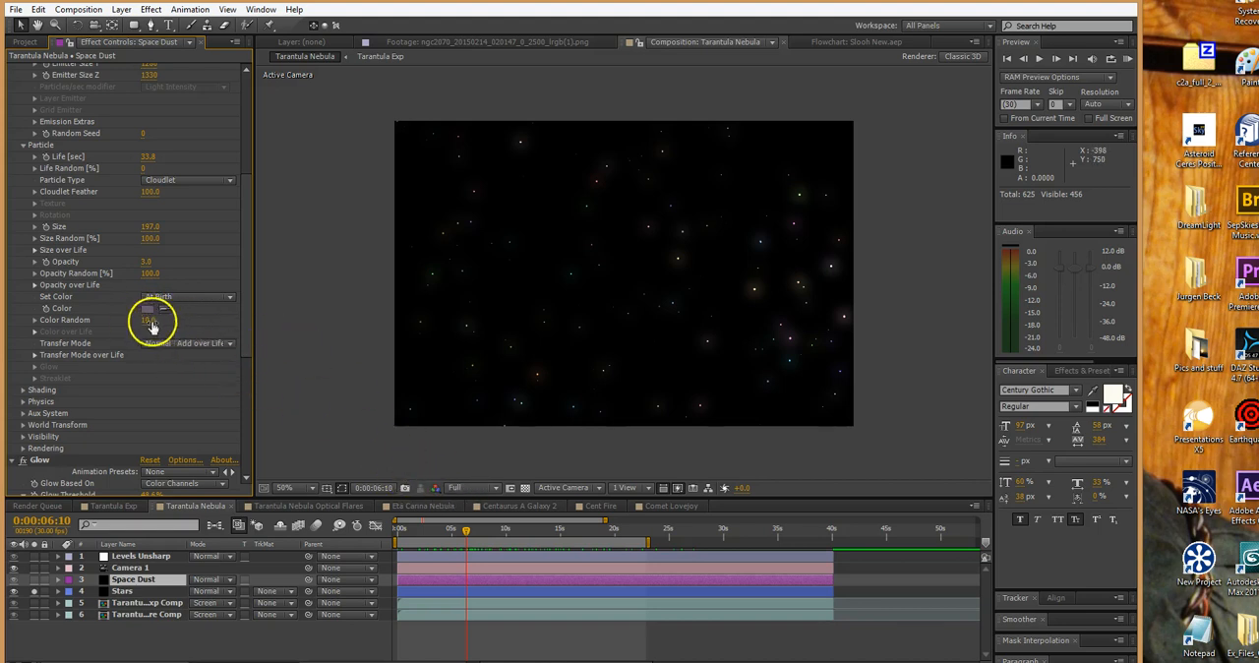
pyautogui.moveTo(147, 322); pyautogui.dragTo(199, 330)
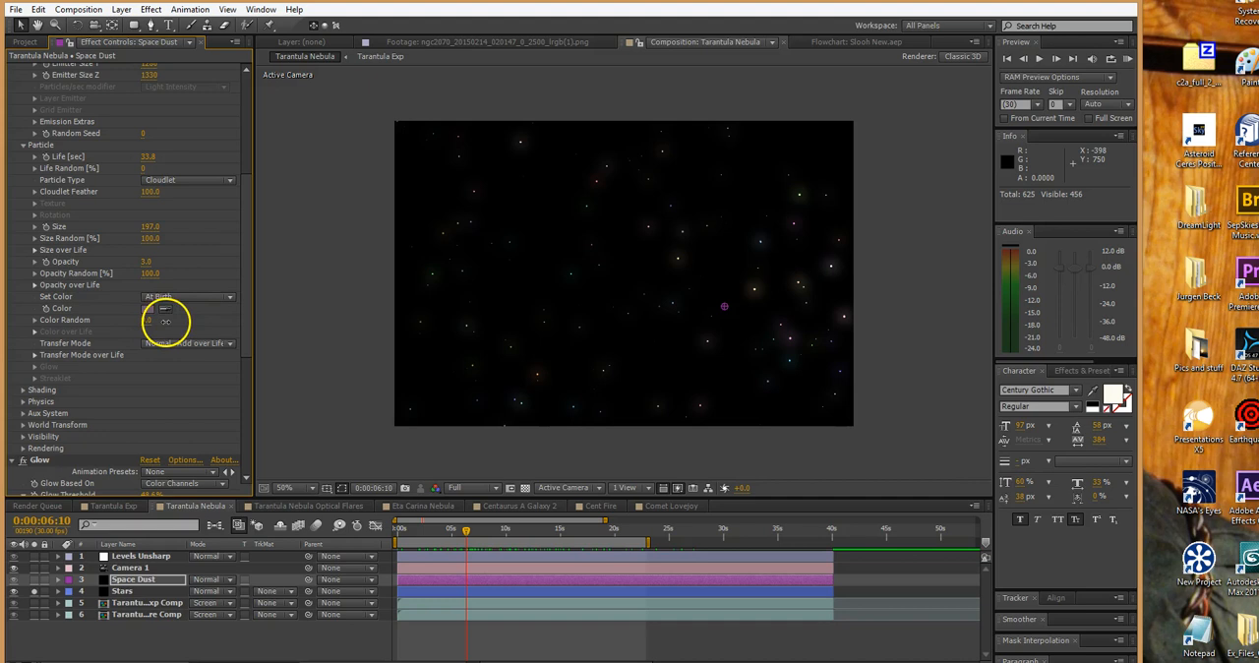
# Select the Stars layer to display its Particular and Glow effects
pyautogui.click(478, 582)
pyautogui.click(470, 591)
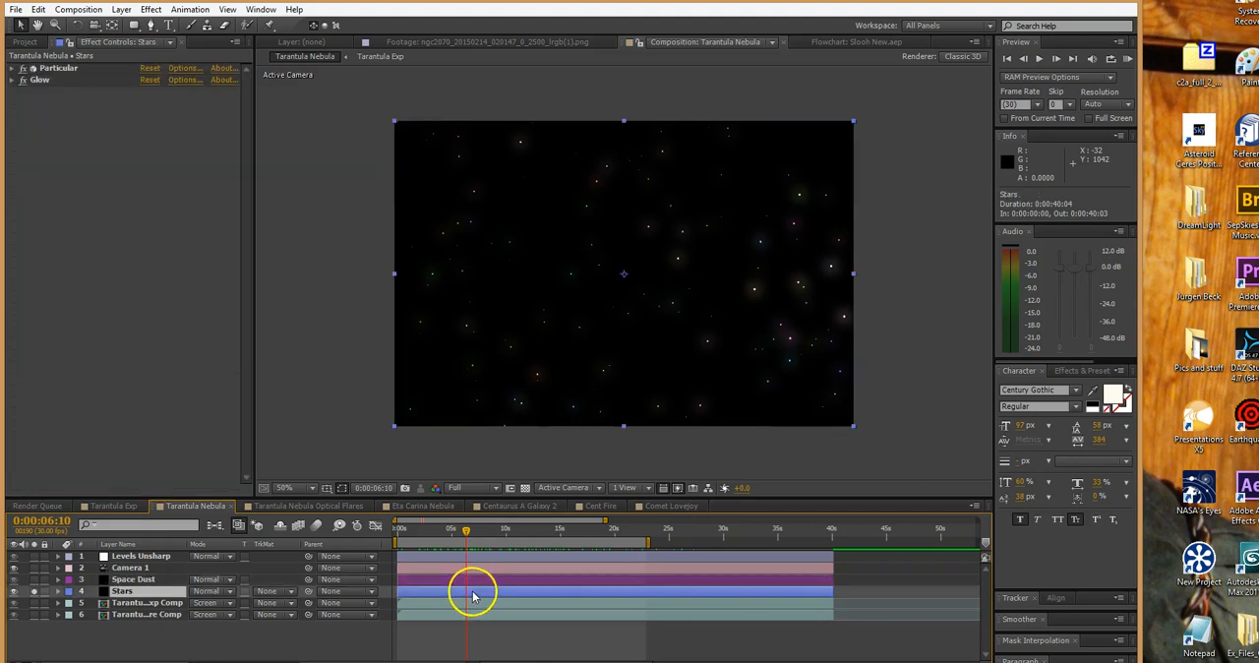
# Review the Particle settings of the Stars layer's Particular effect and clear the layer's solo at 0:00:15:22
pyautogui.click(13, 69)
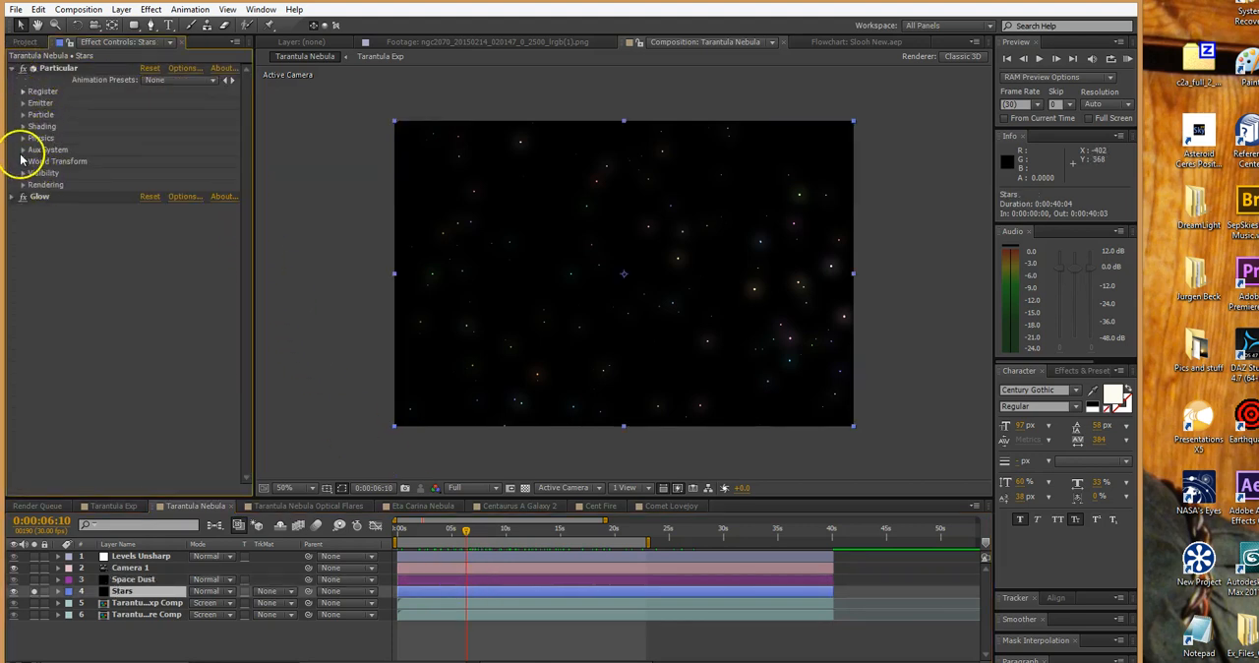
pyautogui.click(21, 115)
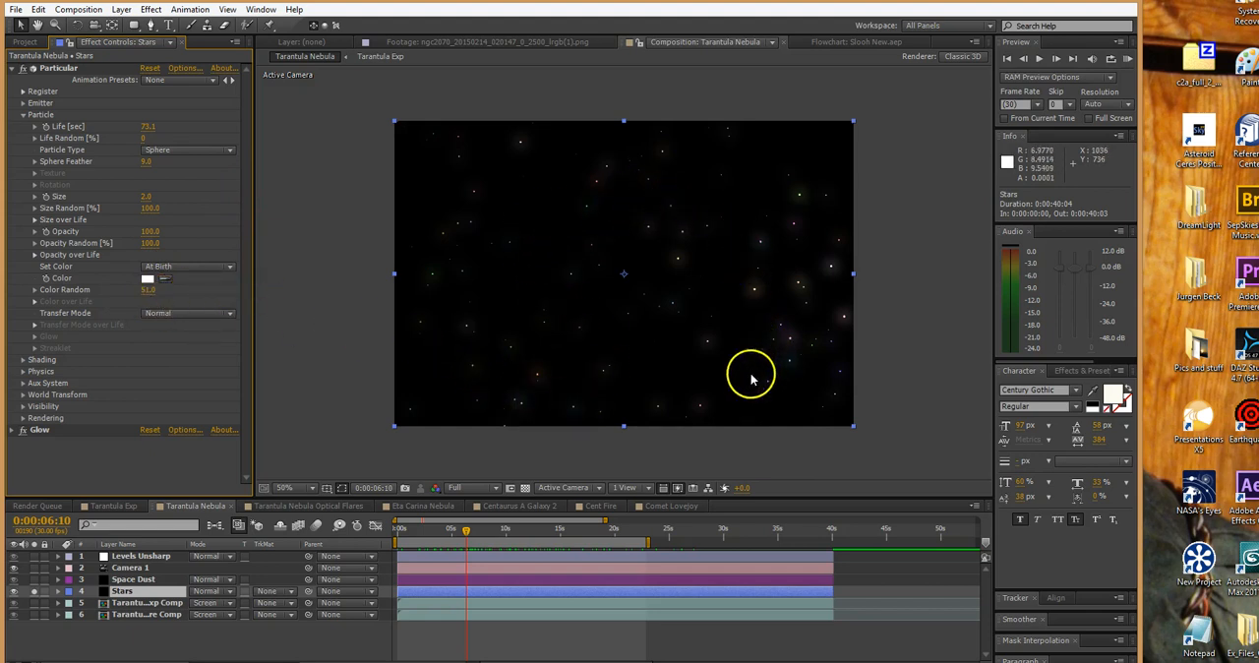
pyautogui.moveTo(540, 541); pyautogui.dragTo(568, 527)
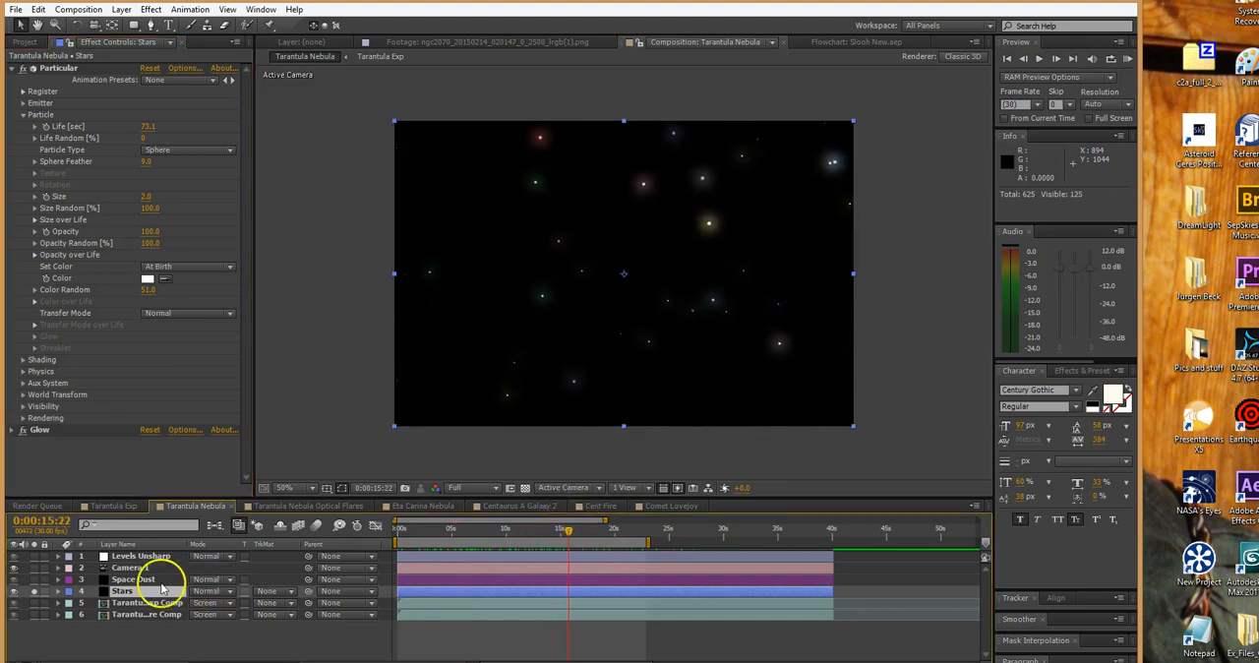
pyautogui.click(34, 590)
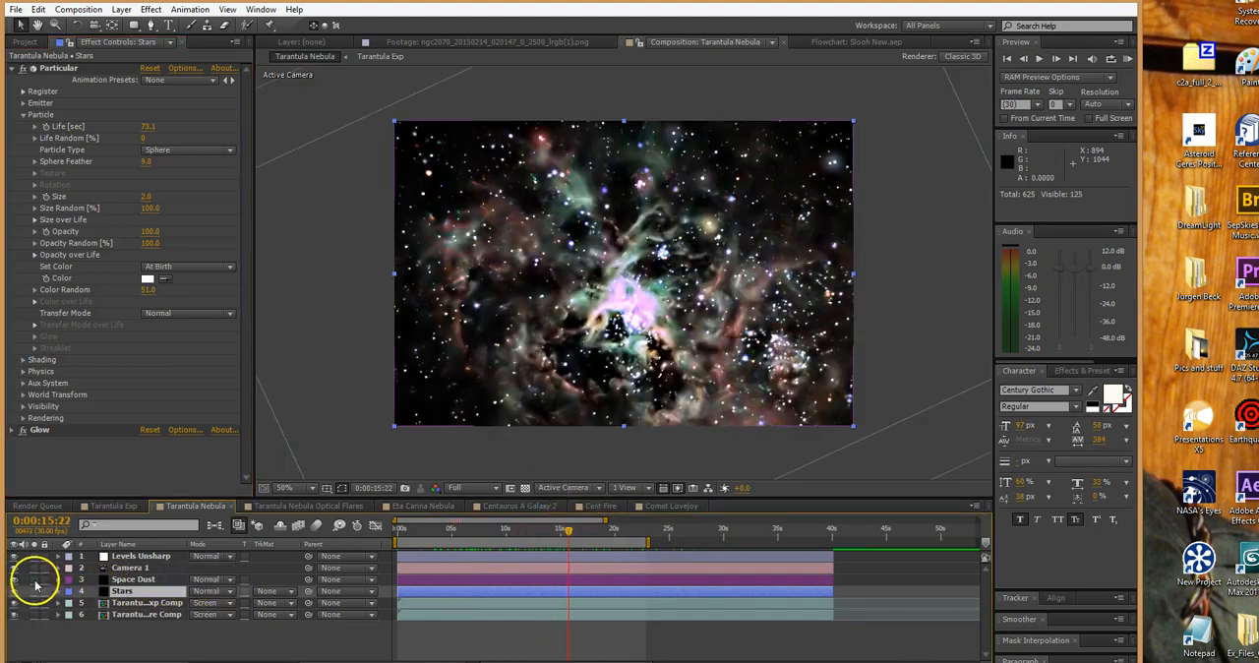
# Compare the Space Dust layer alone with the full composition, and scrub it soloed to 0:00:23:25
pyautogui.click(131, 579)
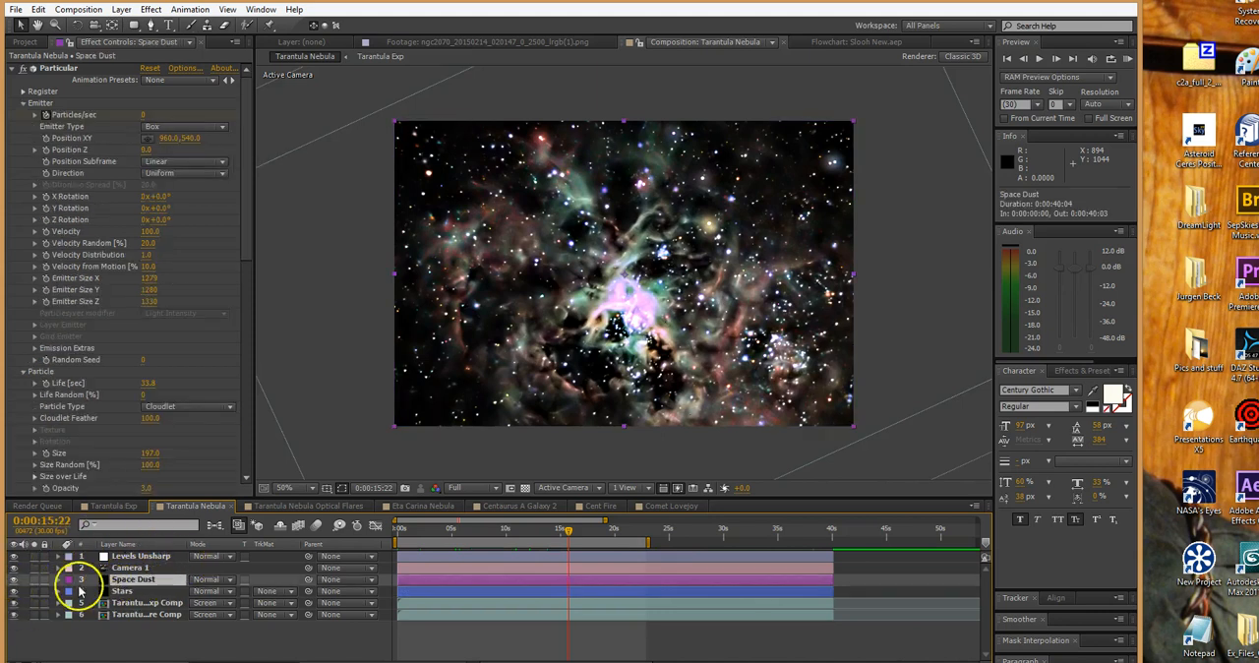
pyautogui.click(35, 579)
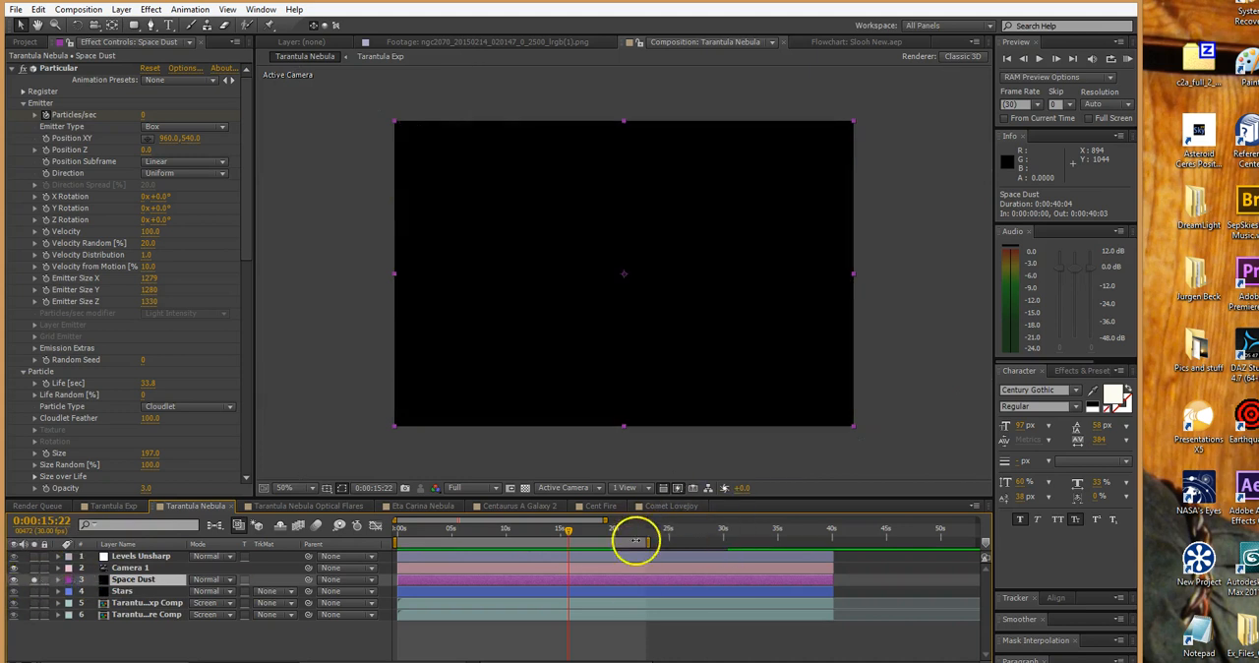
pyautogui.click(584, 532)
pyautogui.moveTo(586, 538); pyautogui.dragTo(581, 538)
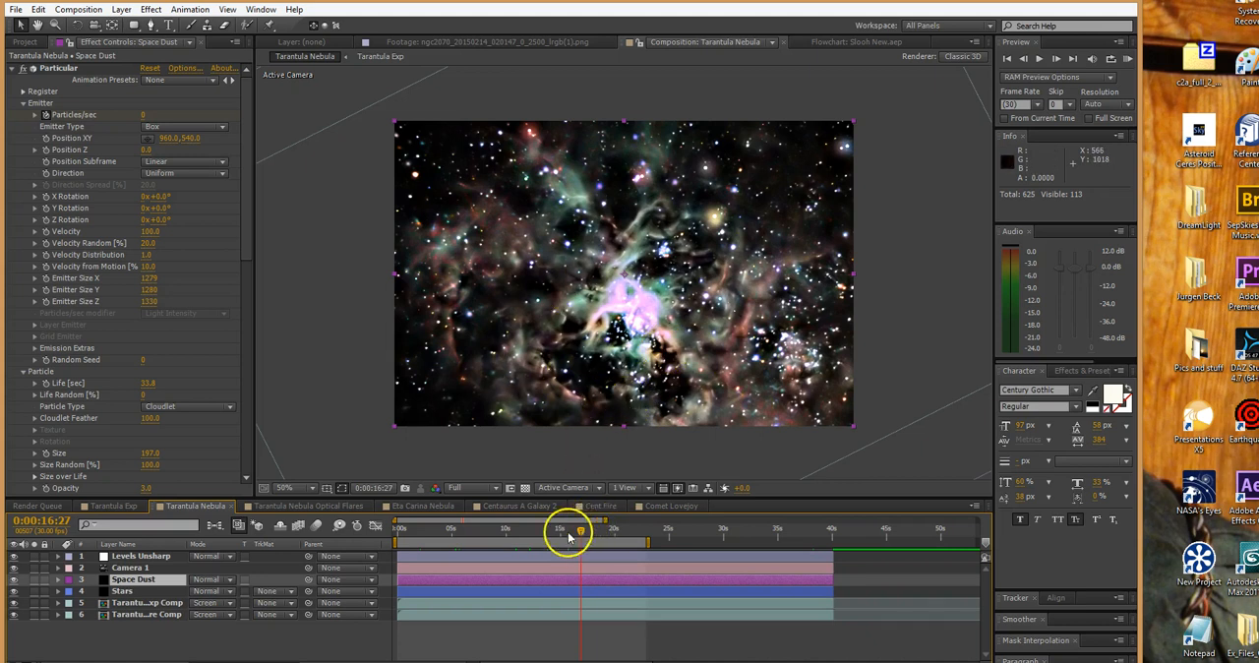
pyautogui.click(35, 581)
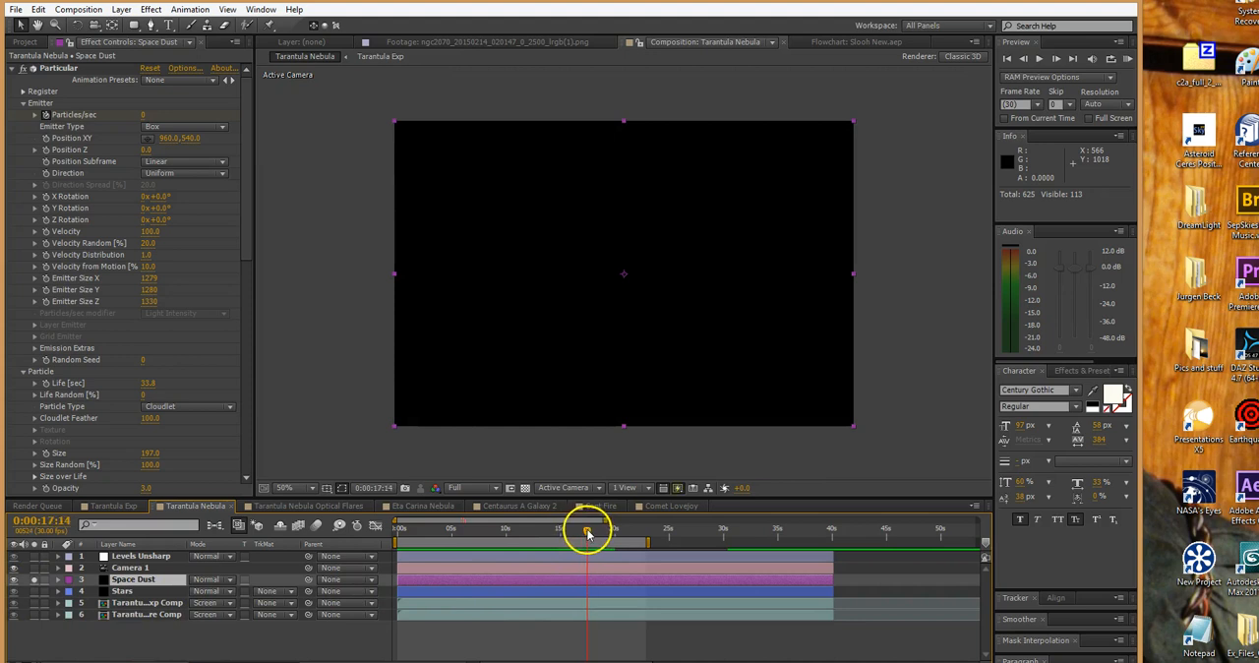
pyautogui.moveTo(612, 531); pyautogui.dragTo(656, 532)
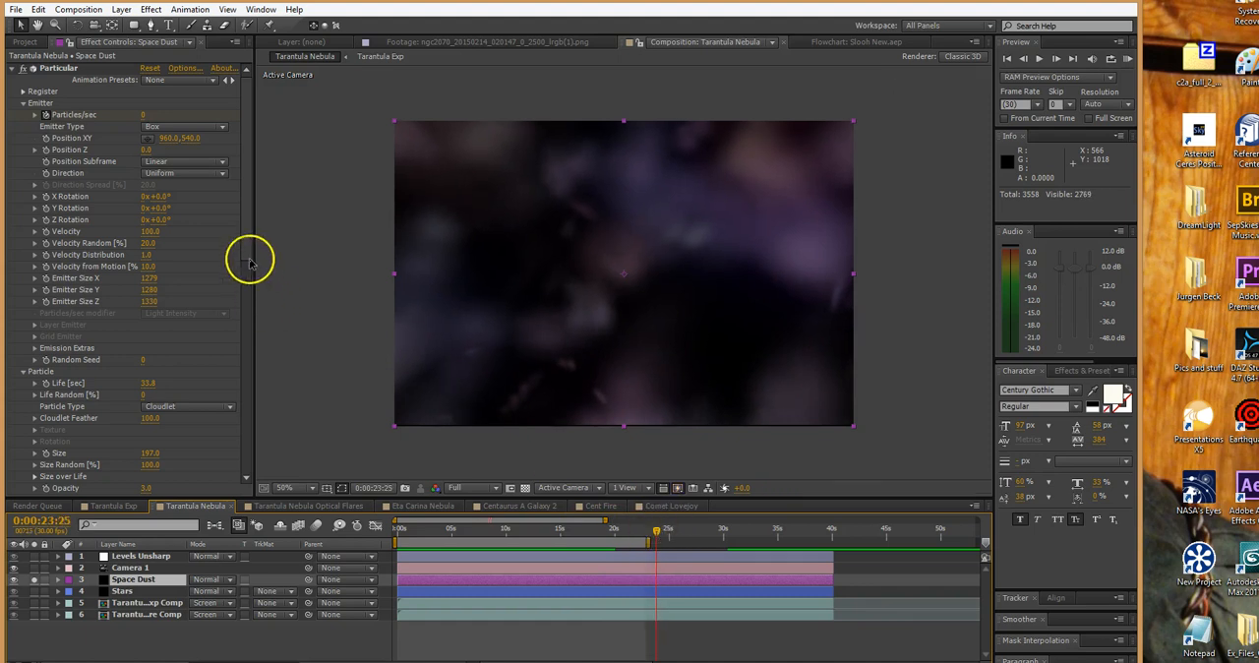
# Examine Space Dust's Particle settings in Particular, and view the layer within the full composition at 0:00:22:23
pyautogui.moveTo(250, 233); pyautogui.dragTo(252, 348)
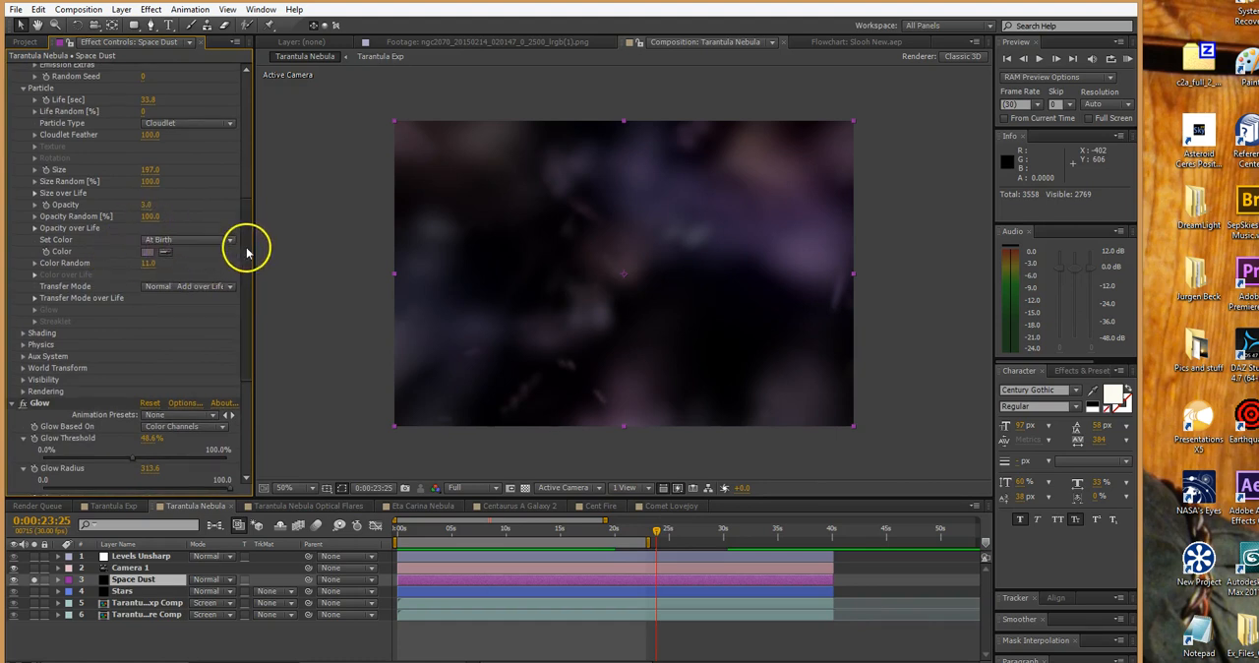
pyautogui.scroll(2, 245, 246)
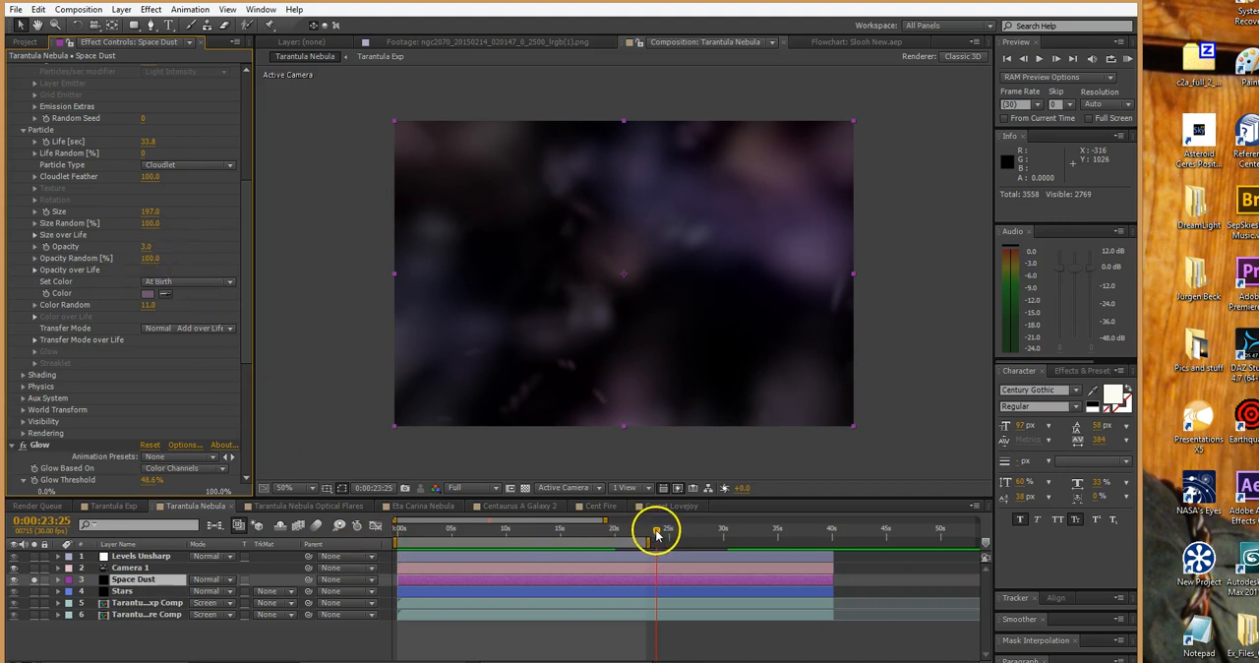
pyautogui.moveTo(656, 534); pyautogui.dragTo(618, 548)
pyautogui.click(36, 582)
pyautogui.moveTo(614, 531); pyautogui.dragTo(643, 534)
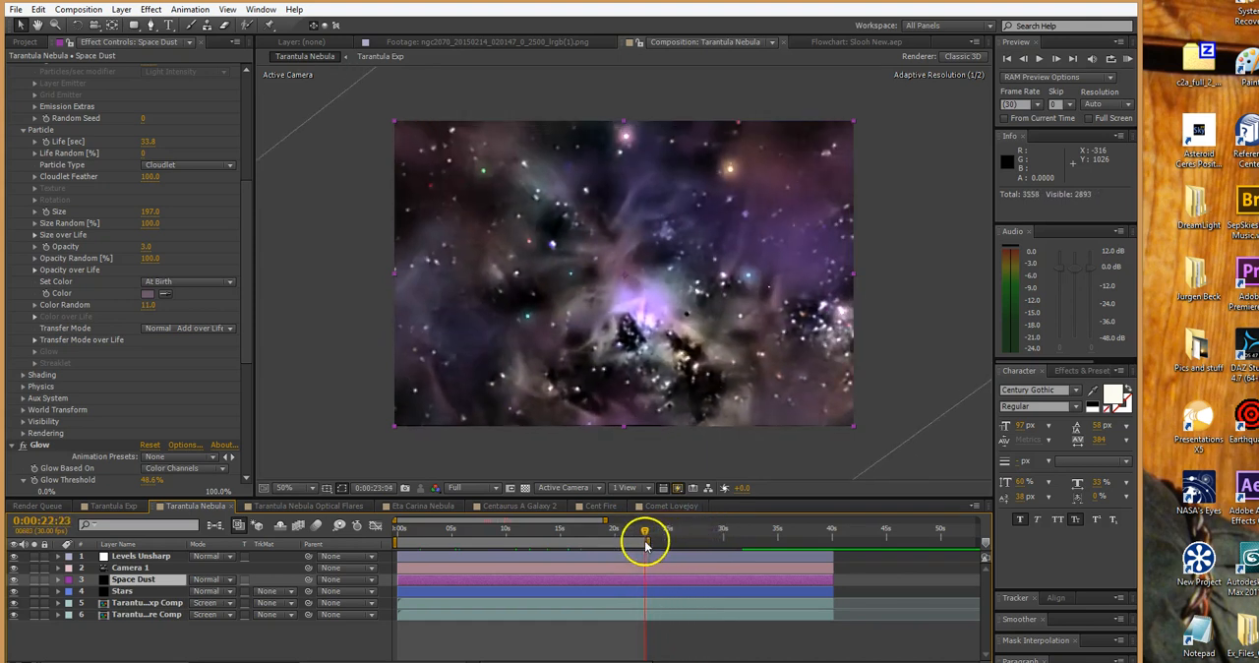
# Collapse Space Dust's Particular and Glow settings, and turn Glow off and back on to compare its effect
pyautogui.click(22, 130)
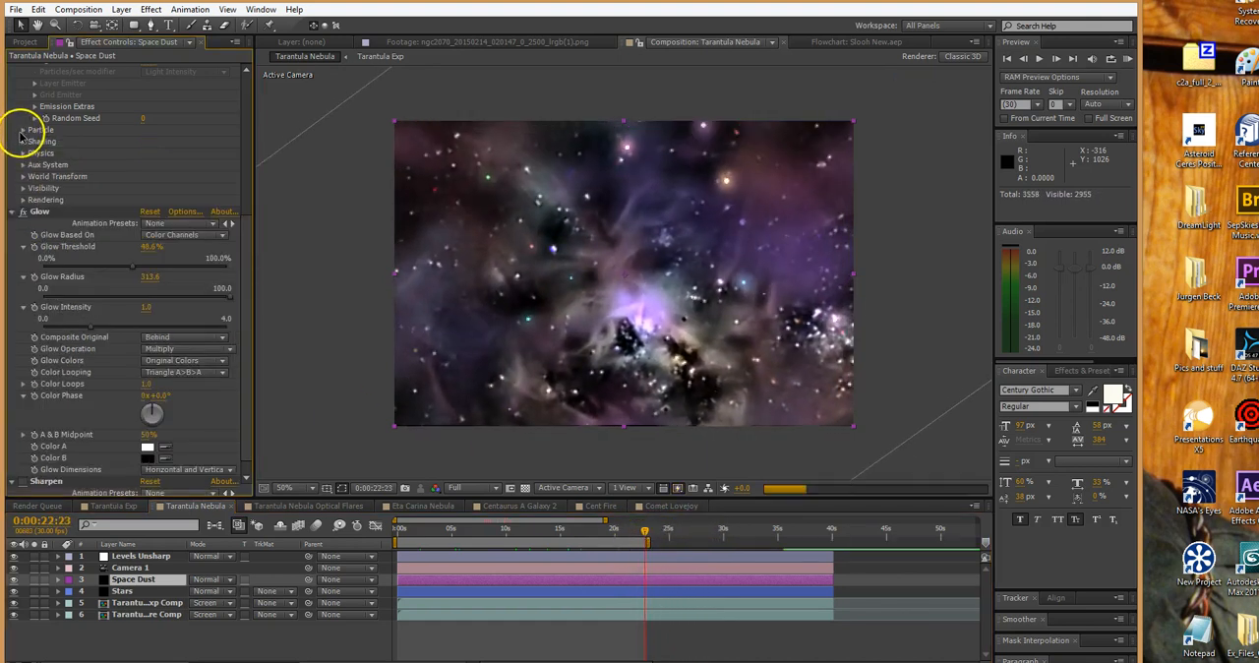
pyautogui.click(13, 212)
pyautogui.click(12, 69)
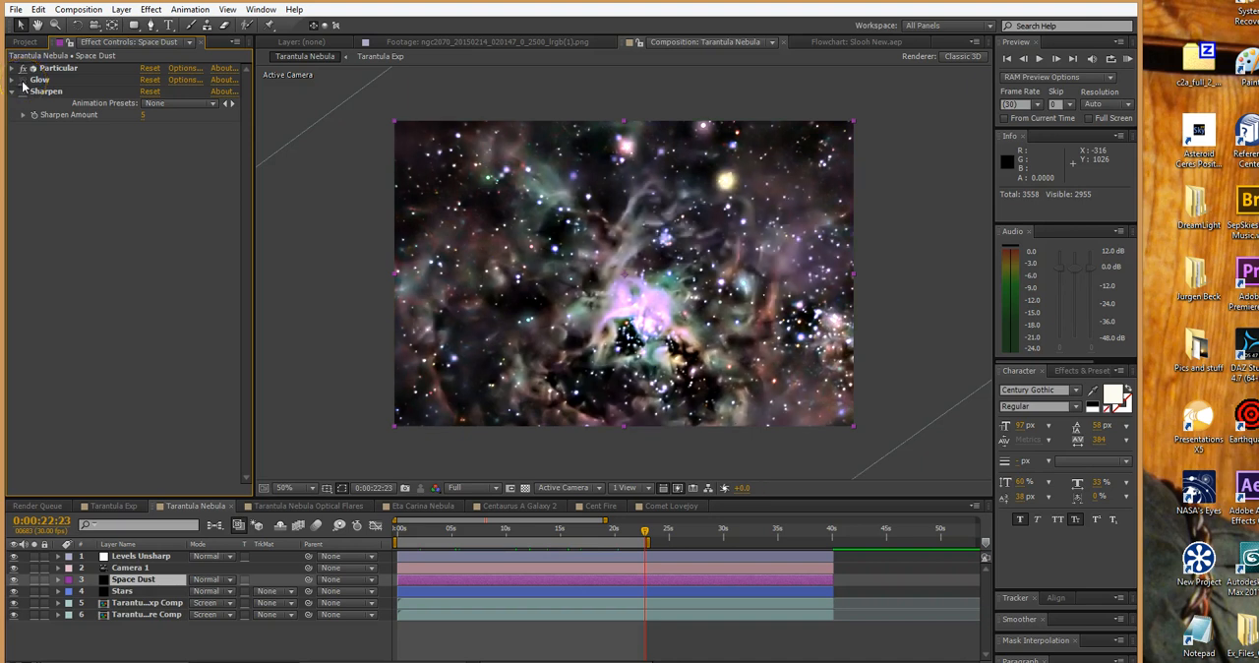
pyautogui.click(23, 81)
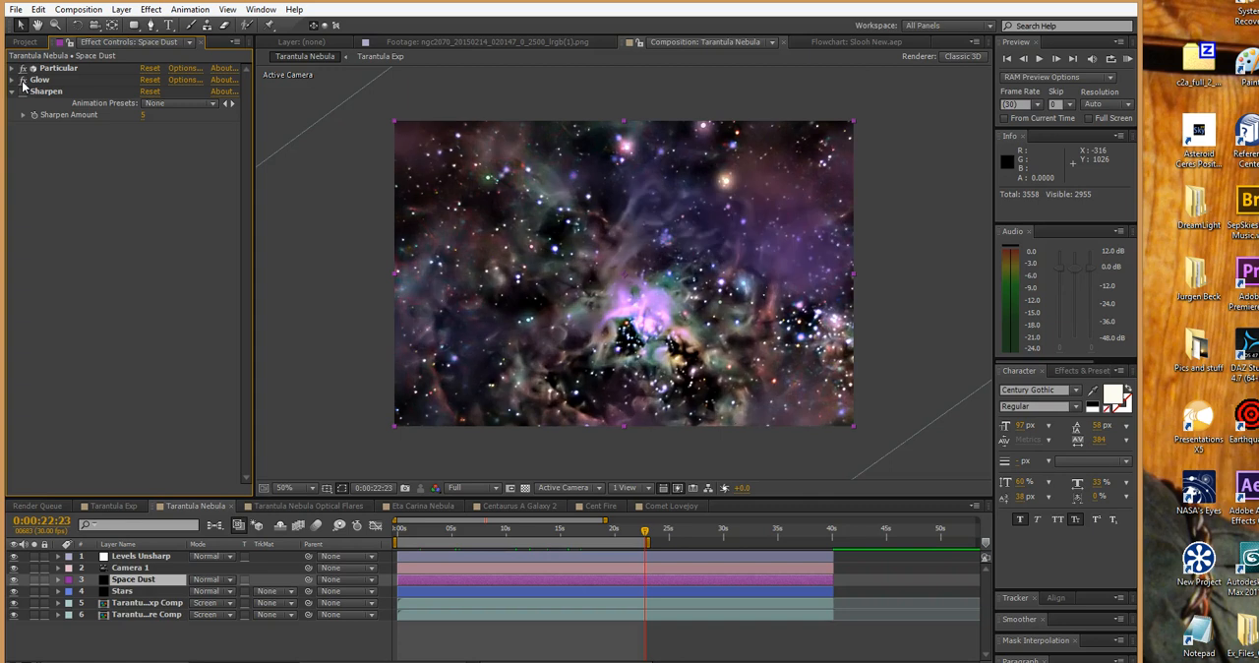
# Reveal Space Dust's keyframed properties and step through its Particles/sec keyframes between 0:00:00:00 and 0:00:00:12
pyautogui.moveTo(647, 532); pyautogui.dragTo(699, 531)
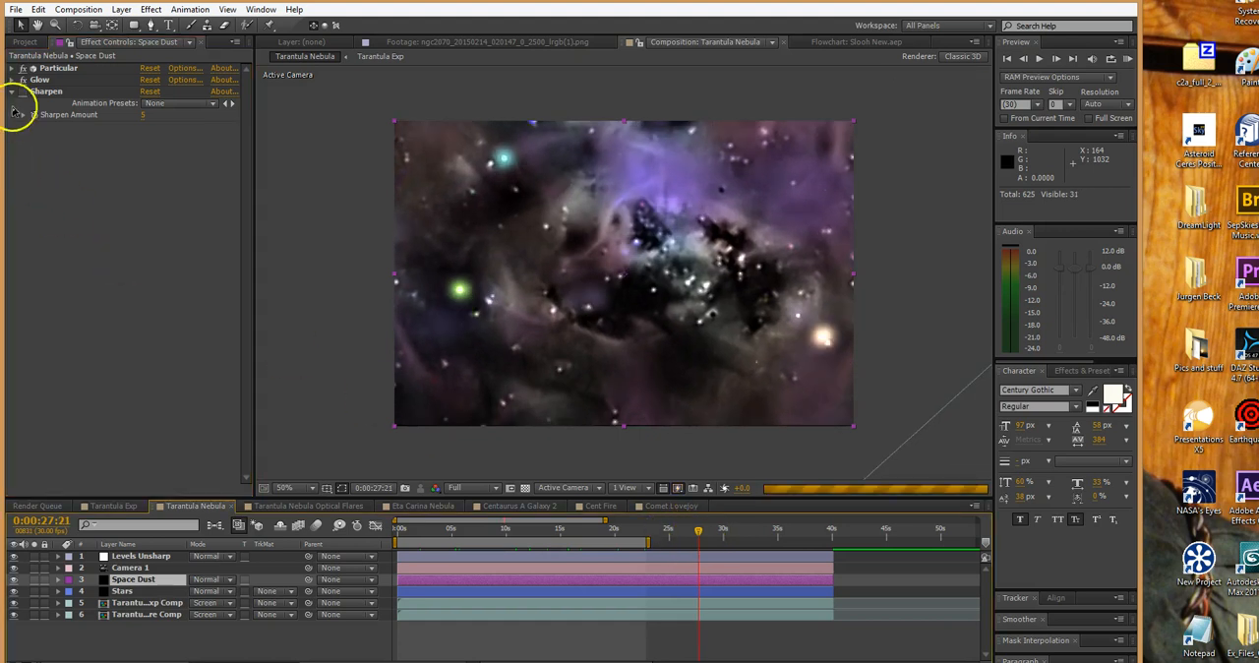
pyautogui.click(23, 68)
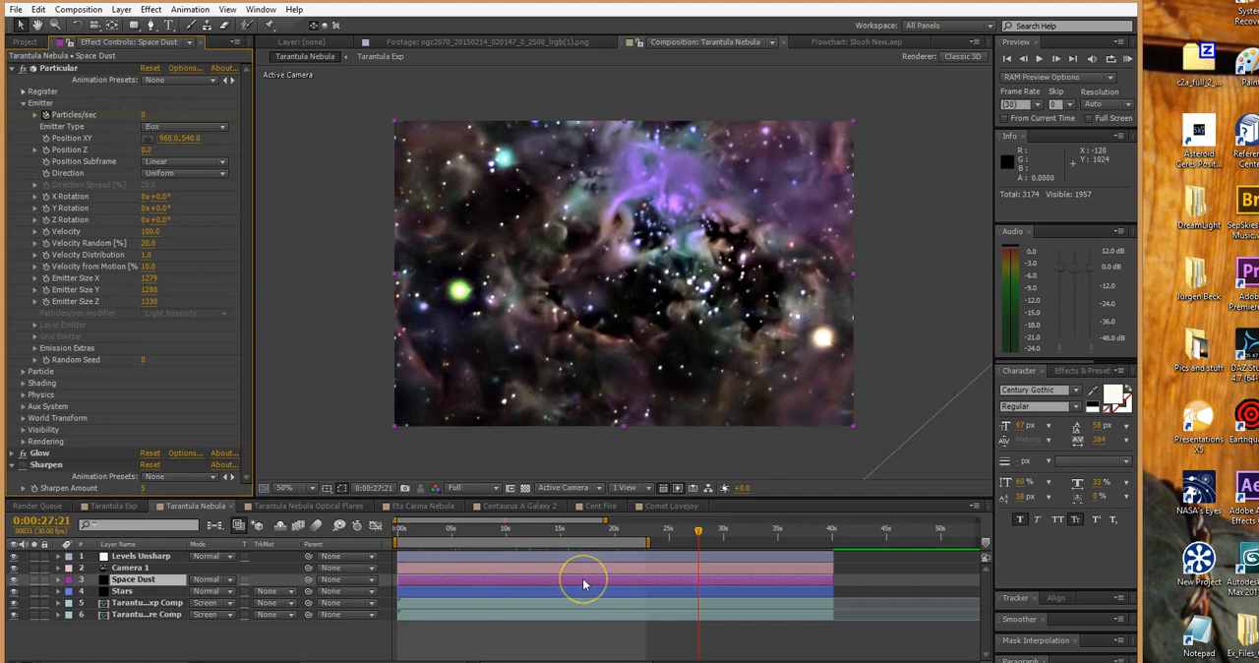
pyautogui.press('u')
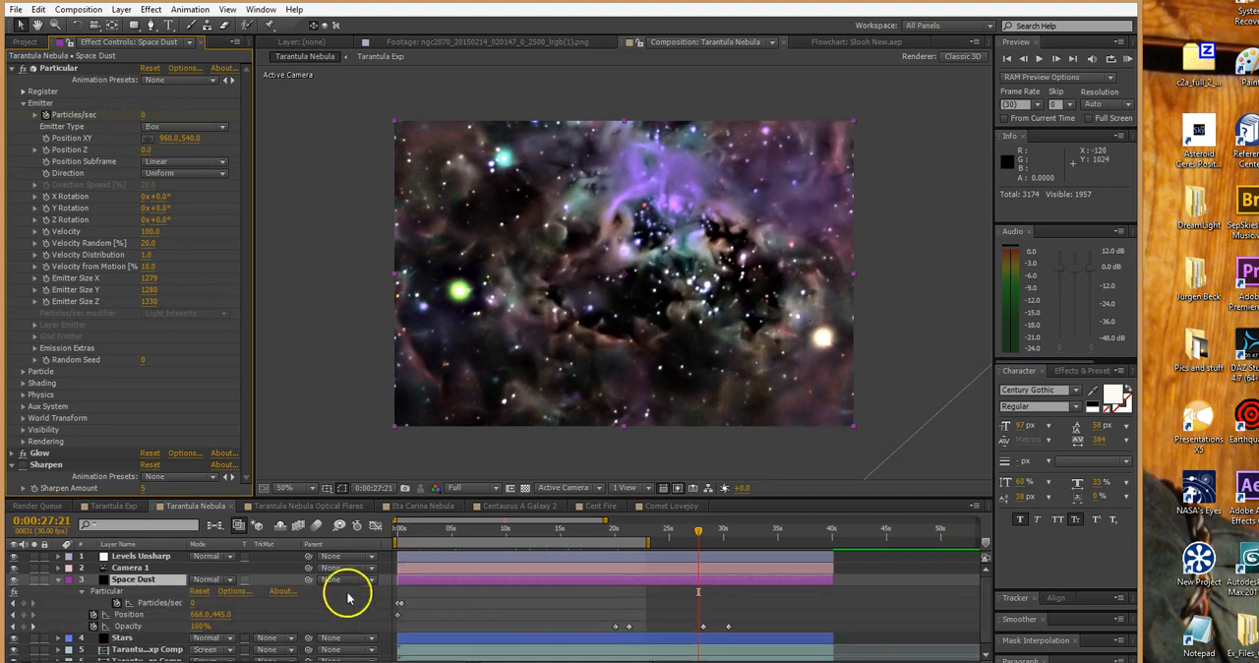
pyautogui.click(14, 602)
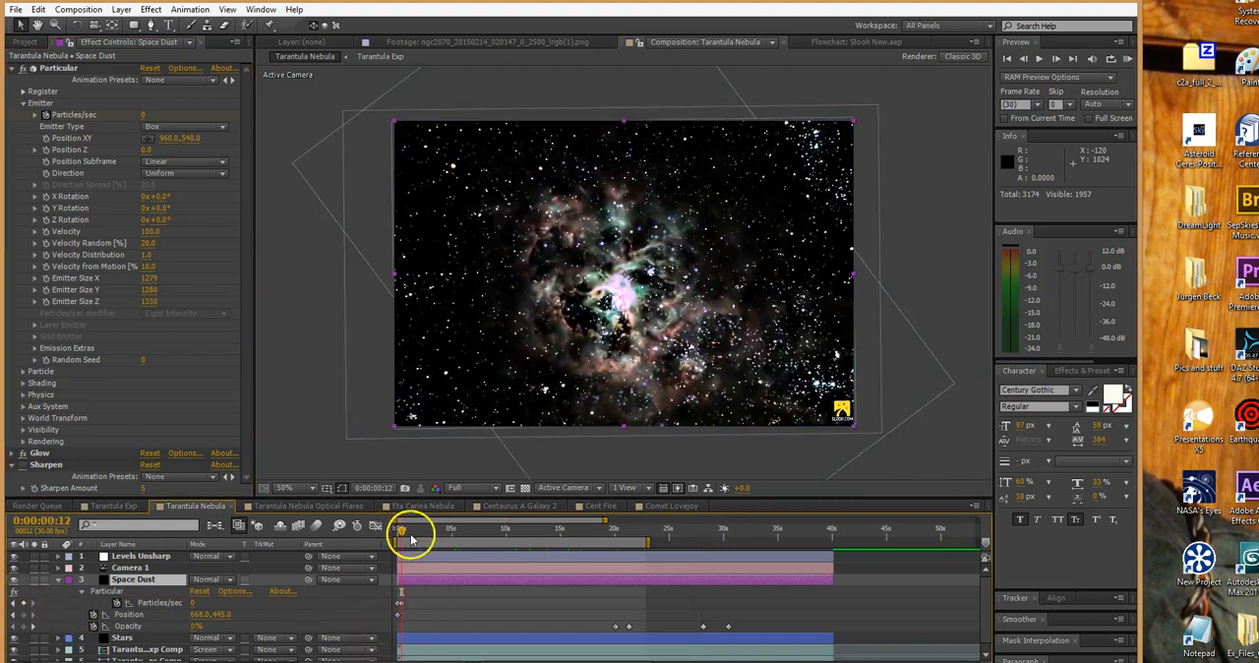
pyautogui.click(14, 611)
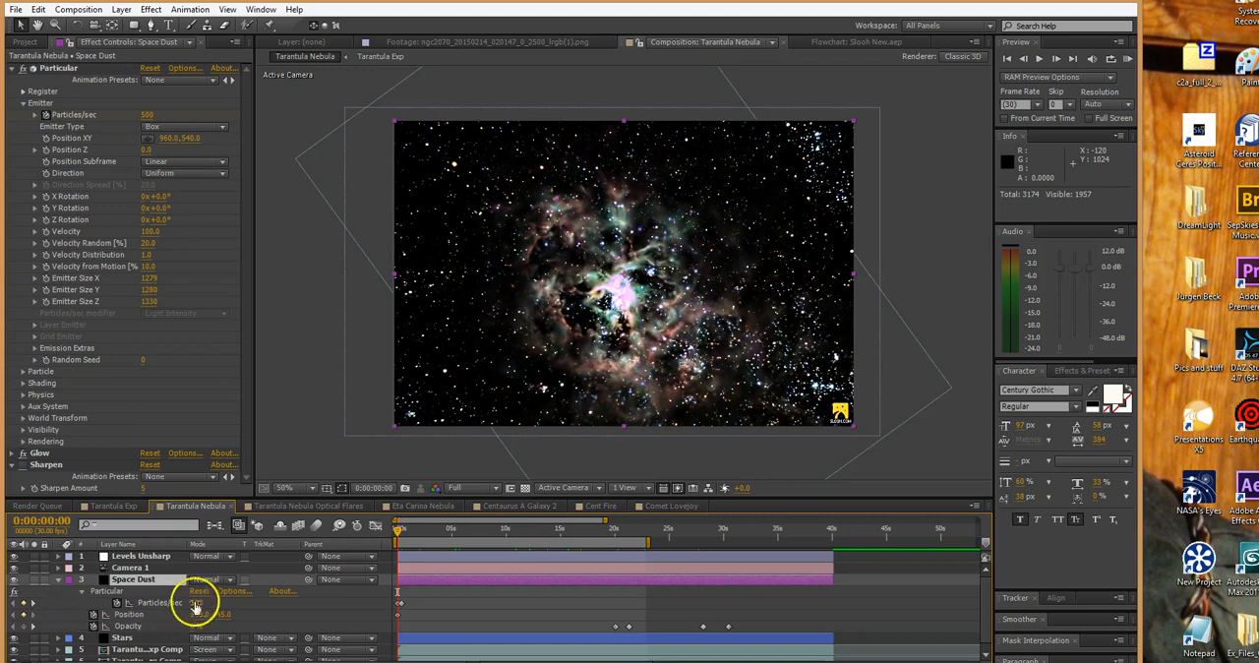
pyautogui.click(32, 604)
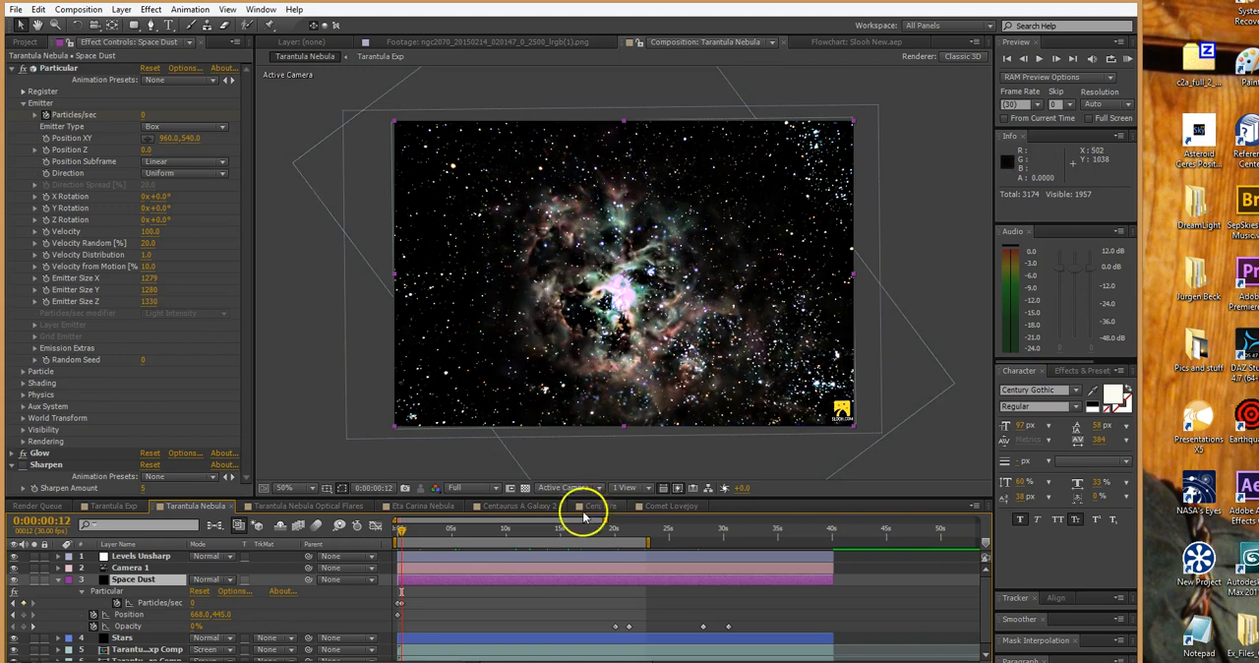
# Scrub the full composition forward to 0:00:39:12 and back to 0:00:04:26 to review the whole flight
pyautogui.moveTo(607, 536); pyautogui.dragTo(762, 557)
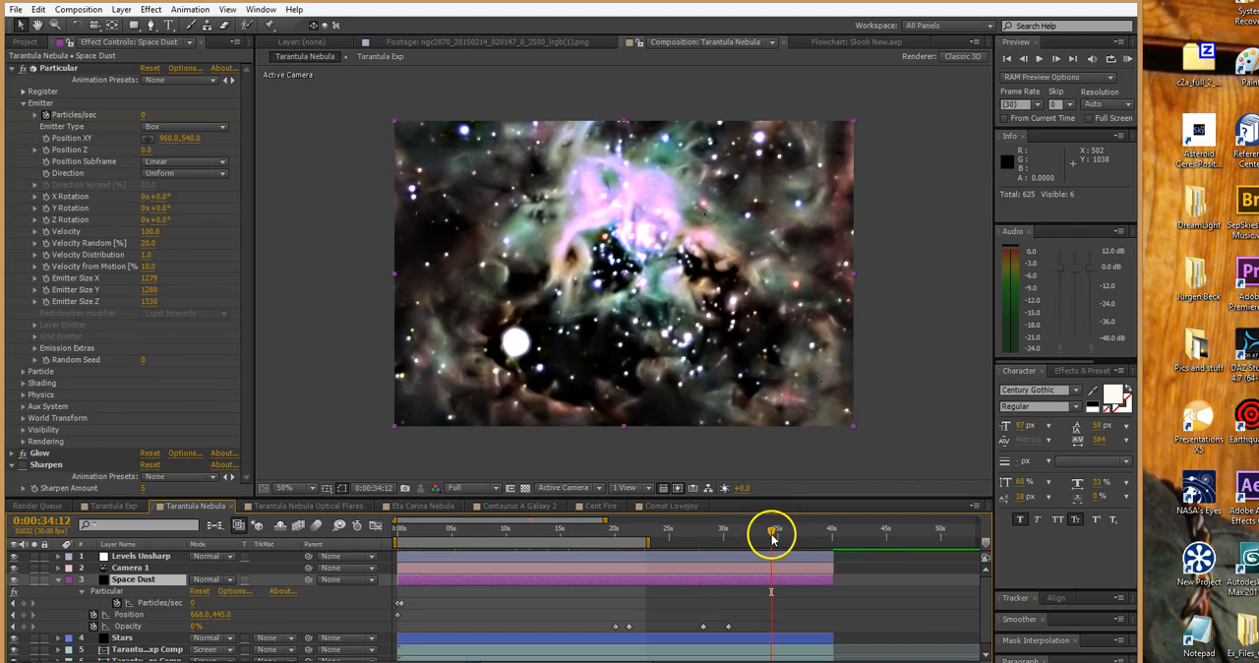
pyautogui.click(775, 539)
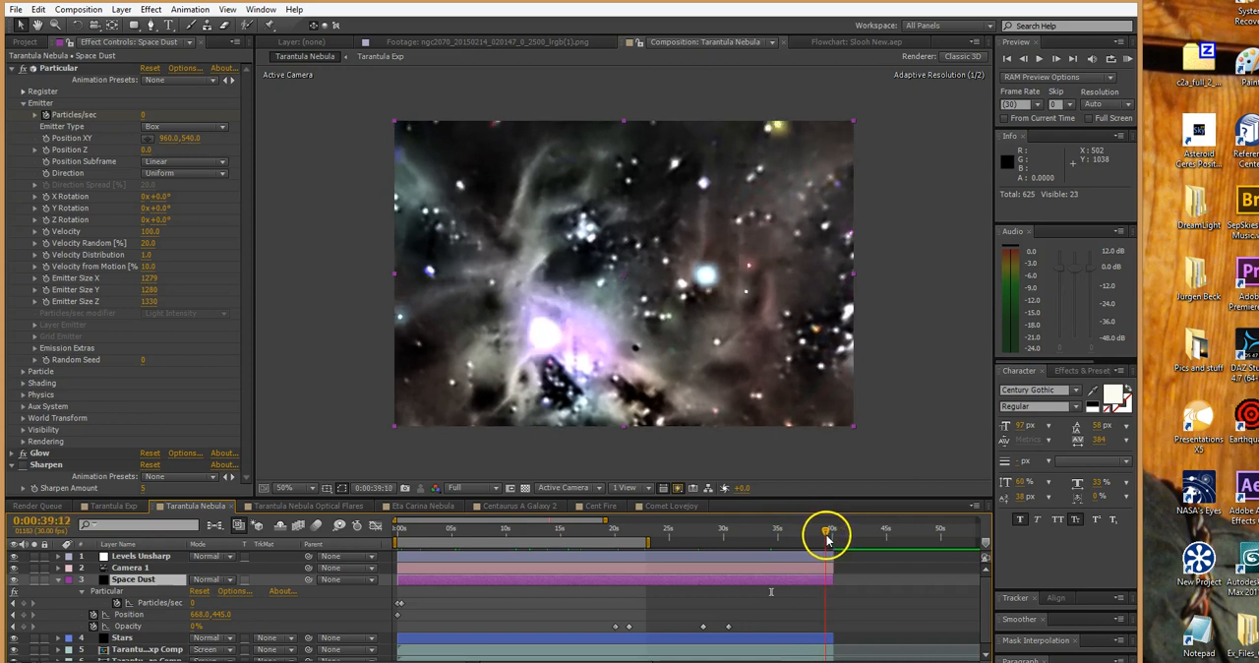
pyautogui.moveTo(829, 536); pyautogui.dragTo(539, 574)
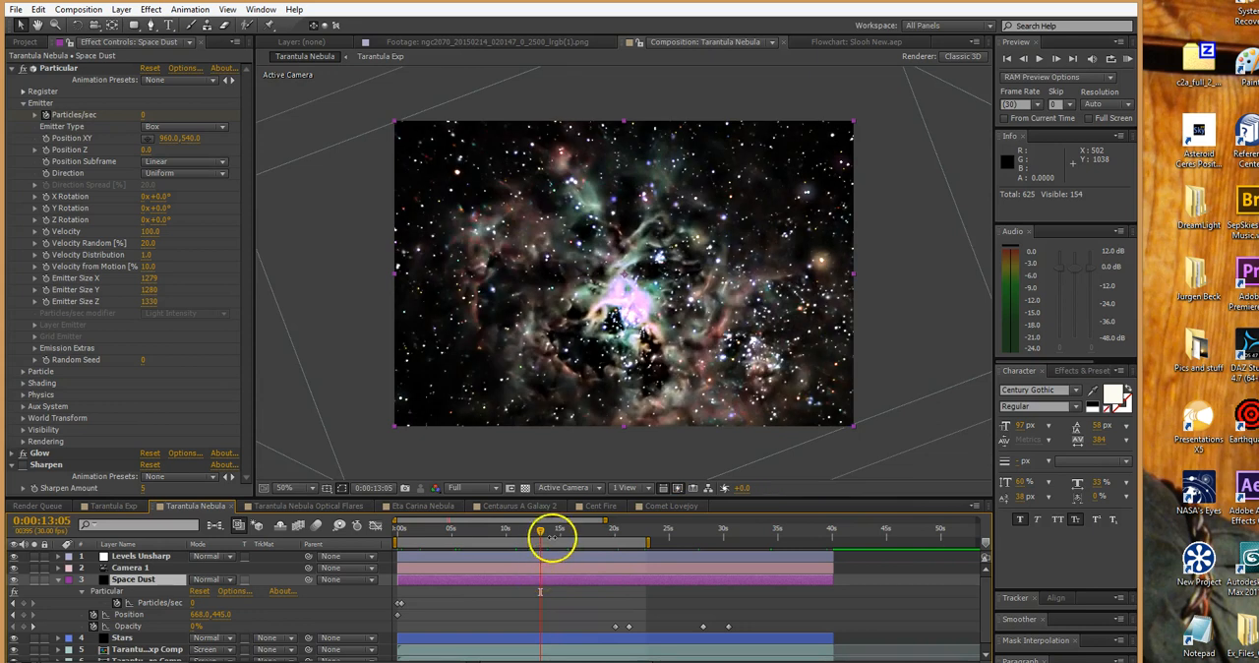
pyautogui.moveTo(540, 539); pyautogui.dragTo(450, 551)
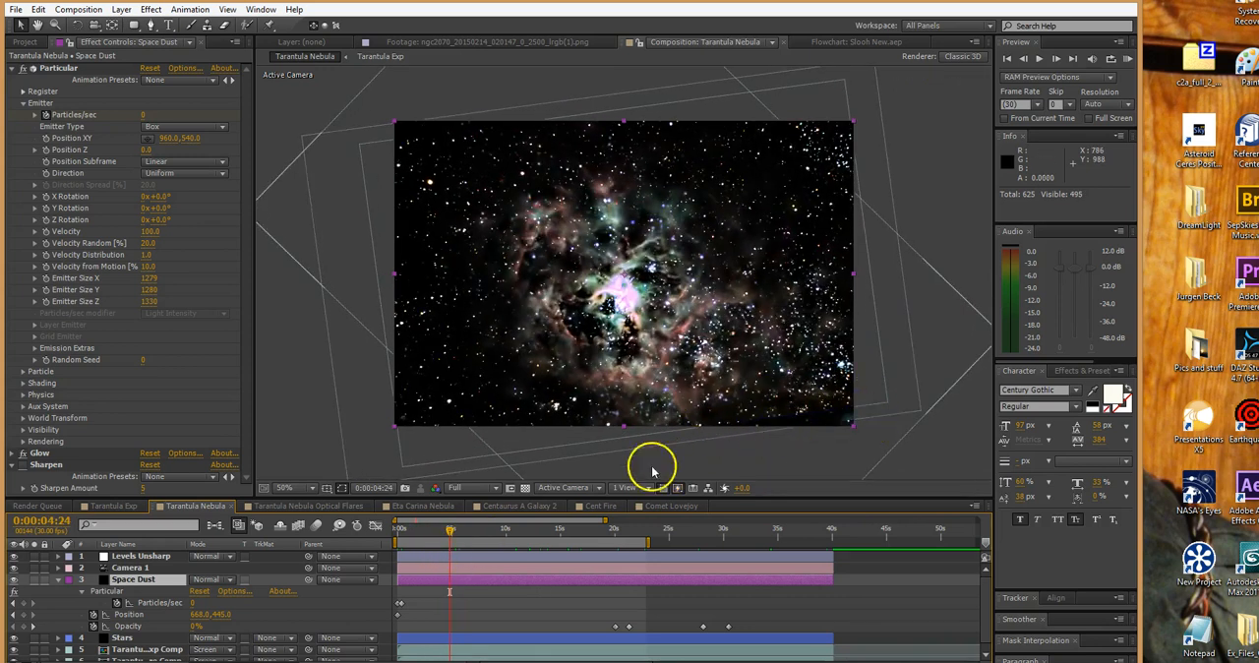
pyautogui.moveTo(453, 539); pyautogui.dragTo(456, 532)
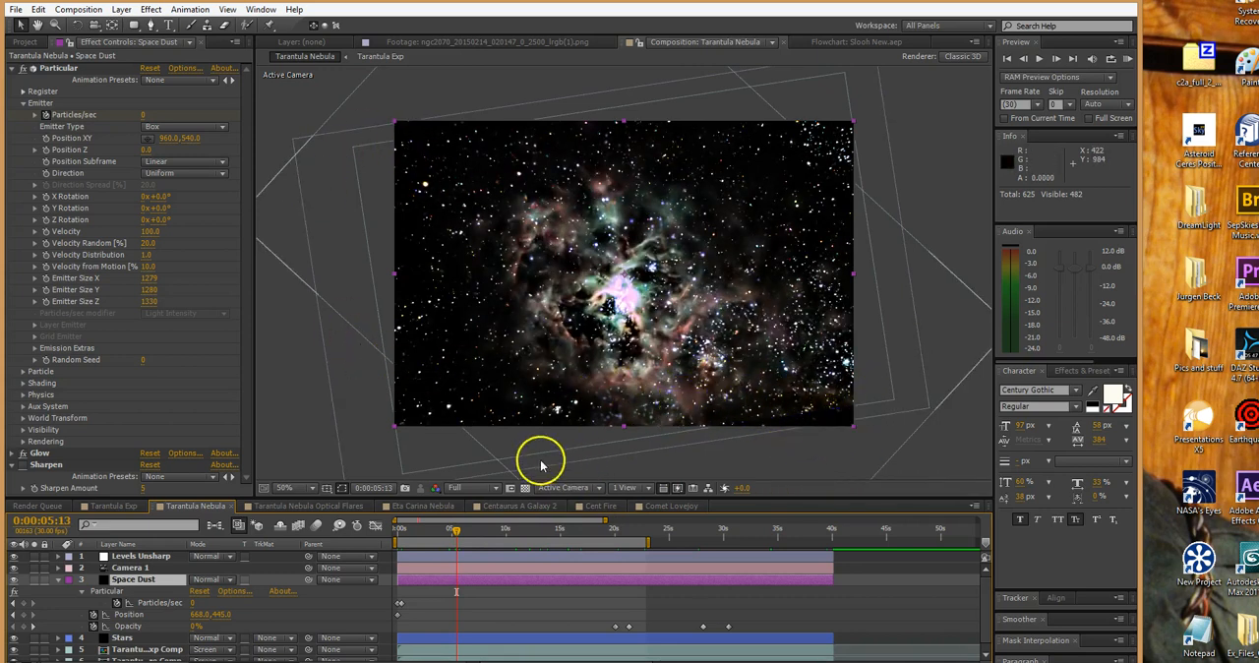
pyautogui.moveTo(455, 532); pyautogui.dragTo(451, 531)
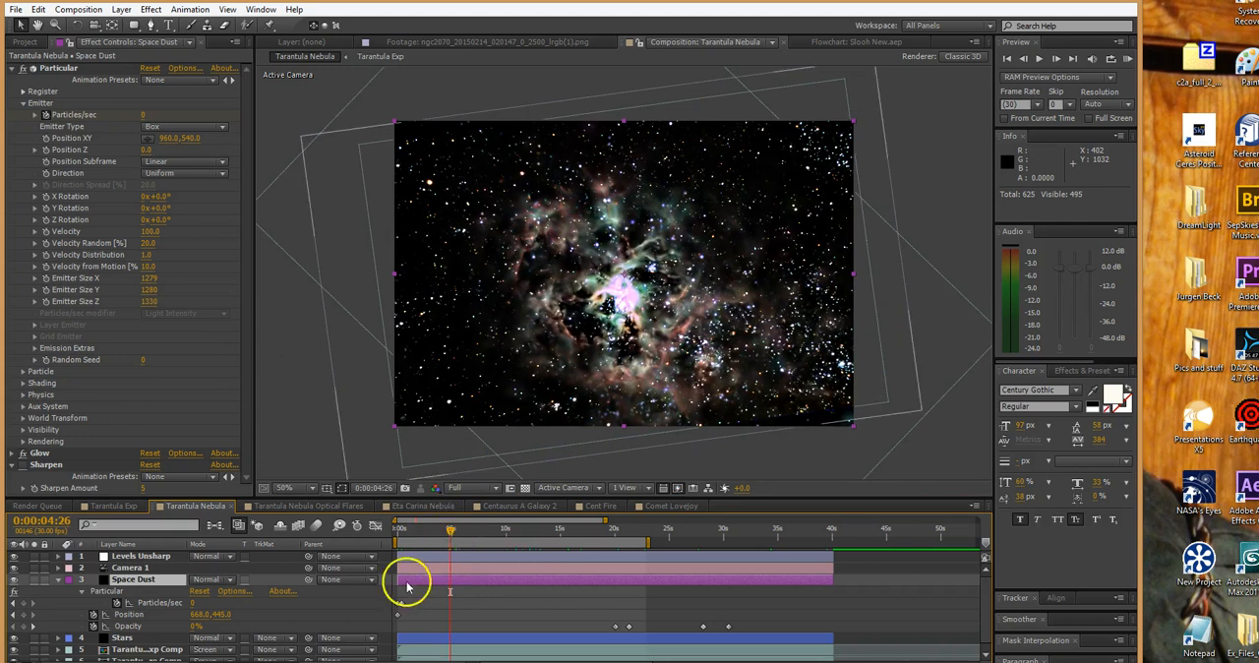
# Collapse Space Dust, expand Camera 1's Transform keyframes, and scrub to 0:00:12:08 to examine the camera movement
pyautogui.click(57, 580)
pyautogui.click(128, 568)
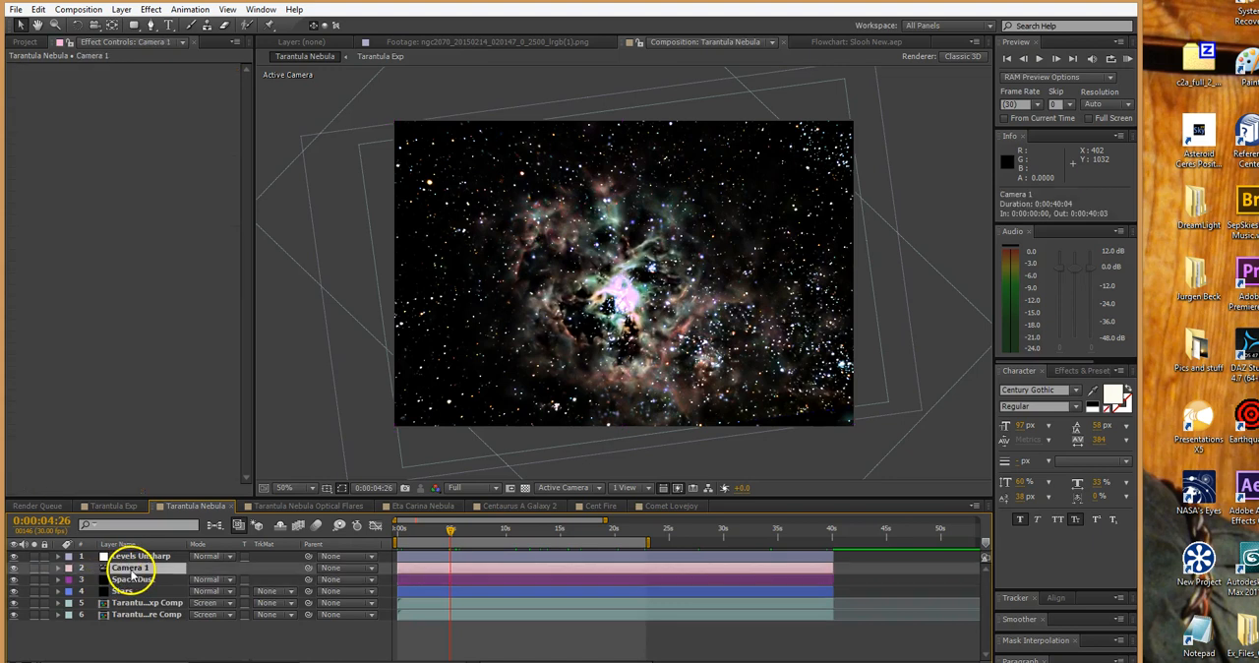
pyautogui.click(57, 568)
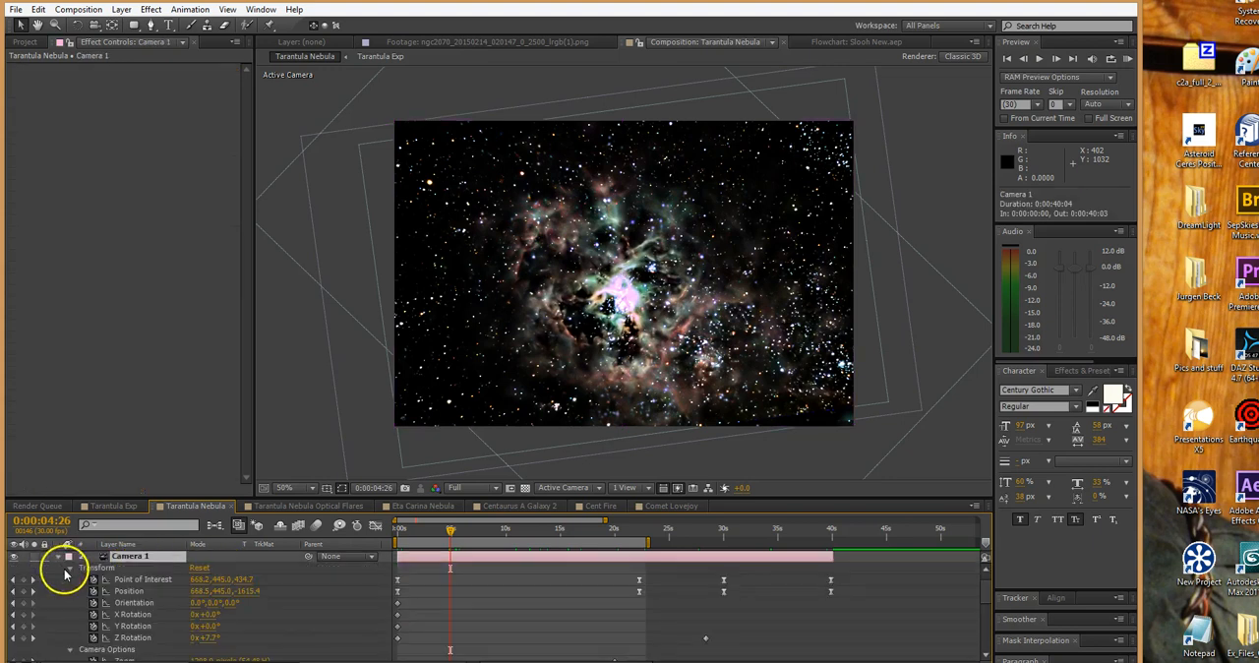
pyautogui.moveTo(416, 534); pyautogui.dragTo(473, 528)
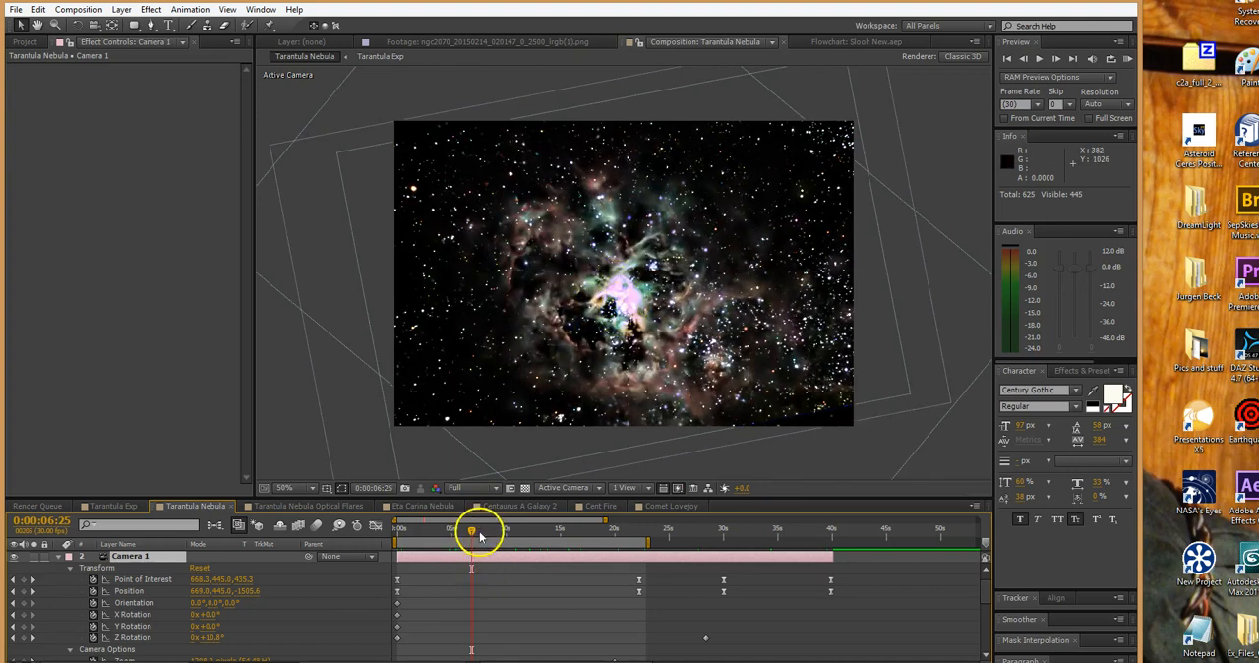
pyautogui.moveTo(471, 532); pyautogui.dragTo(531, 536)
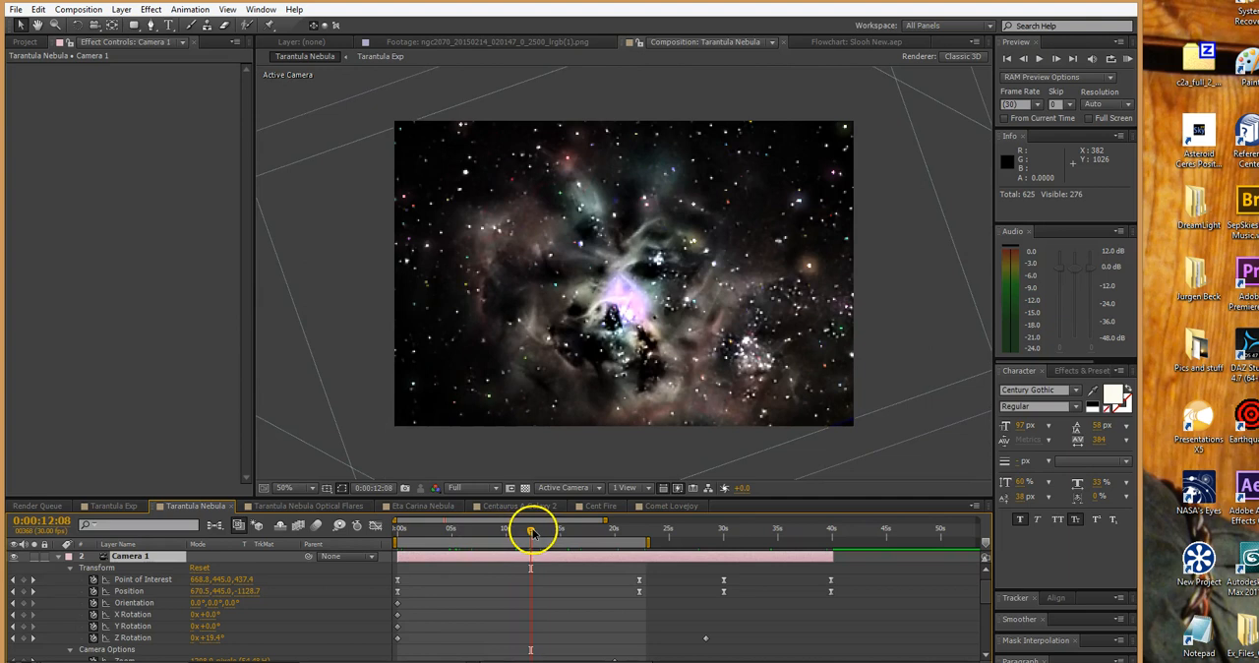
# Try orbiting Camera 1 around the nebula at 0:00:12:08 with the Orbit Camera Tool, and undo the camera adjustment
pyautogui.click(79, 26)
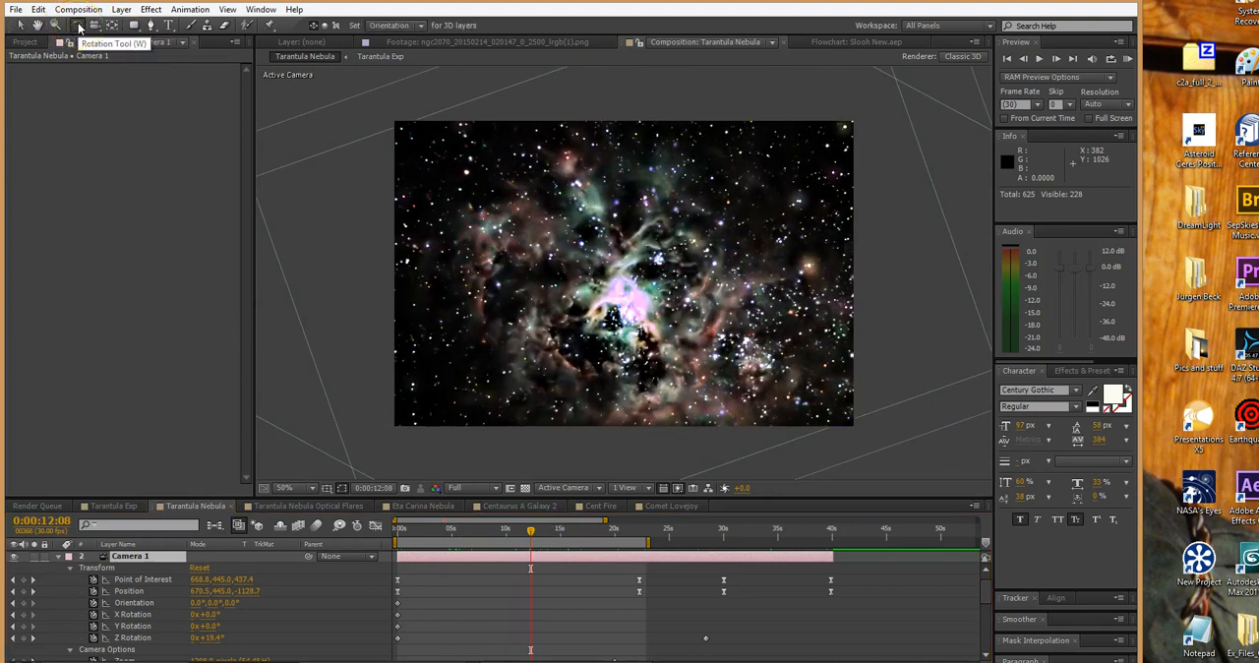
pyautogui.click(450, 563)
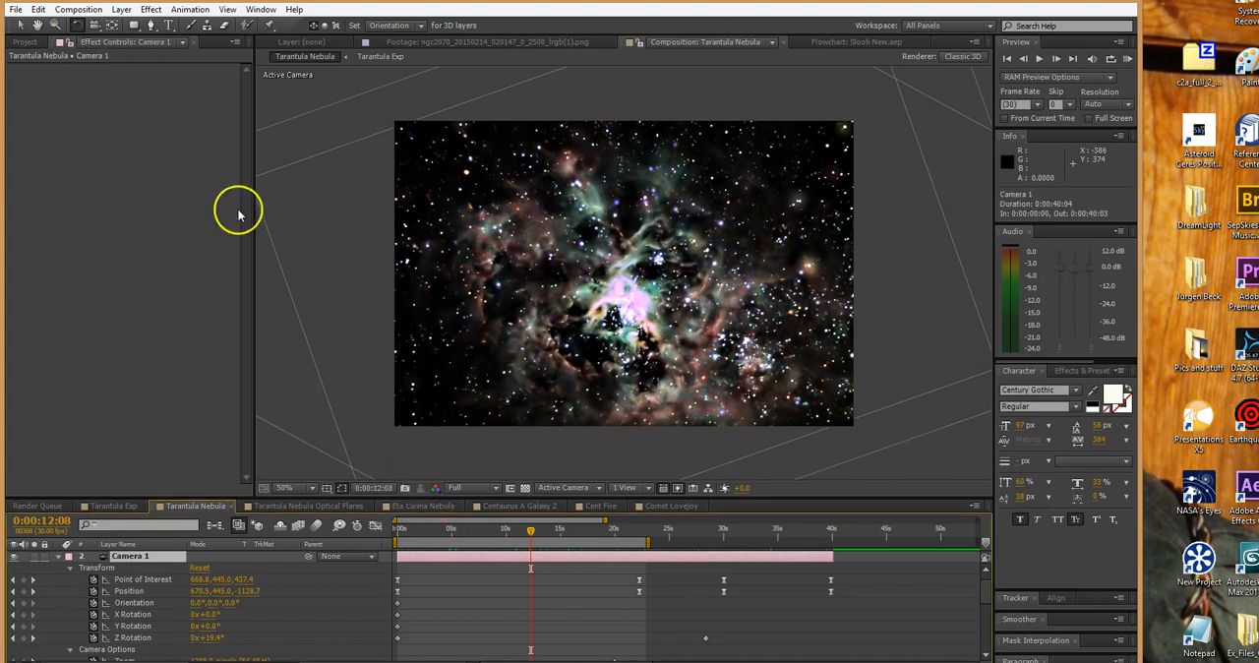
pyautogui.click(111, 25)
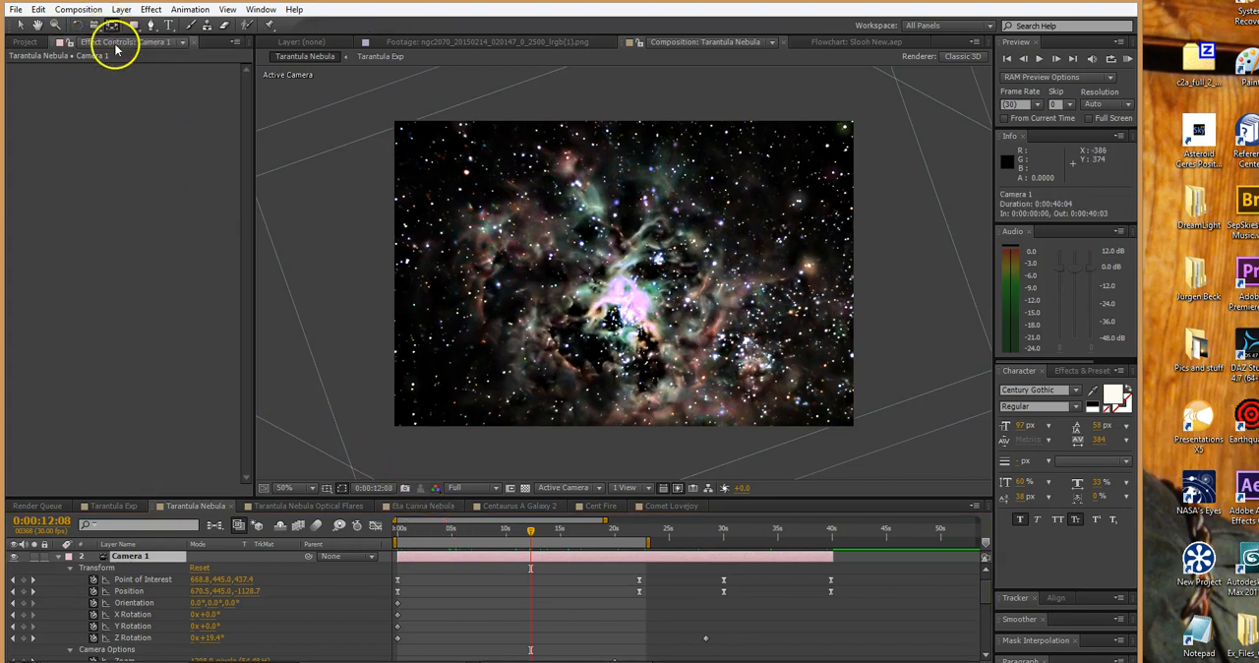
pyautogui.click(95, 25)
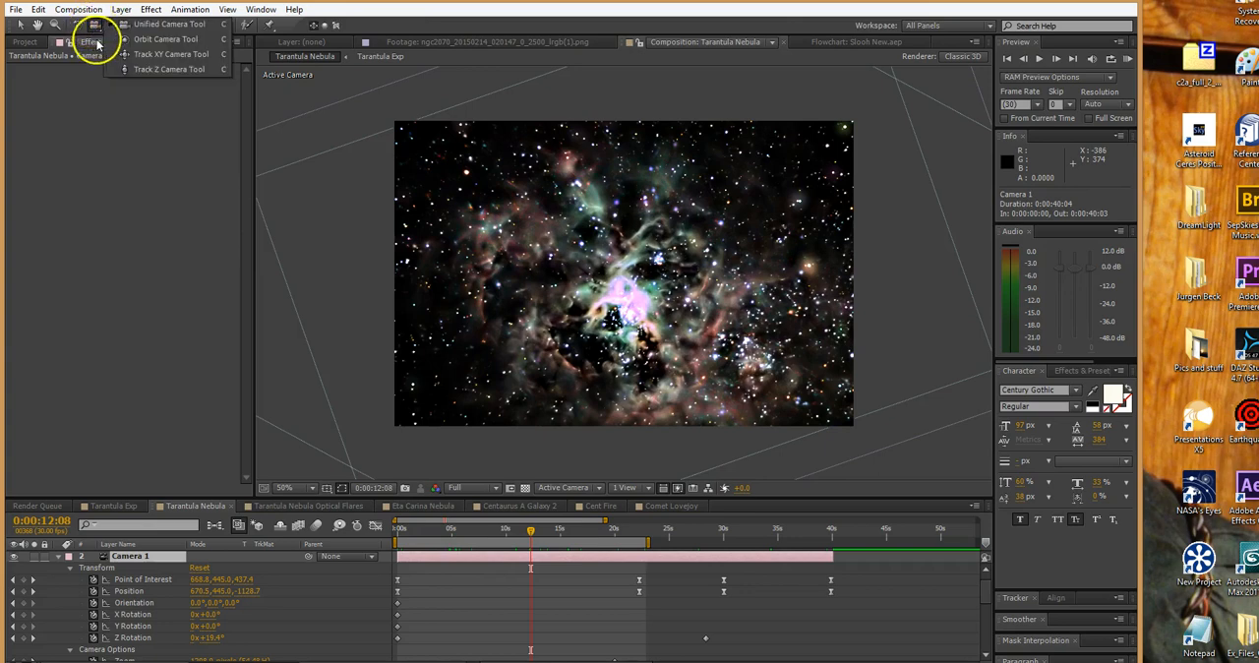
pyautogui.click(121, 39)
pyautogui.moveTo(649, 301); pyautogui.dragTo(578, 411)
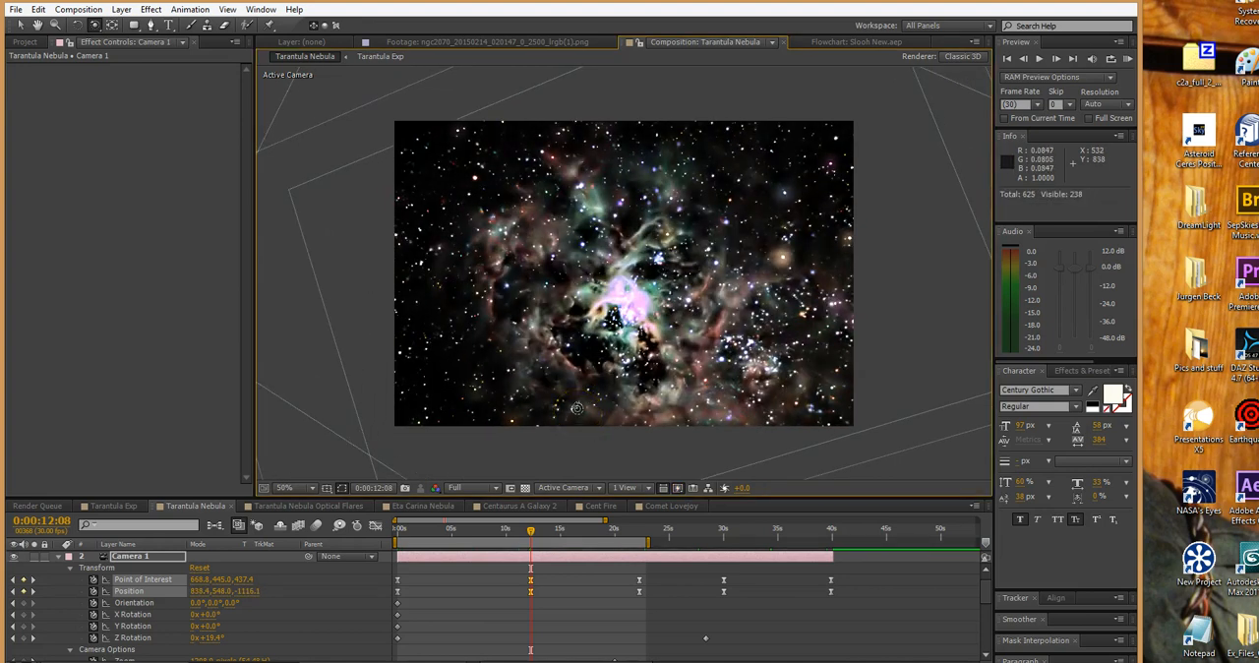
pyautogui.hotkey('ctrl', 'z')
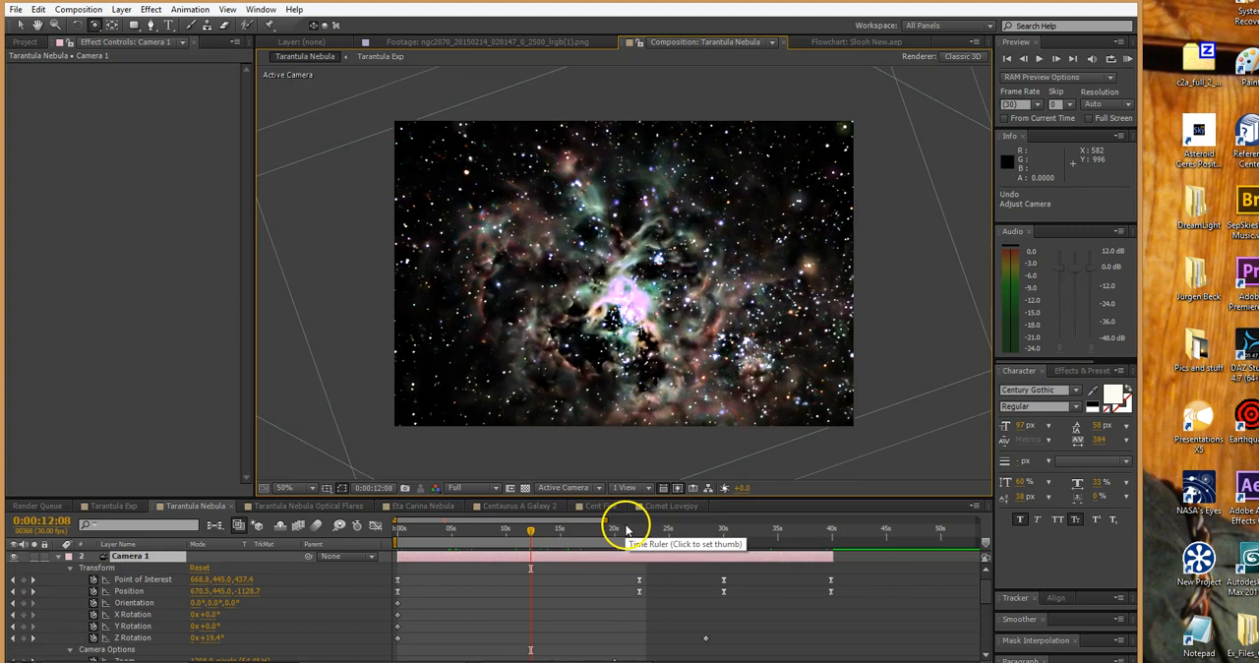
# Scrub the camera flight to 0:00:39:16 and collapse Camera 1's properties
pyautogui.moveTo(628, 534); pyautogui.dragTo(829, 537)
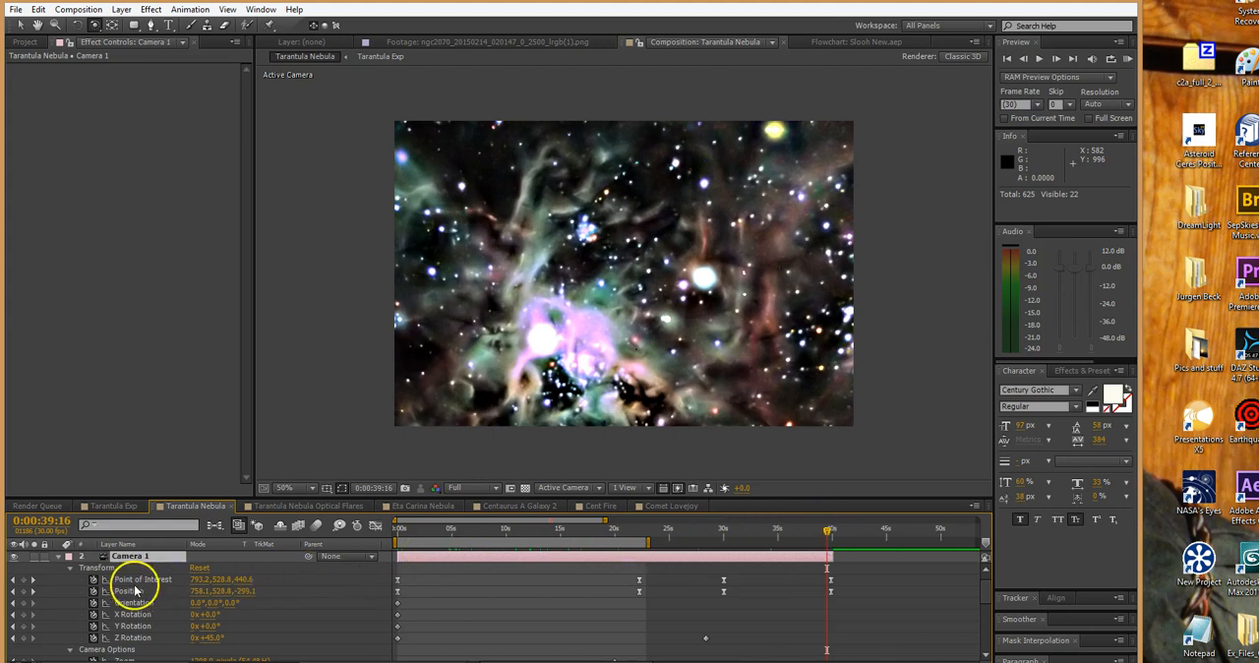
pyautogui.click(58, 557)
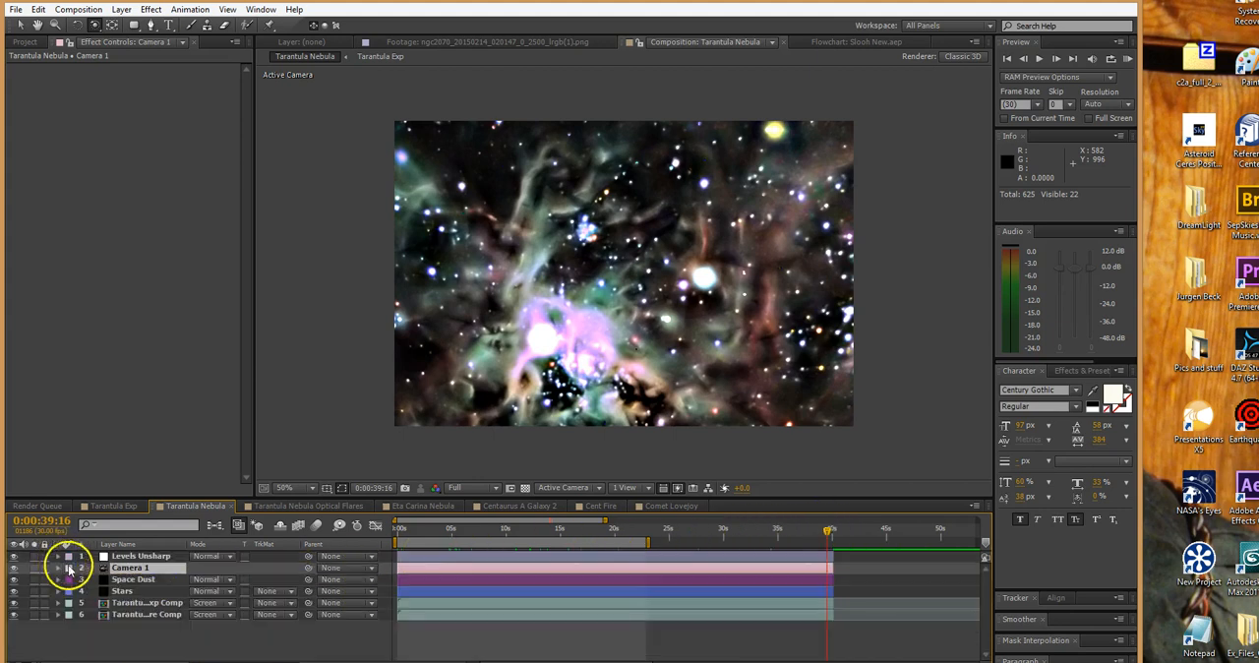
# Select the Levels Unsharp layer at 0:00:15:13, turn off its Levels and Unsharp Mask effects, and turn Levels back on to compare
pyautogui.click(142, 557)
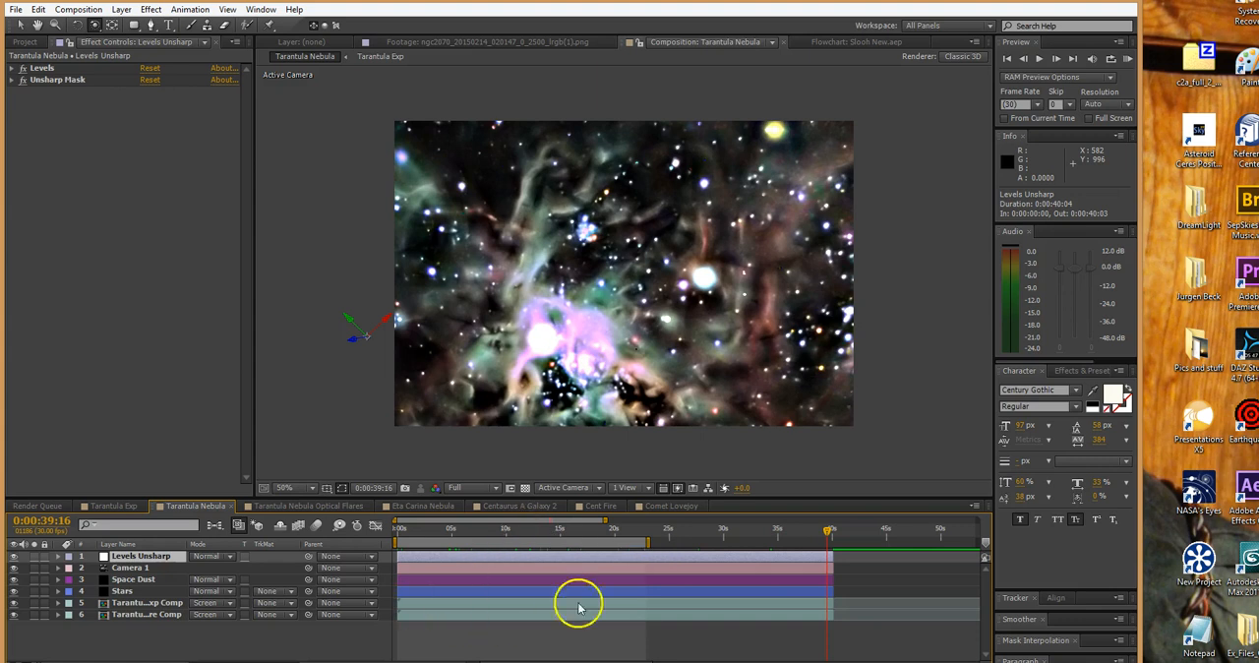
pyautogui.click(564, 532)
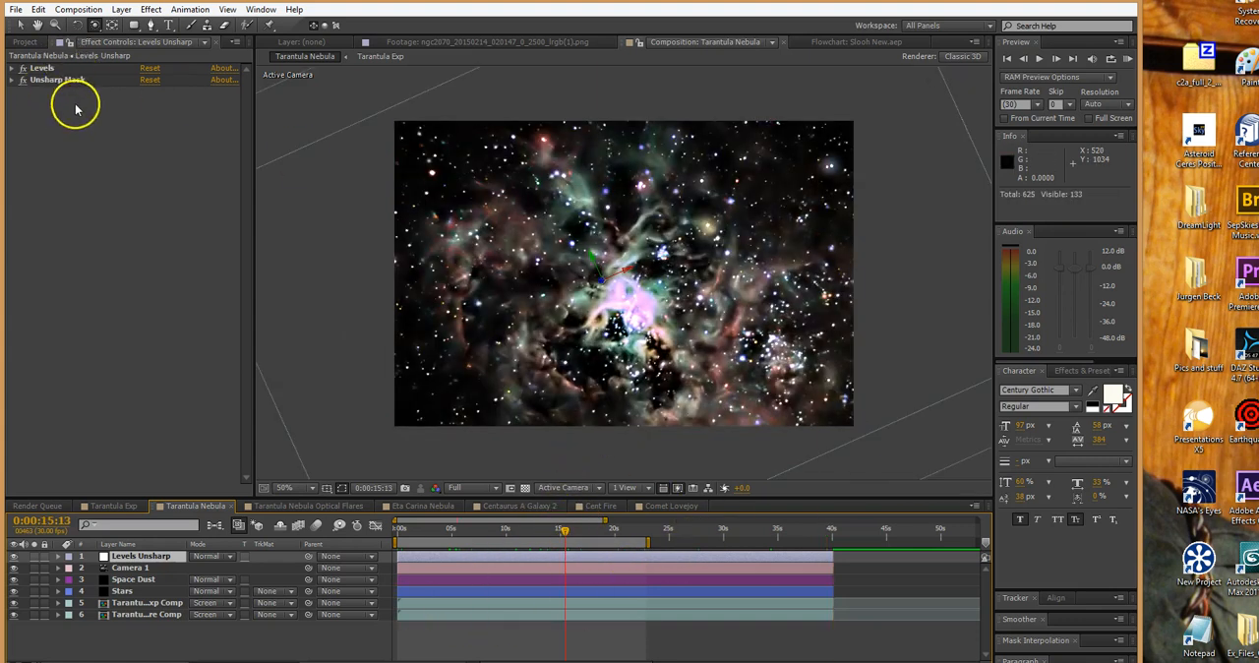
pyautogui.click(23, 69)
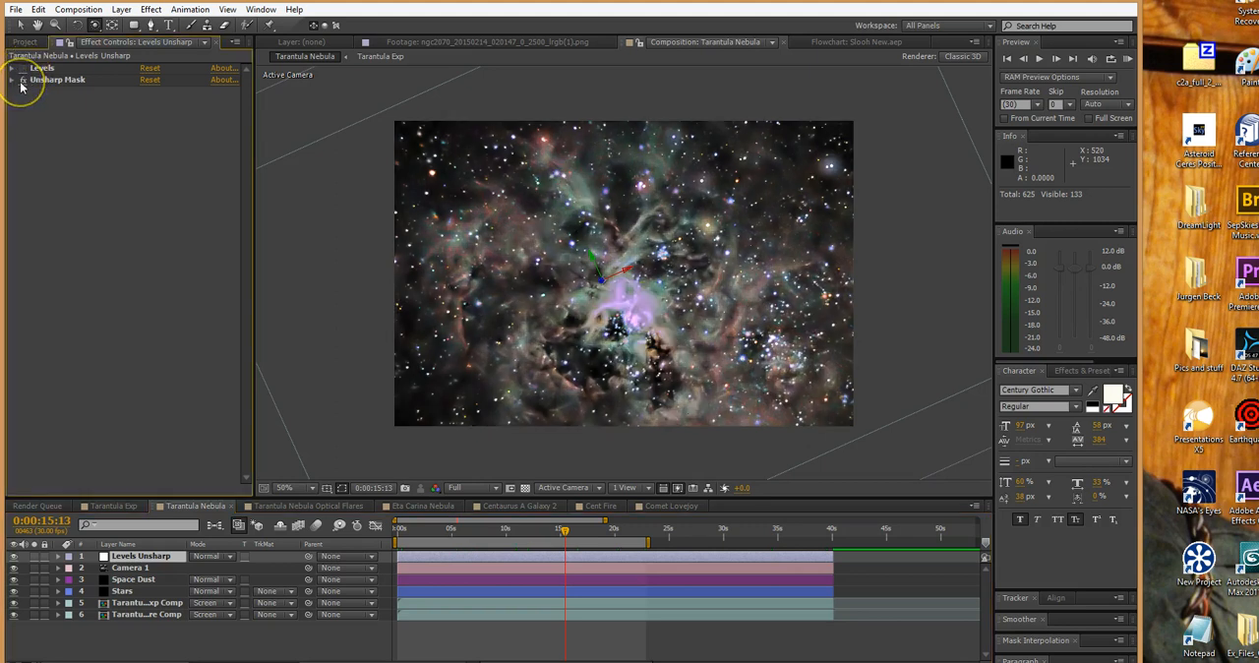
pyautogui.click(21, 85)
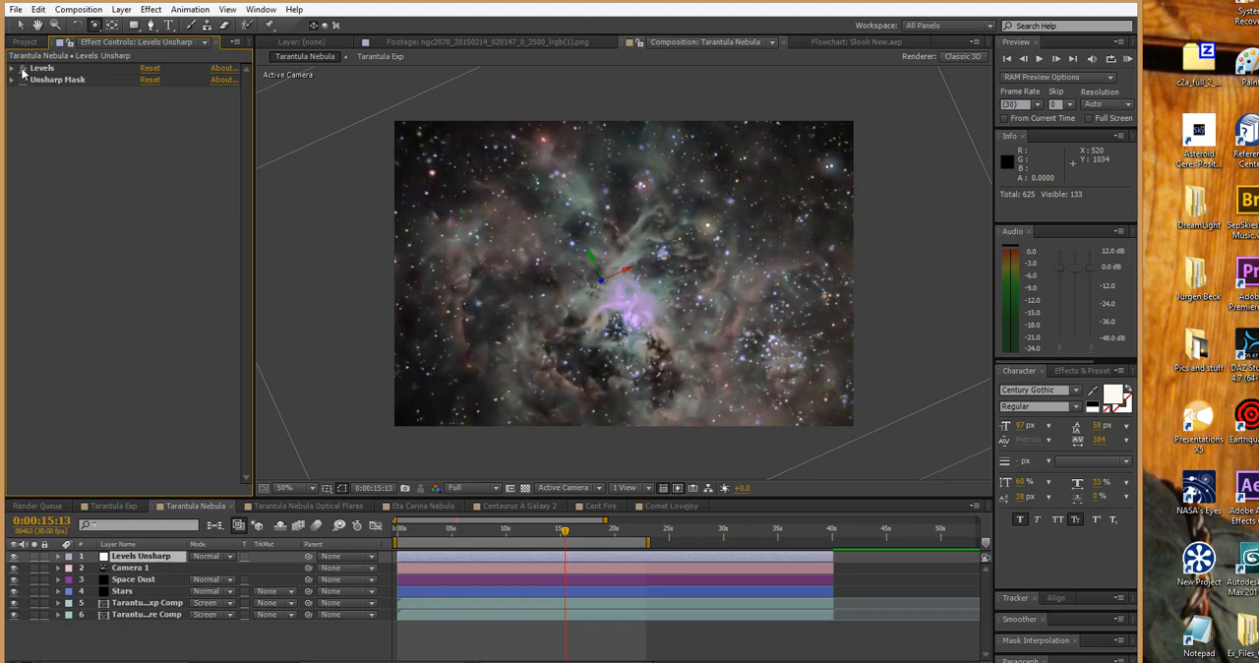
pyautogui.click(23, 69)
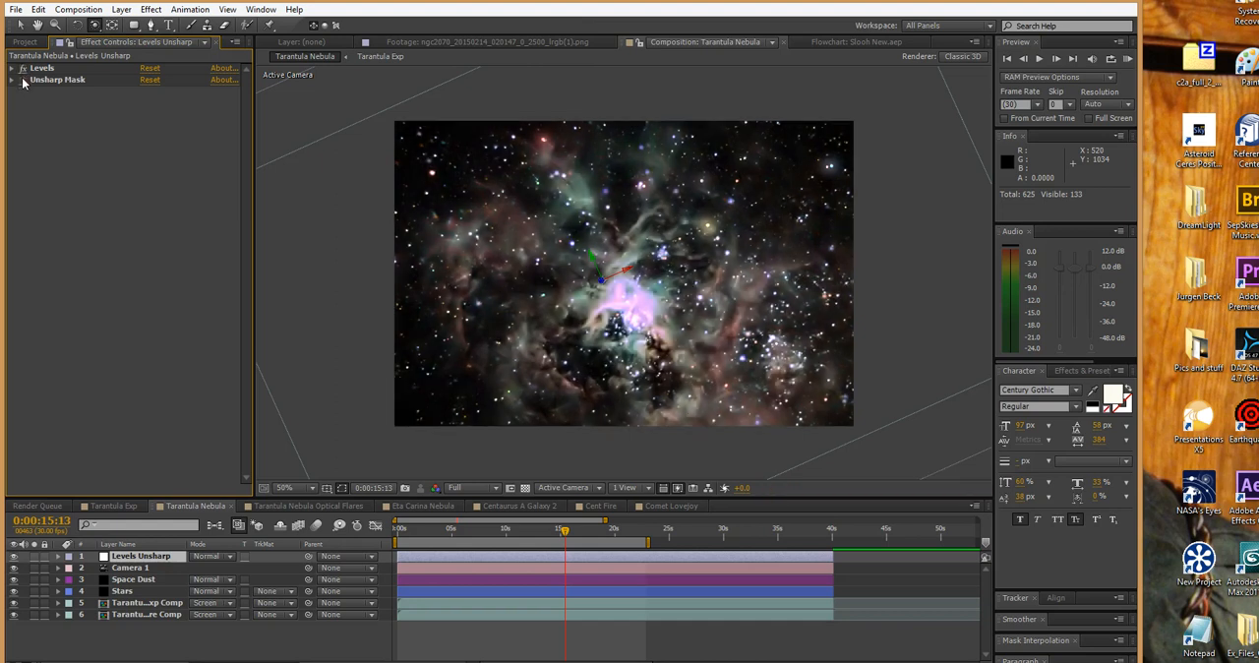
# Expand Levels to examine its histogram and settings, collapse it, and turn Unsharp Mask back on
pyautogui.click(11, 69)
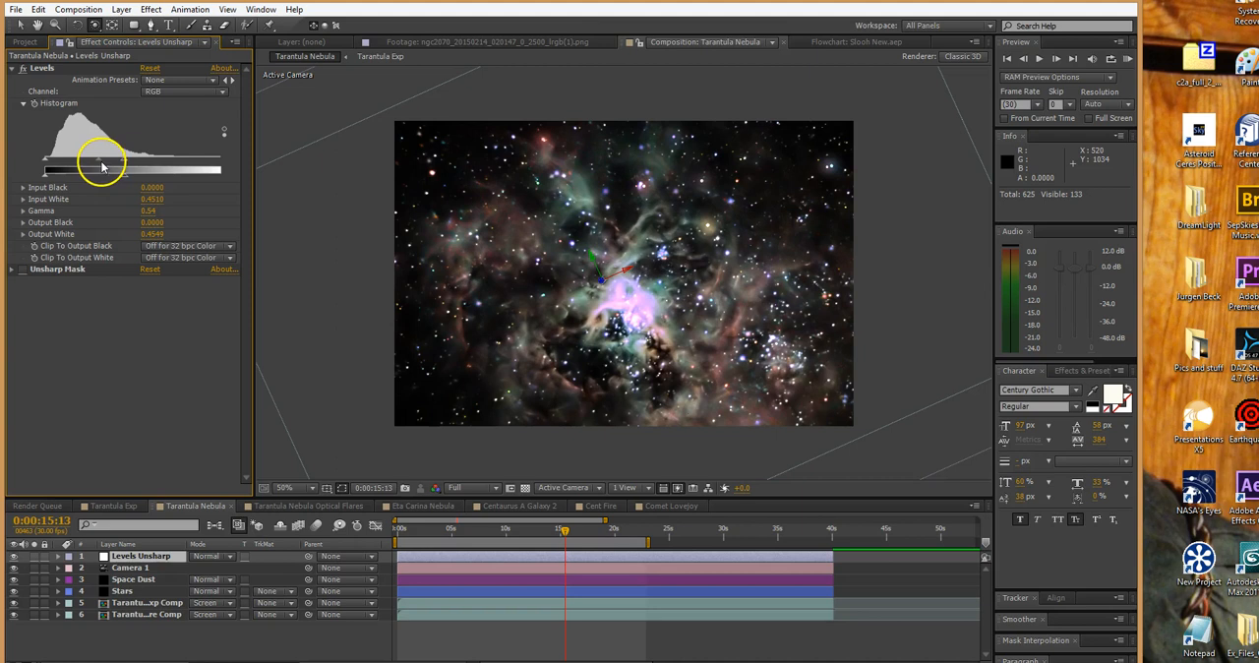
pyautogui.click(12, 71)
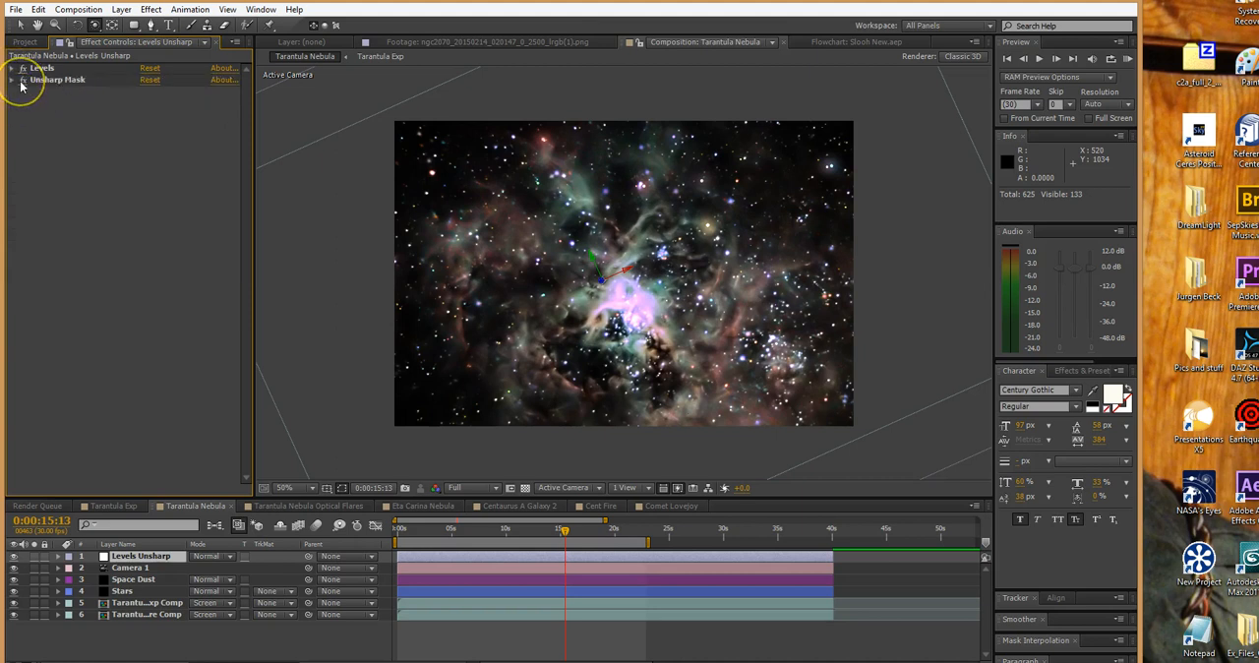
pyautogui.click(22, 81)
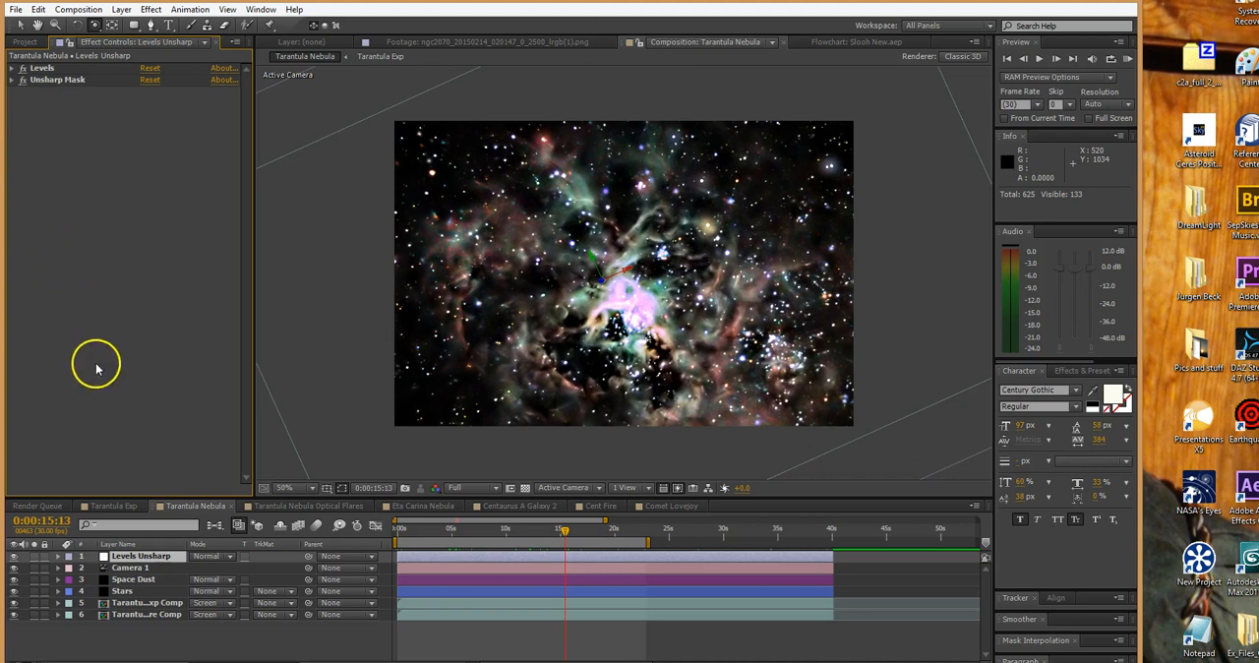
# Set the Unsharp Mask radius on Levels Unsharp to 23.7 and collapse the effect
pyautogui.click(12, 80)
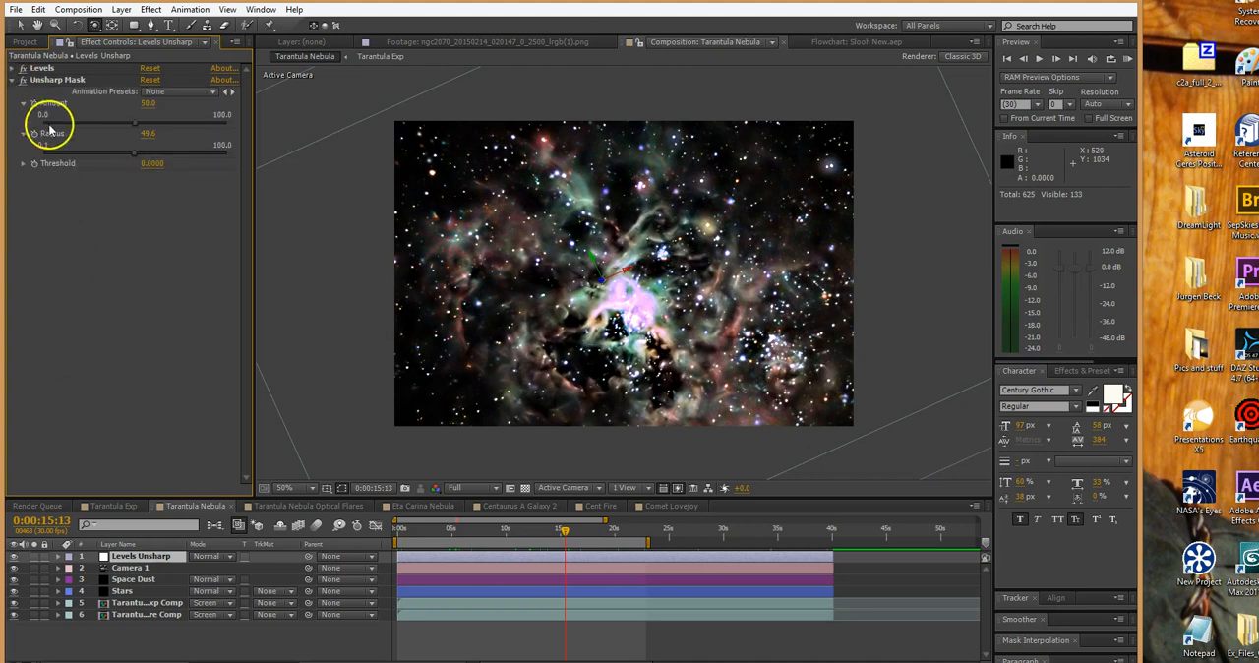
pyautogui.click(87, 157)
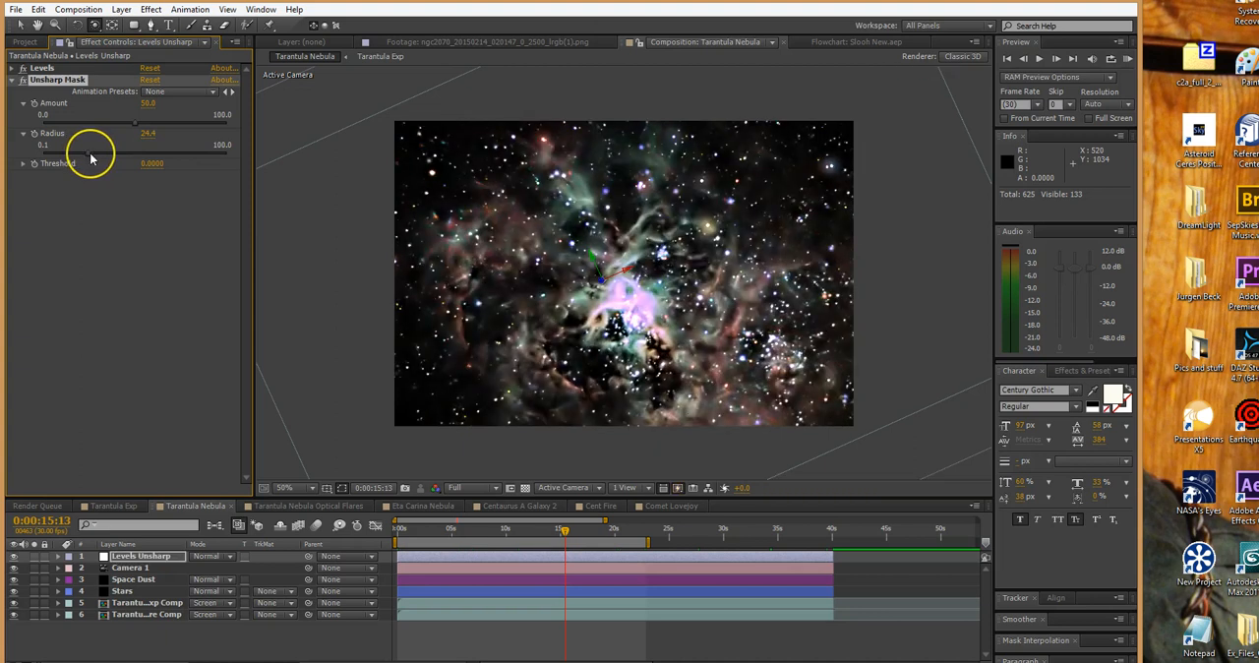
pyautogui.click(87, 158)
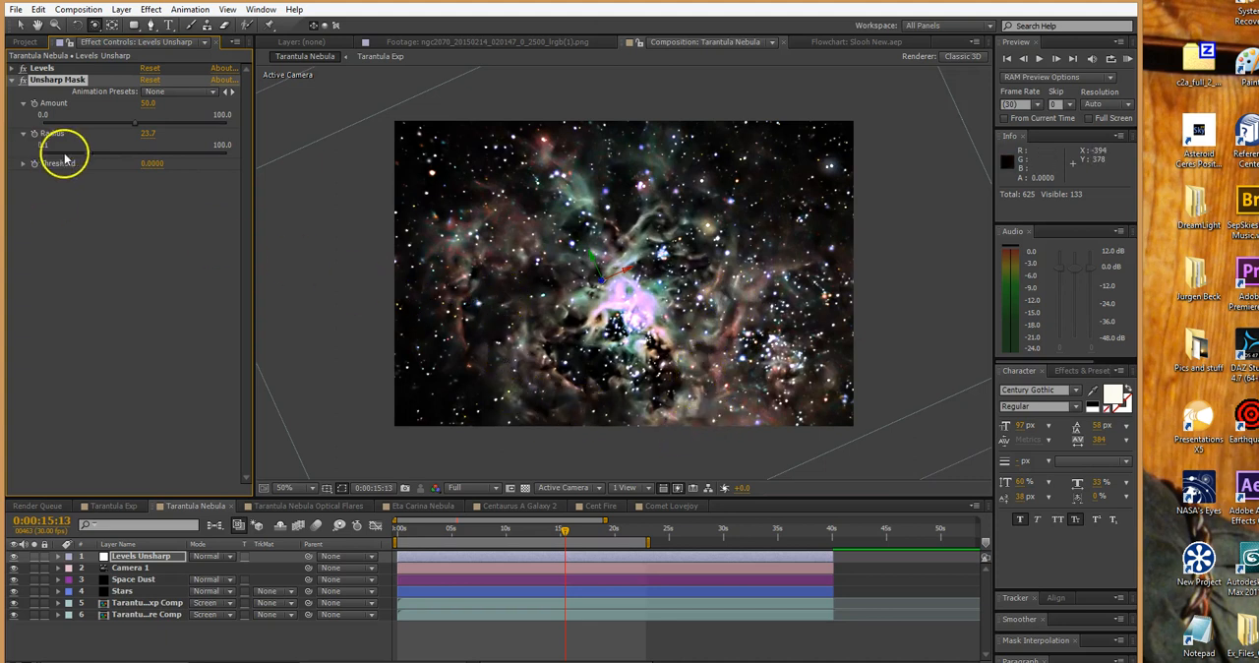
pyautogui.click(13, 81)
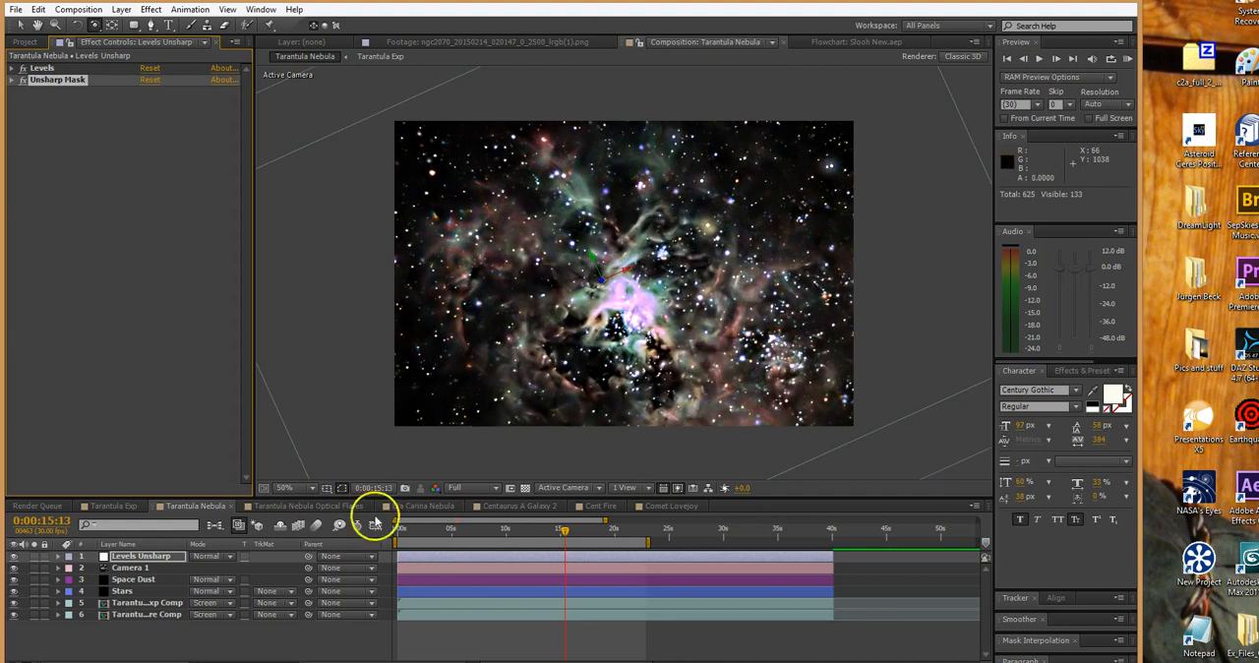
# Open the Tarantula Nebula Optical Flares composition and select the Tarantula Nebula_3.avi layer at 0:00:05:05 to show its effects
pyautogui.click(311, 505)
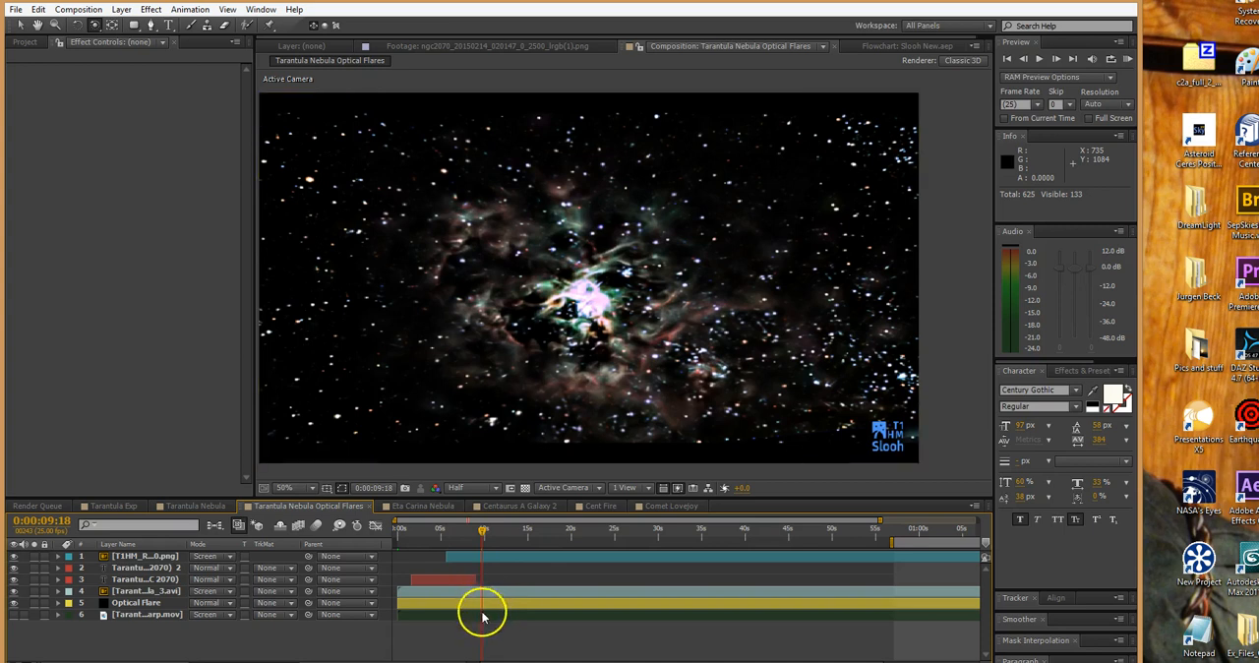
pyautogui.moveTo(415, 531); pyautogui.dragTo(443, 536)
pyautogui.click(458, 594)
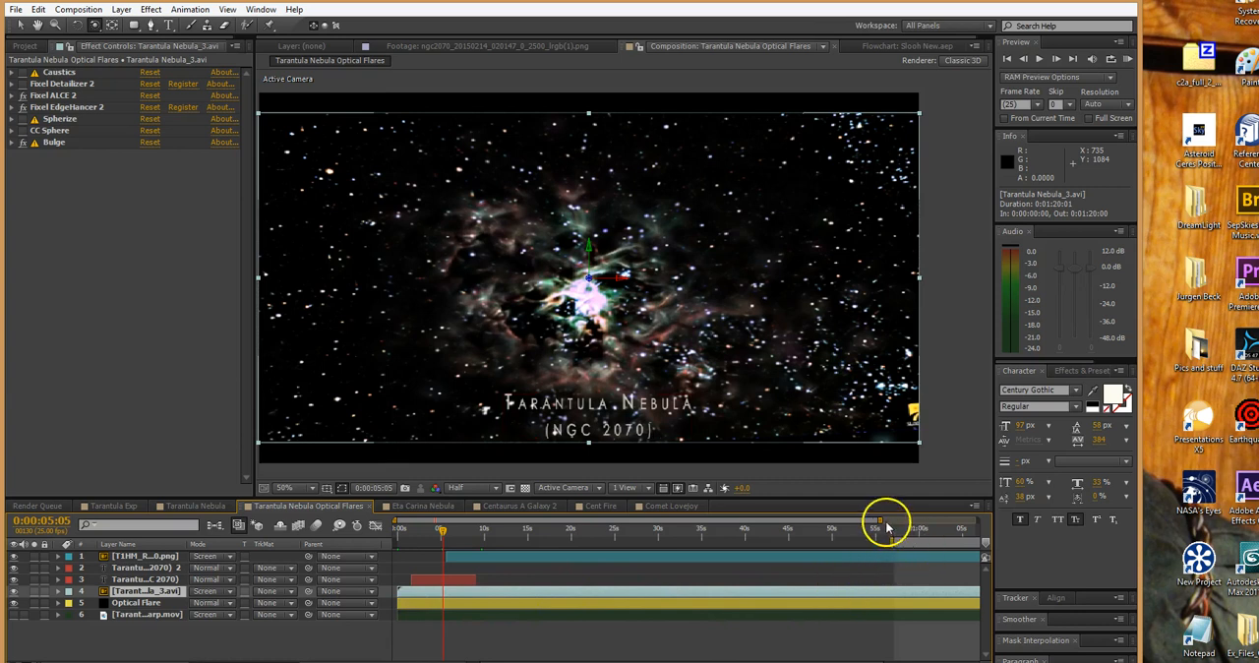
# Extend the visible time range to 0:01:20:00 and preview the closing title at 0:01:15:08 and 0:01:10:24
pyautogui.moveTo(881, 522); pyautogui.dragTo(996, 522)
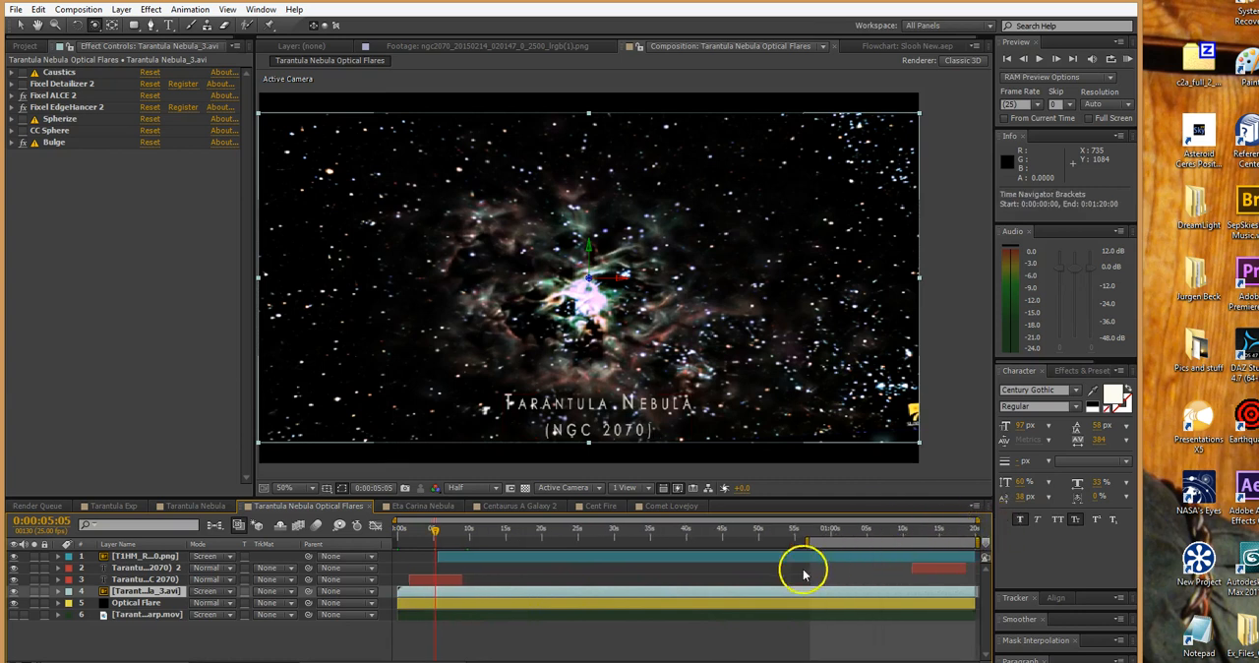
pyautogui.click(942, 532)
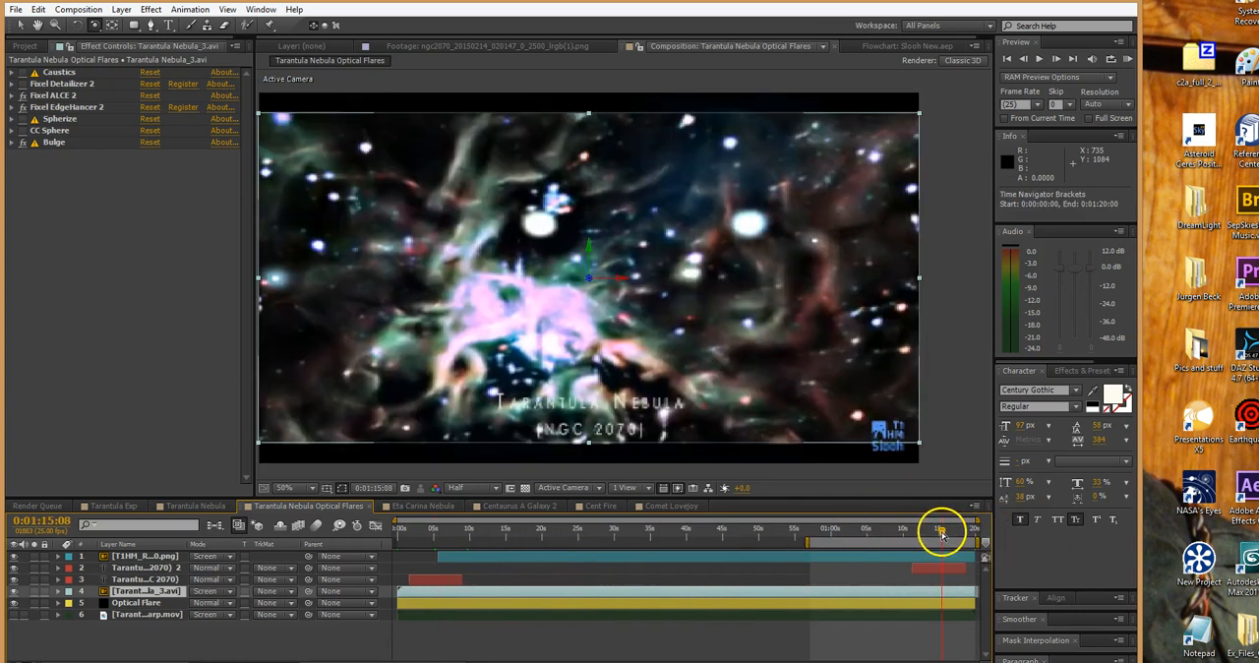
pyautogui.click(910, 532)
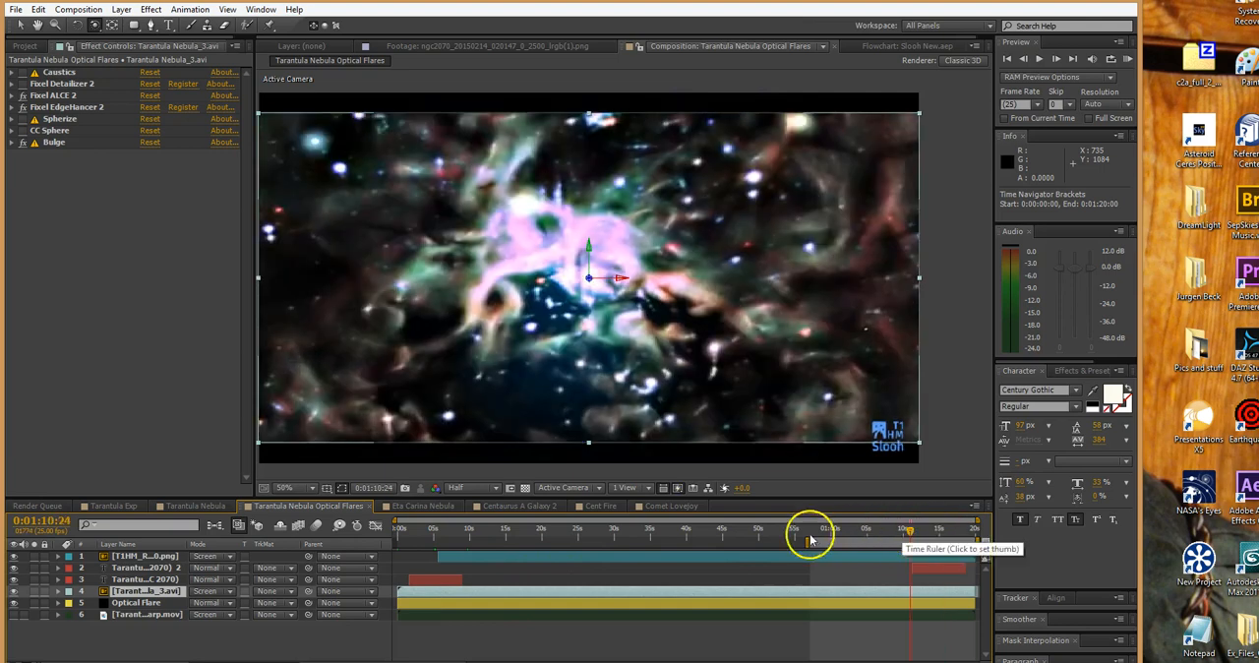
# Extend the work area start back to 0:00:00:00 and select the T1HM_RH_160.png logo layer
pyautogui.click(454, 531)
pyautogui.moveTo(454, 539); pyautogui.dragTo(398, 546)
pyautogui.click(499, 556)
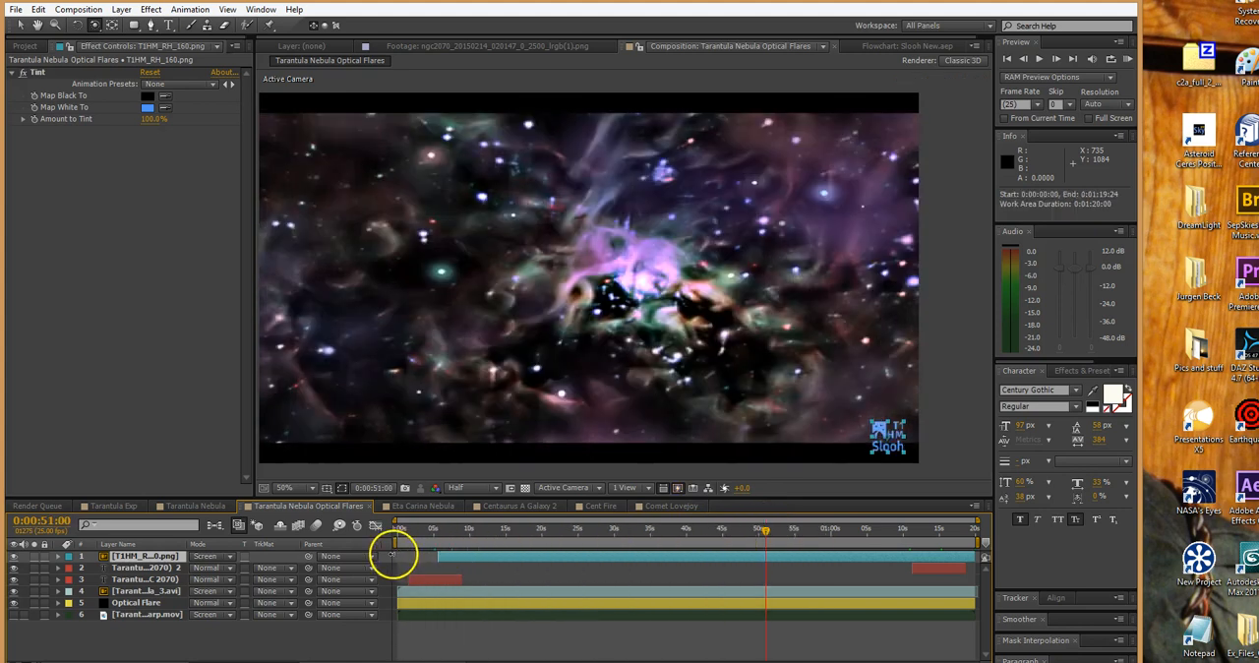
# Step back through the composition from 0:00:24:23 to 0:00:06:07 to review the flare, logo and opening title
pyautogui.click(578, 533)
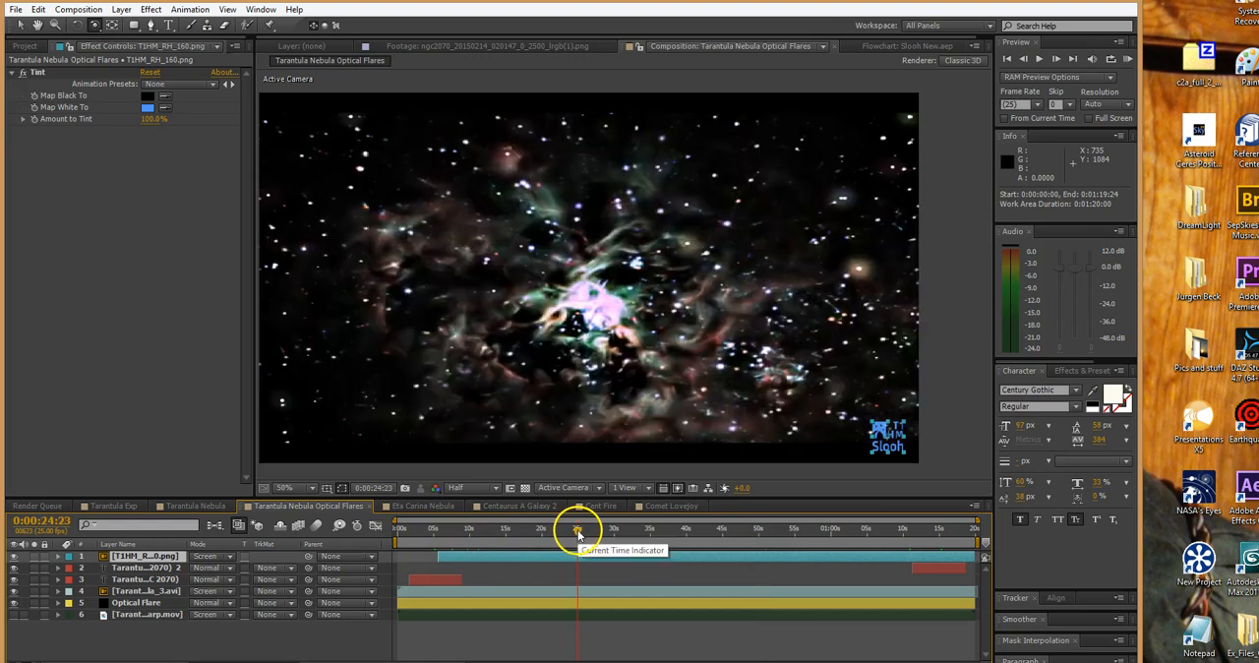
pyautogui.click(543, 532)
pyautogui.click(506, 530)
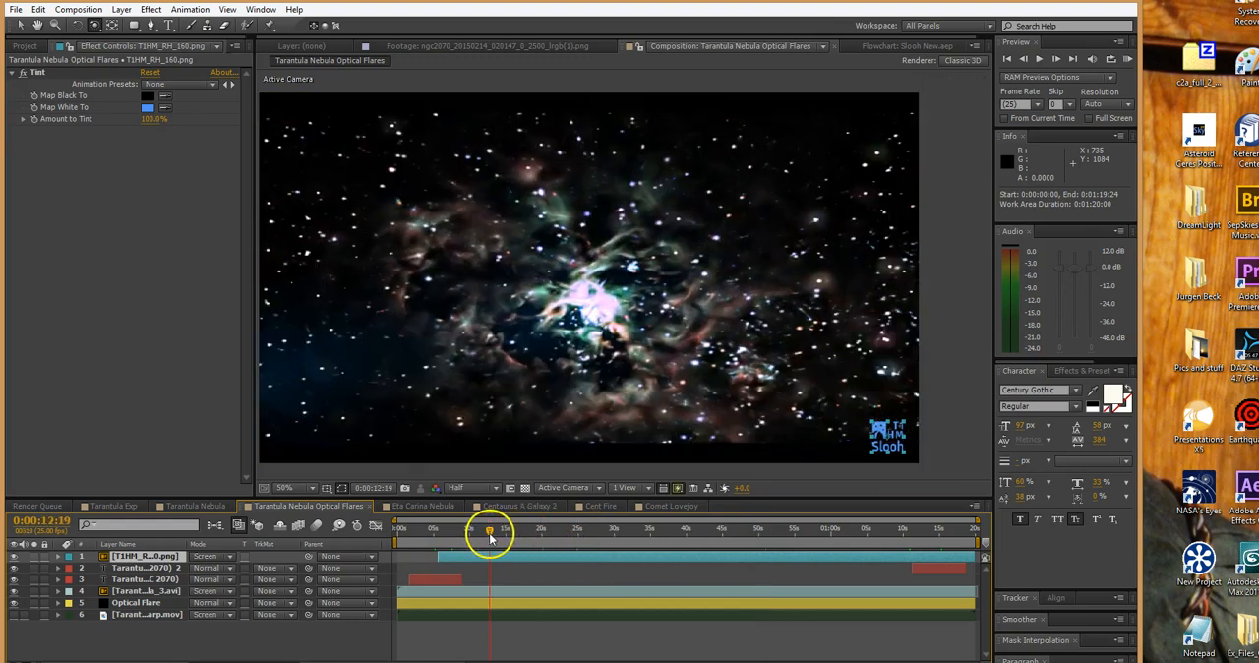
pyautogui.click(489, 530)
pyautogui.click(443, 532)
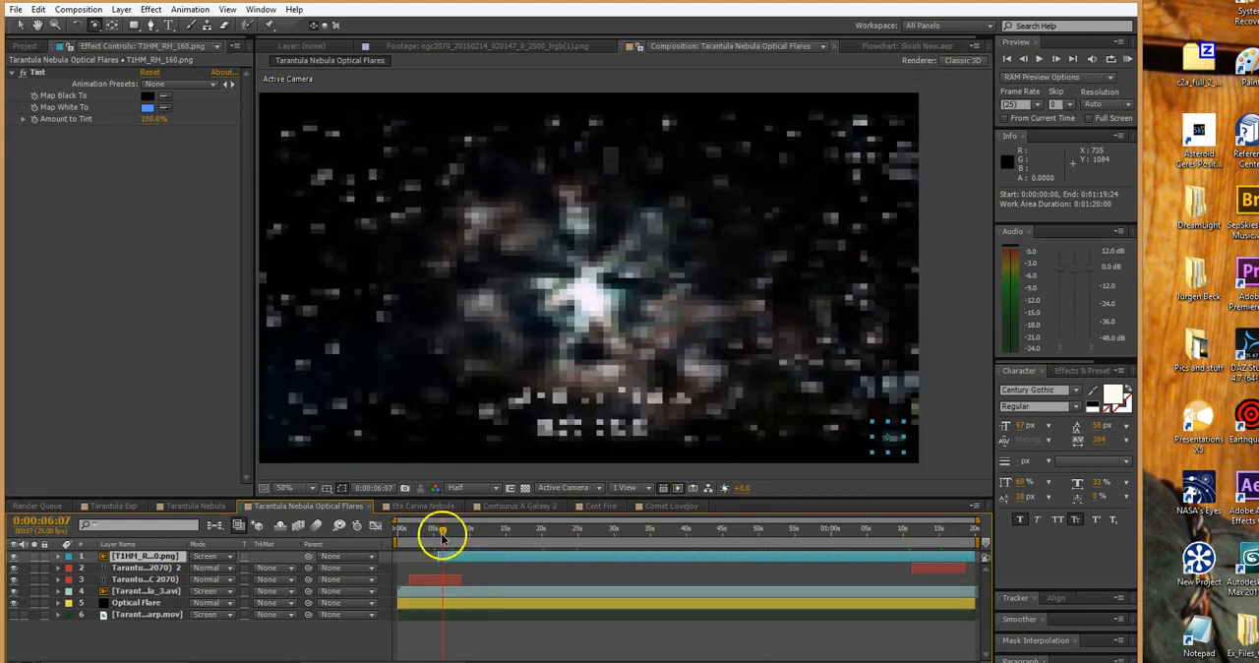
# Select the Tarantula Nebula unsharp.mov layer and scrub forward to 0:00:18:09 to review the flare over the nebula
pyautogui.click(474, 614)
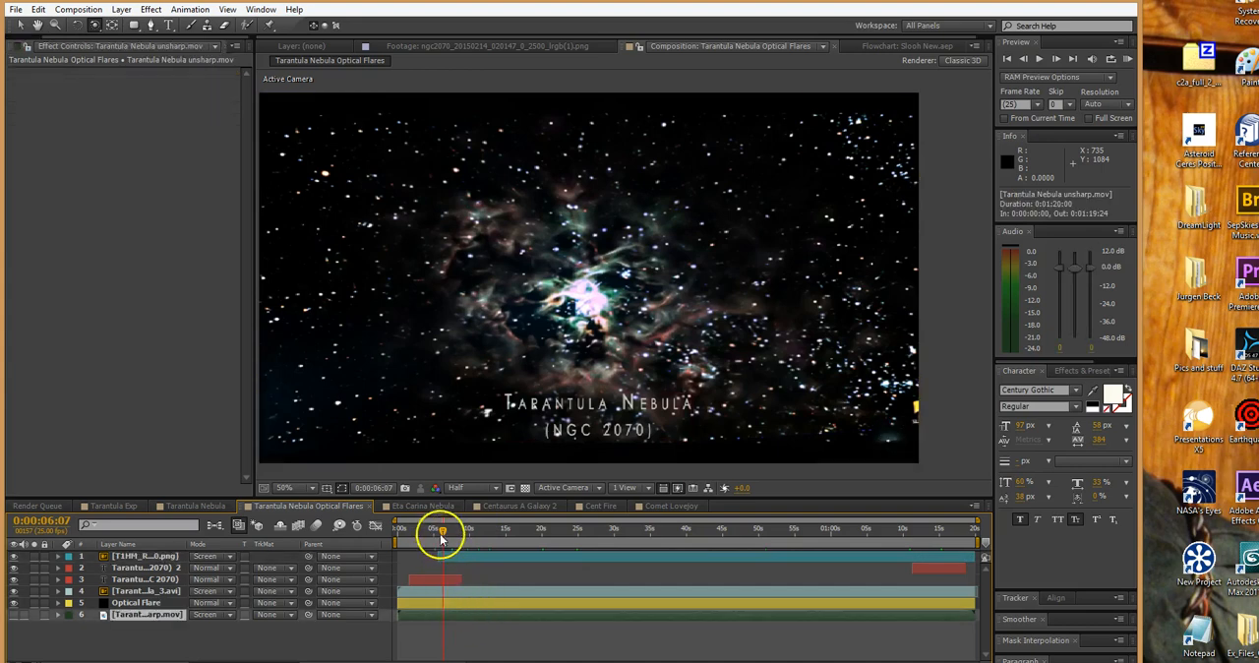
pyautogui.moveTo(448, 534); pyautogui.dragTo(483, 531)
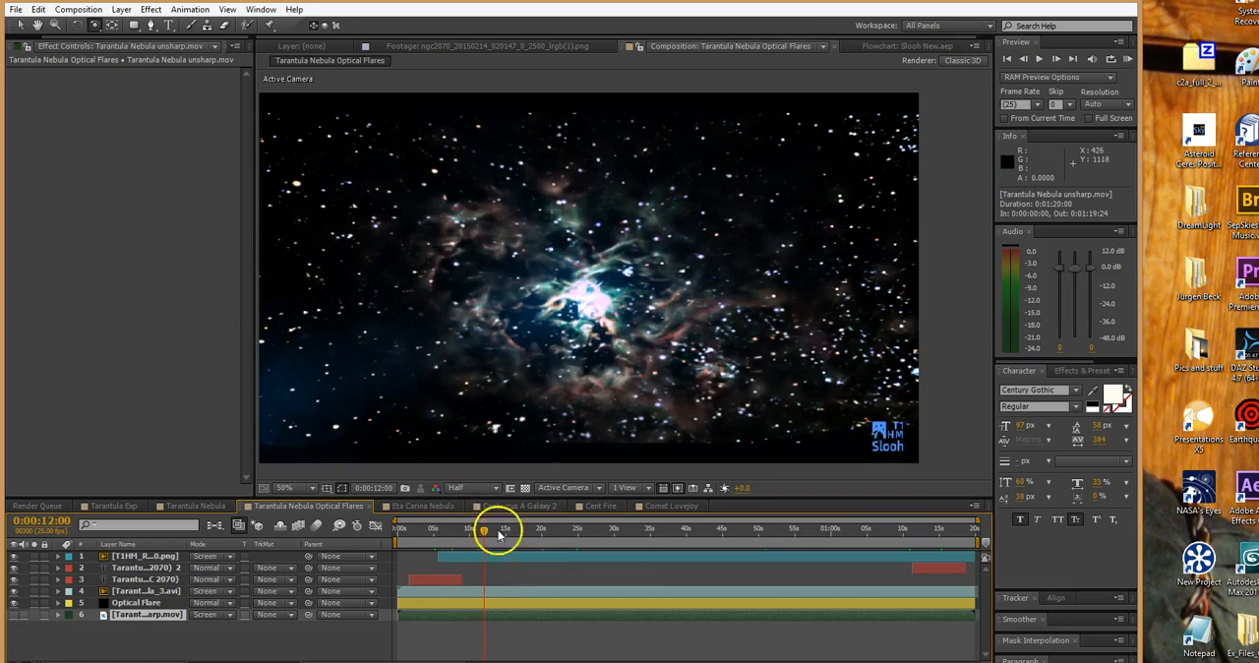
pyautogui.moveTo(531, 527)
pyautogui.mouseDown()
pyautogui.moveTo(570, 534)
pyautogui.moveTo(534, 531)
pyautogui.mouseUp()
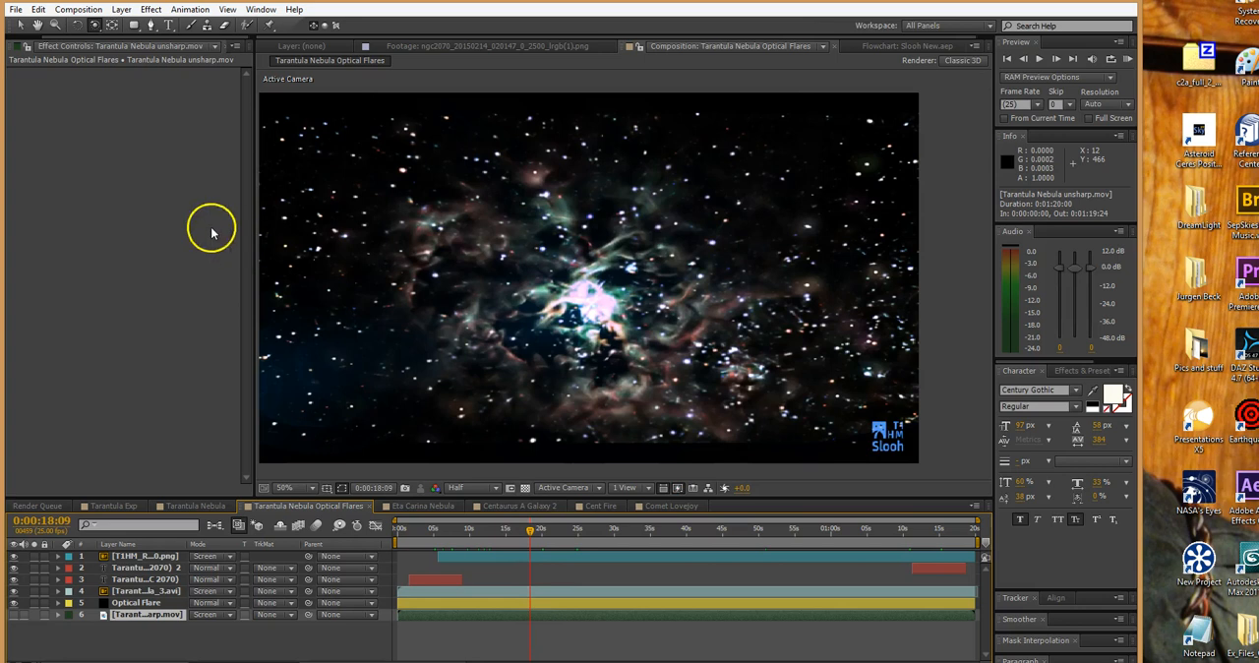
# Select the Optical Flare layer to display its Optical Flares effect settings
pyautogui.click(118, 46)
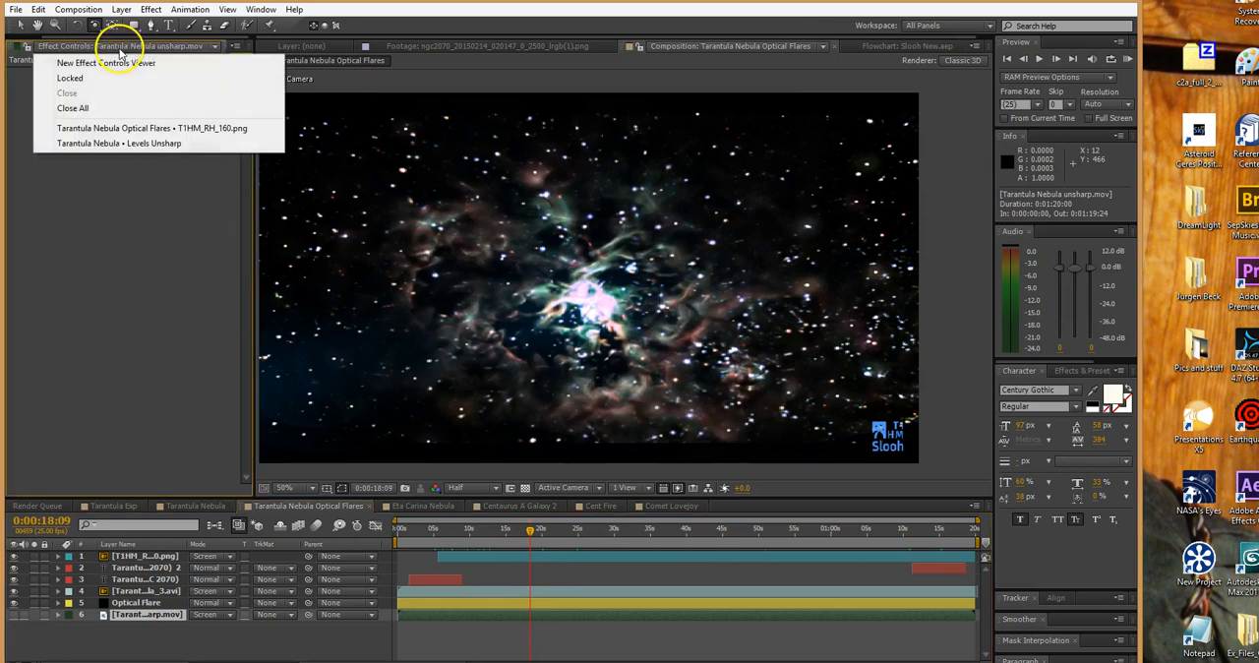
pyautogui.click(64, 75)
pyautogui.click(455, 613)
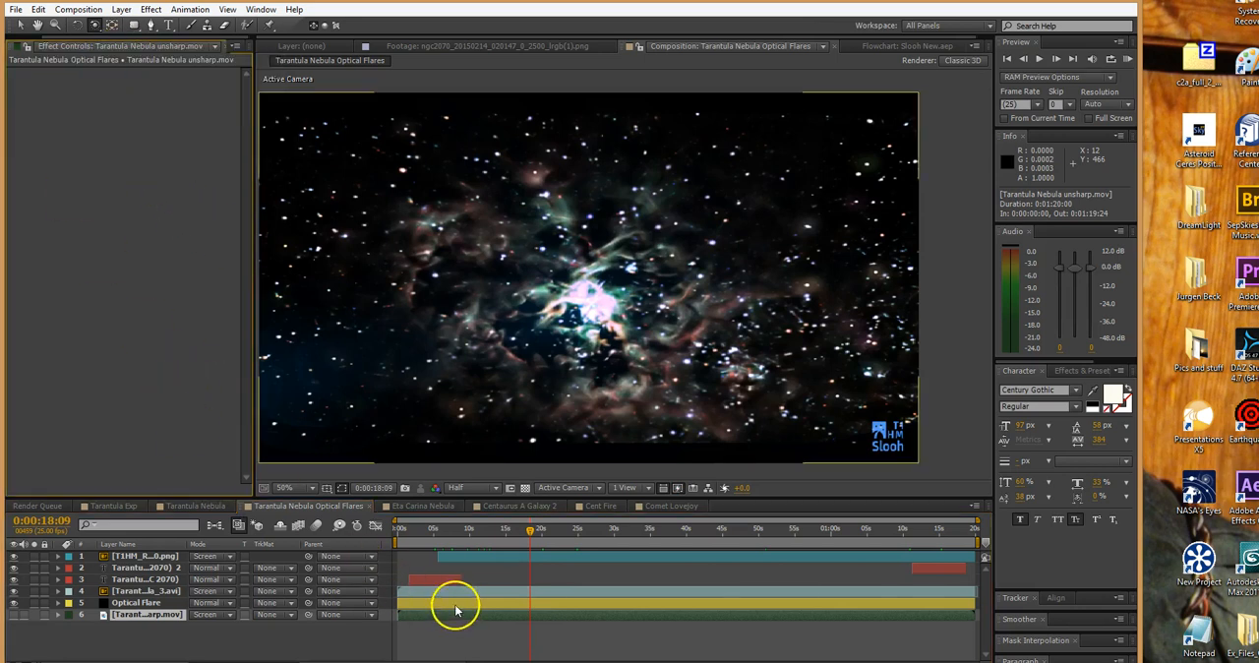
pyautogui.click(457, 602)
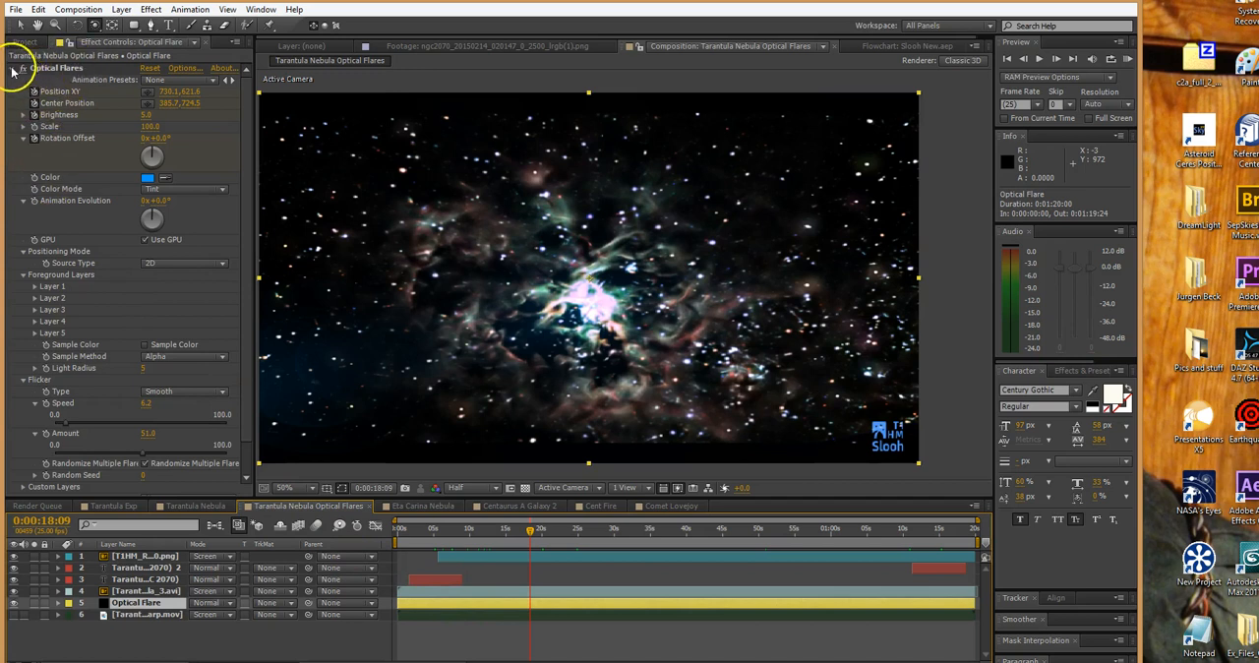
# Examine the Optical Flares settings down to Flicker and Render Mode, moving the current time to 0:00:21:10
pyautogui.scroll(-1, 246, 131)
pyautogui.scroll(-2, 246, 131)
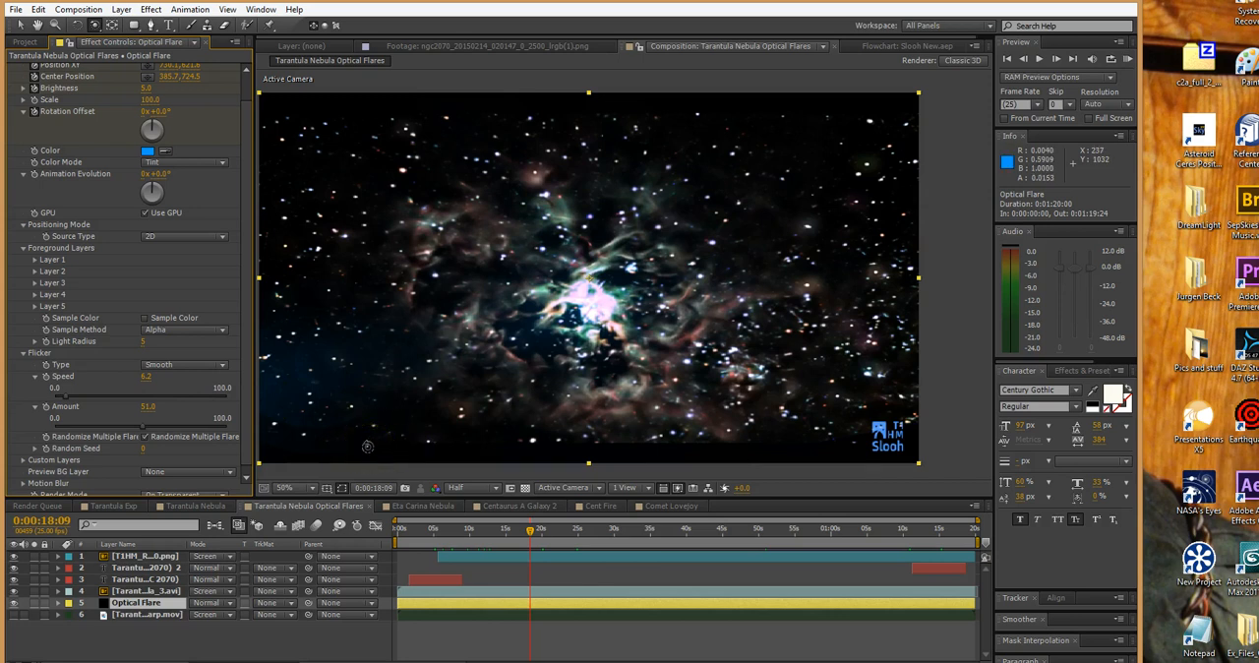
pyautogui.moveTo(531, 529); pyautogui.dragTo(553, 528)
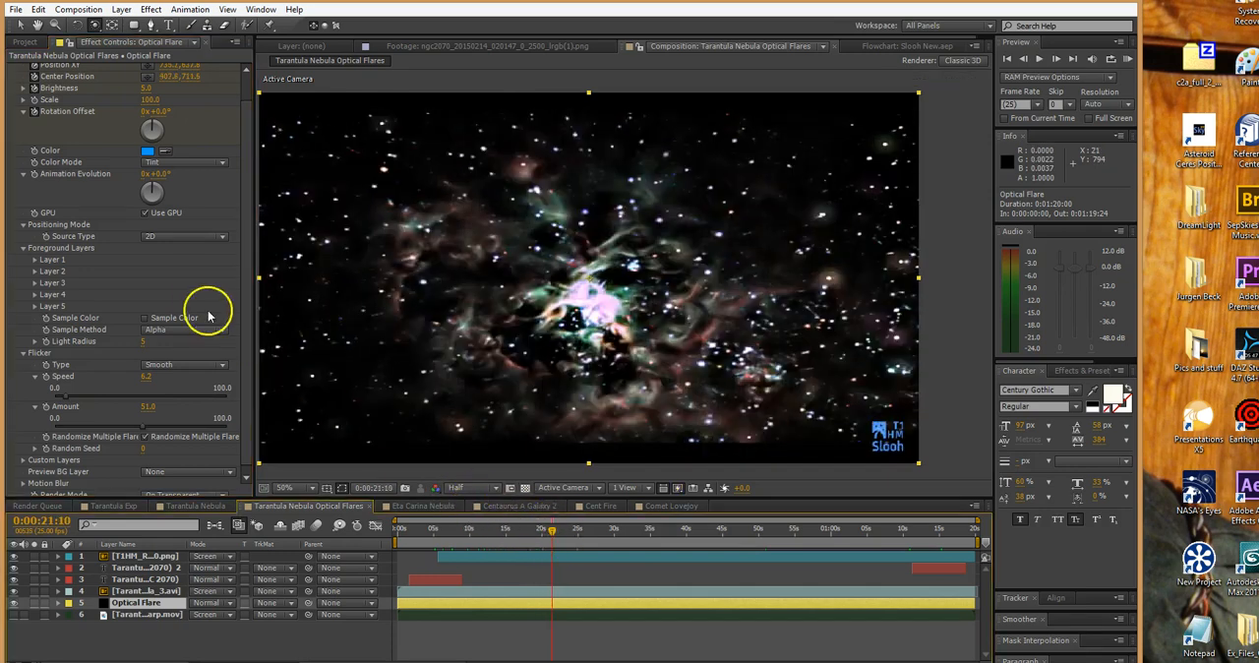
pyautogui.scroll(-1, 245, 385)
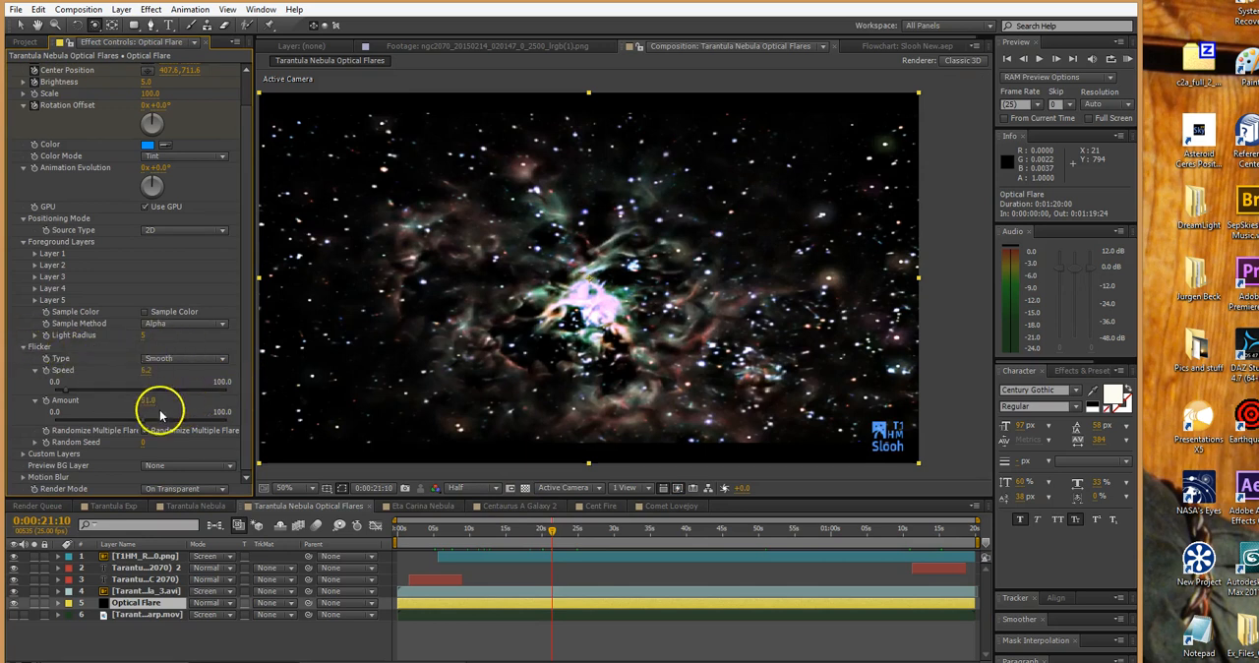
# Scrub forward through the composition to 0:01:17:11 to review the flare's changing brightness and the closing title
pyautogui.moveTo(485, 533); pyautogui.dragTo(671, 536)
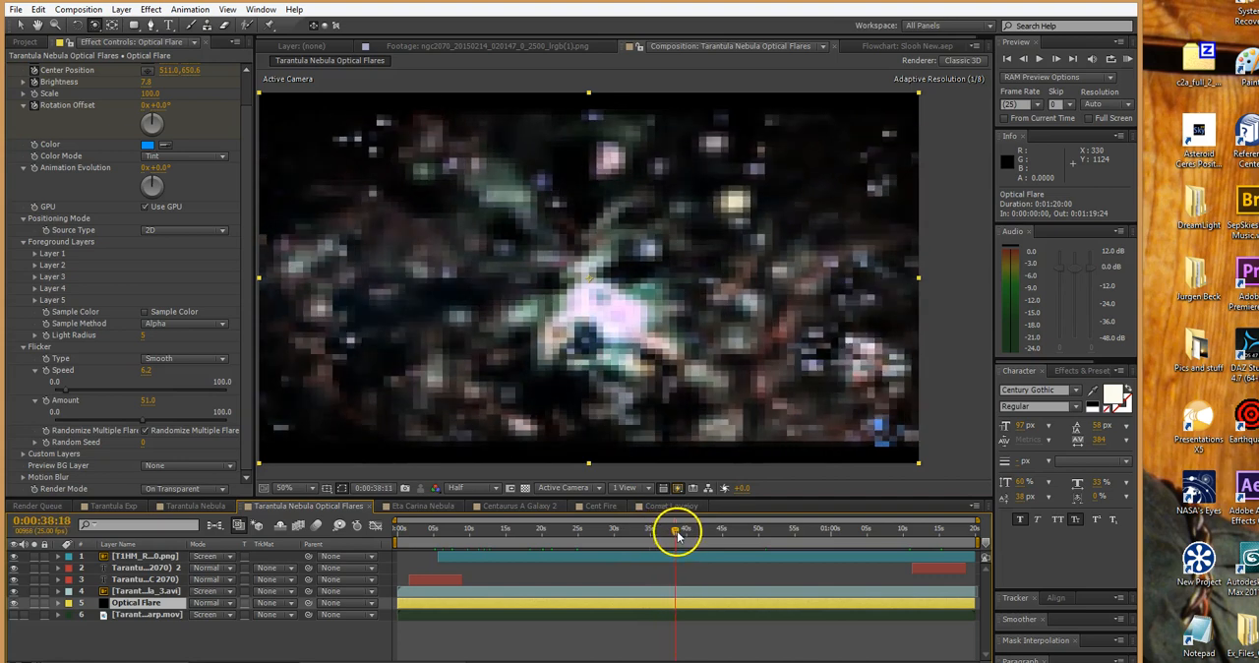
pyautogui.moveTo(695, 533); pyautogui.dragTo(747, 539)
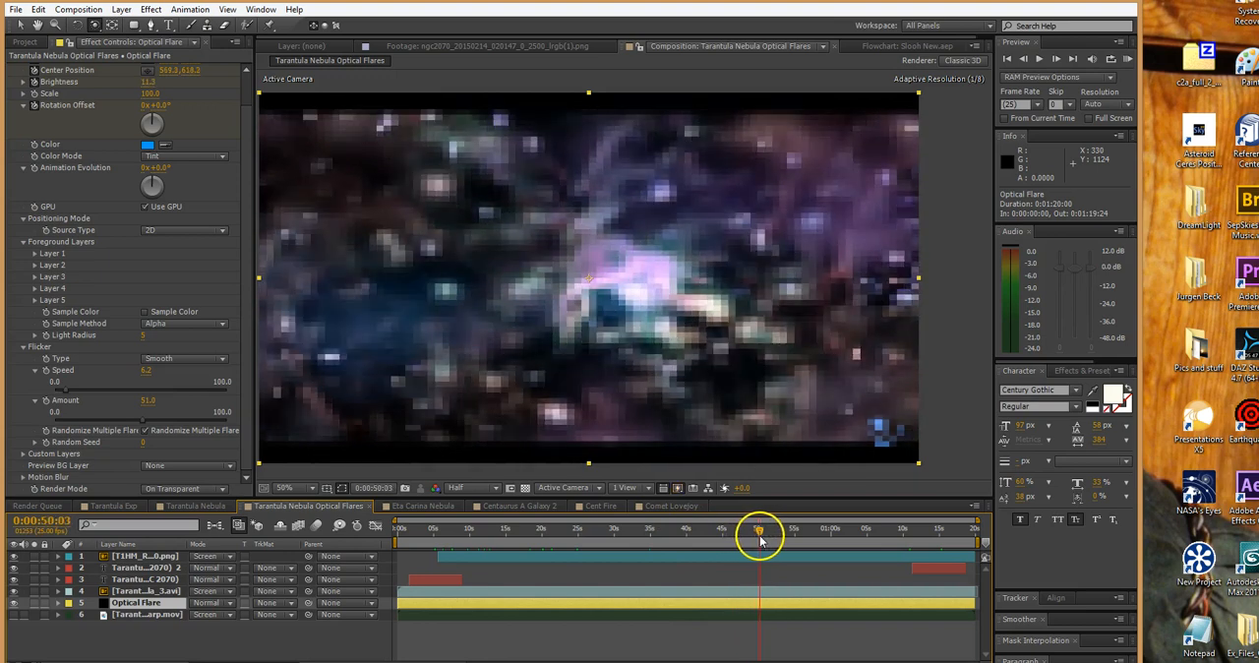
pyautogui.moveTo(772, 544)
pyautogui.mouseDown()
pyautogui.moveTo(693, 529)
pyautogui.moveTo(783, 534)
pyautogui.mouseUp()
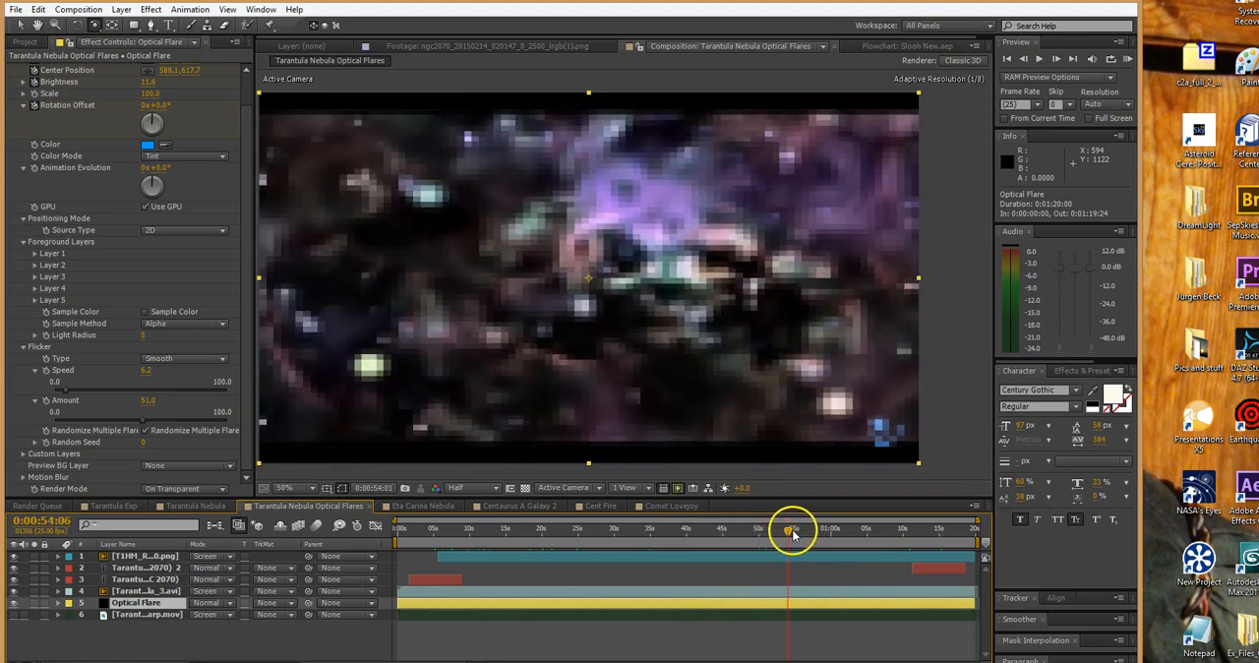
pyautogui.moveTo(812, 532); pyautogui.dragTo(809, 526)
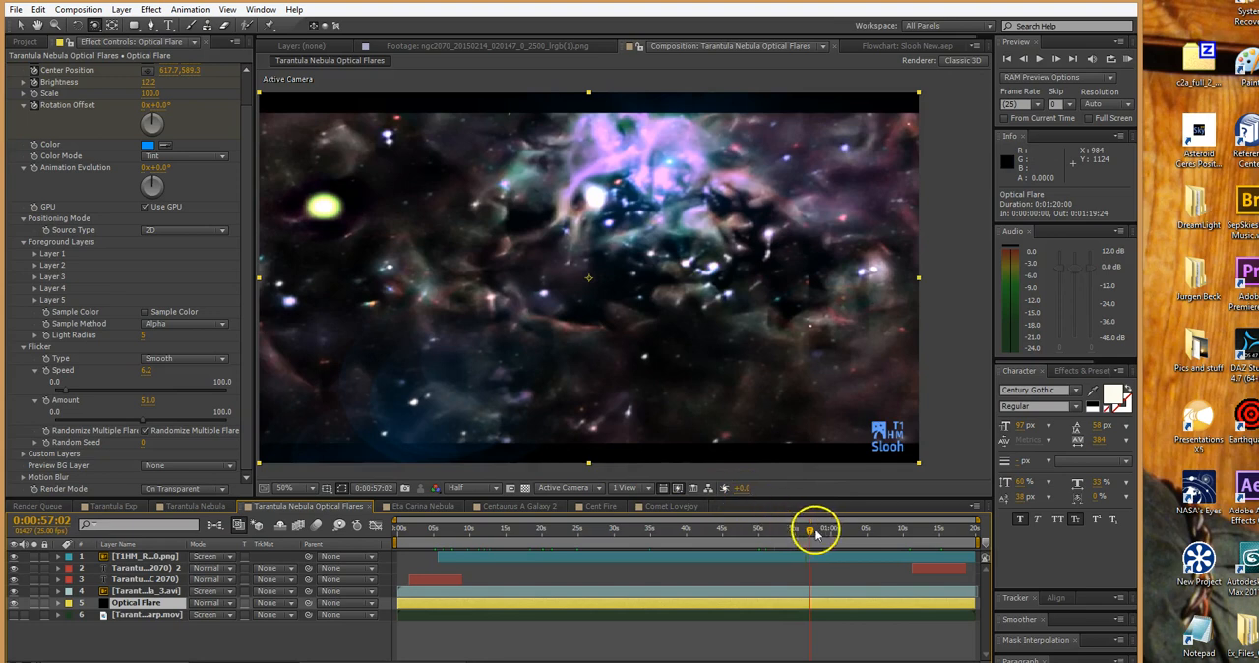
pyautogui.moveTo(818, 534); pyautogui.dragTo(956, 531)
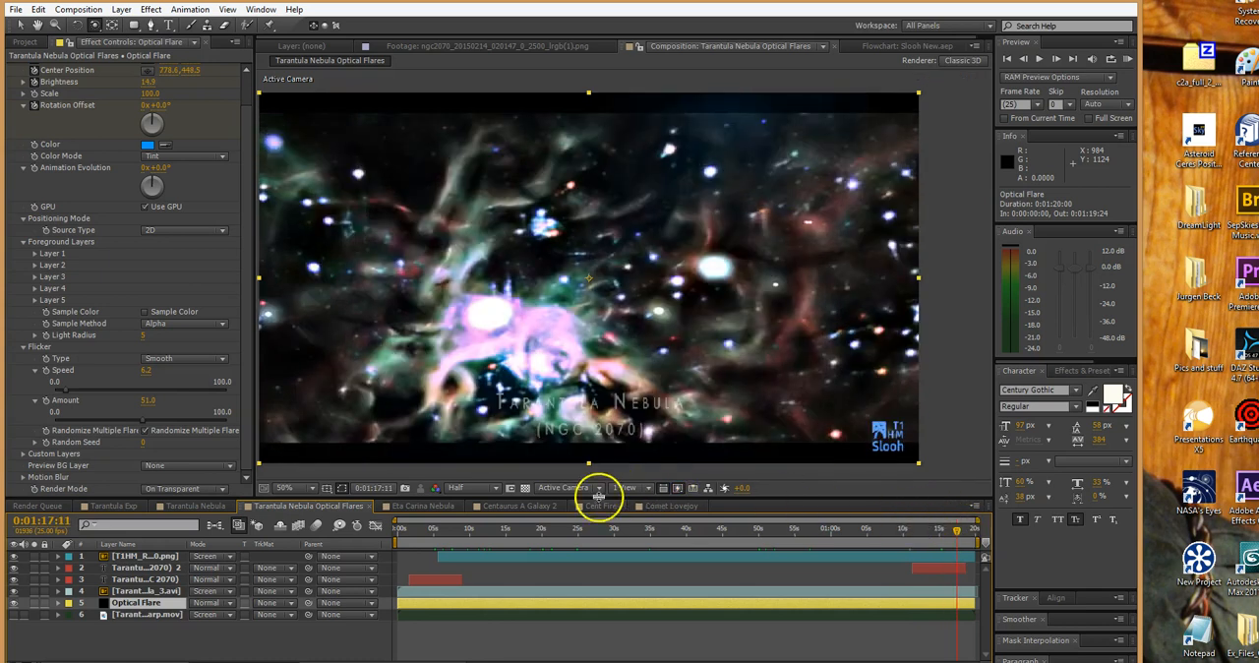
# Scrub back to 0:00:08:05 and on to 0:00:09:13 to review the nebula, logo and opening title
pyautogui.moveTo(959, 532); pyautogui.dragTo(692, 532)
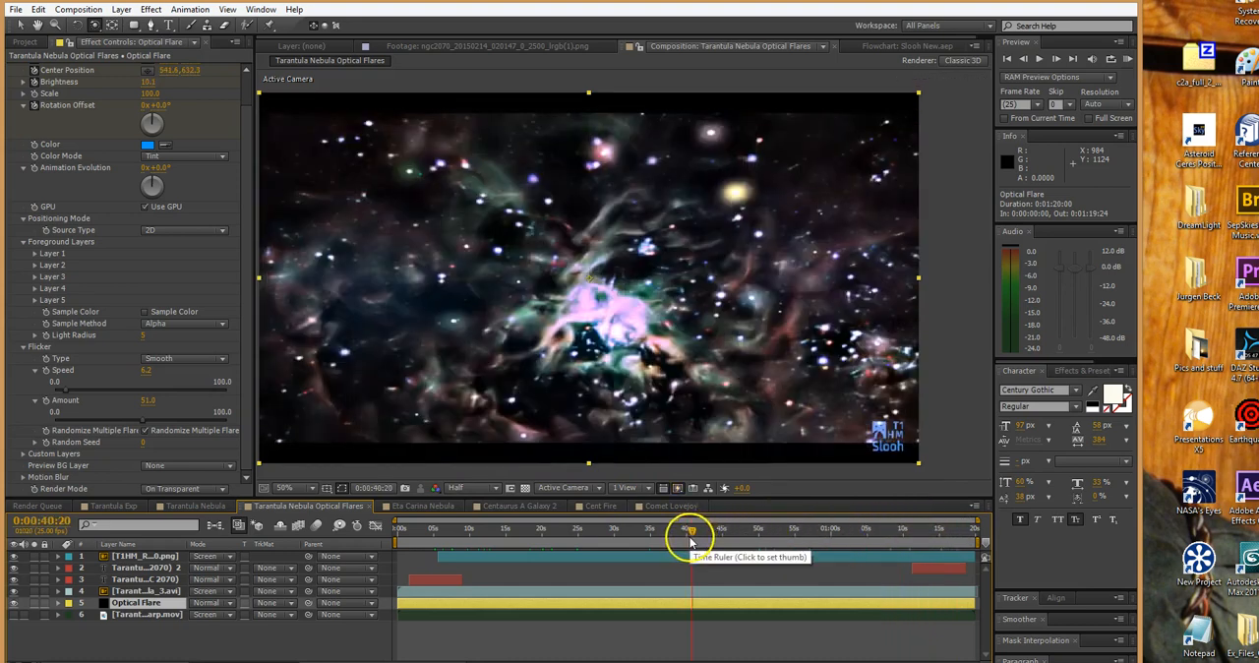
pyautogui.moveTo(691, 531); pyautogui.dragTo(448, 553)
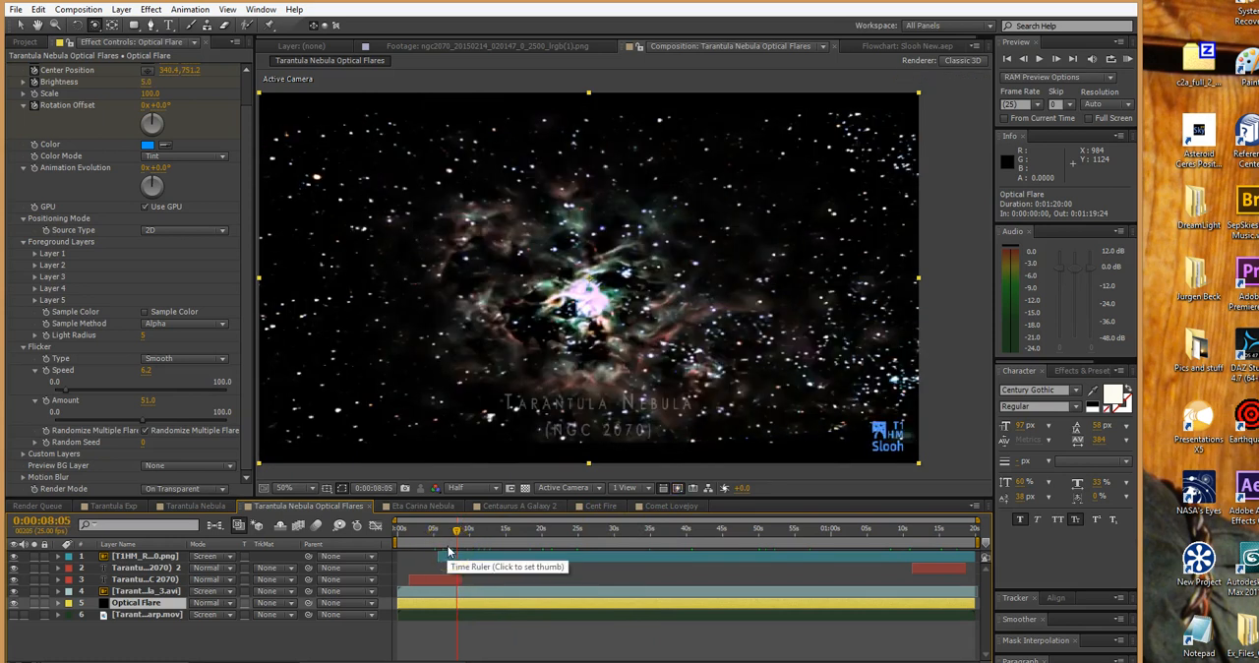
pyautogui.click(459, 537)
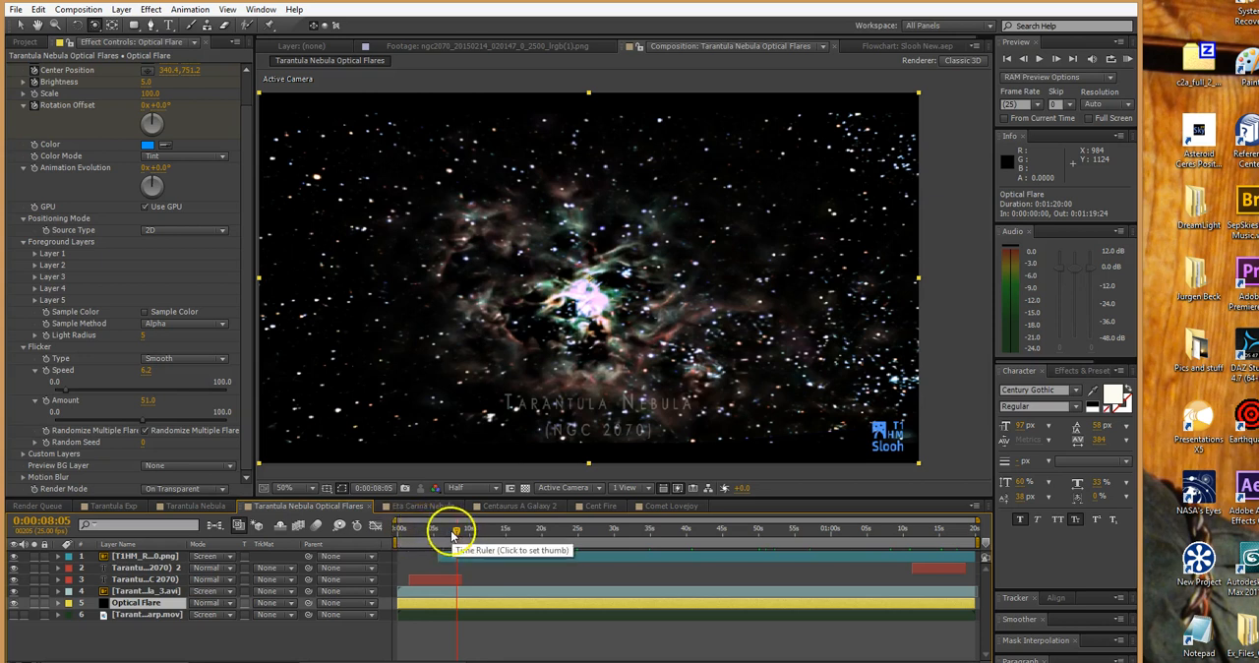
pyautogui.moveTo(457, 532); pyautogui.dragTo(477, 532)
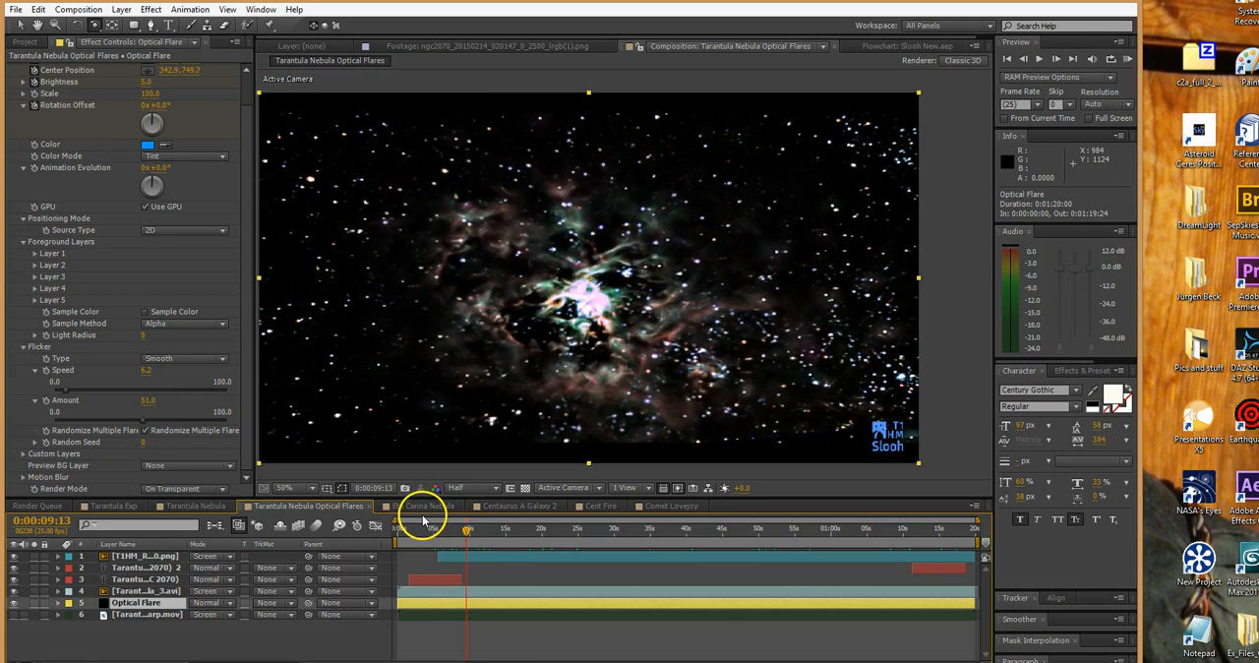
# Open the Eta Carina Nebula composition, move the current time to 0:00:18:12 and preview its work area
pyautogui.click(422, 507)
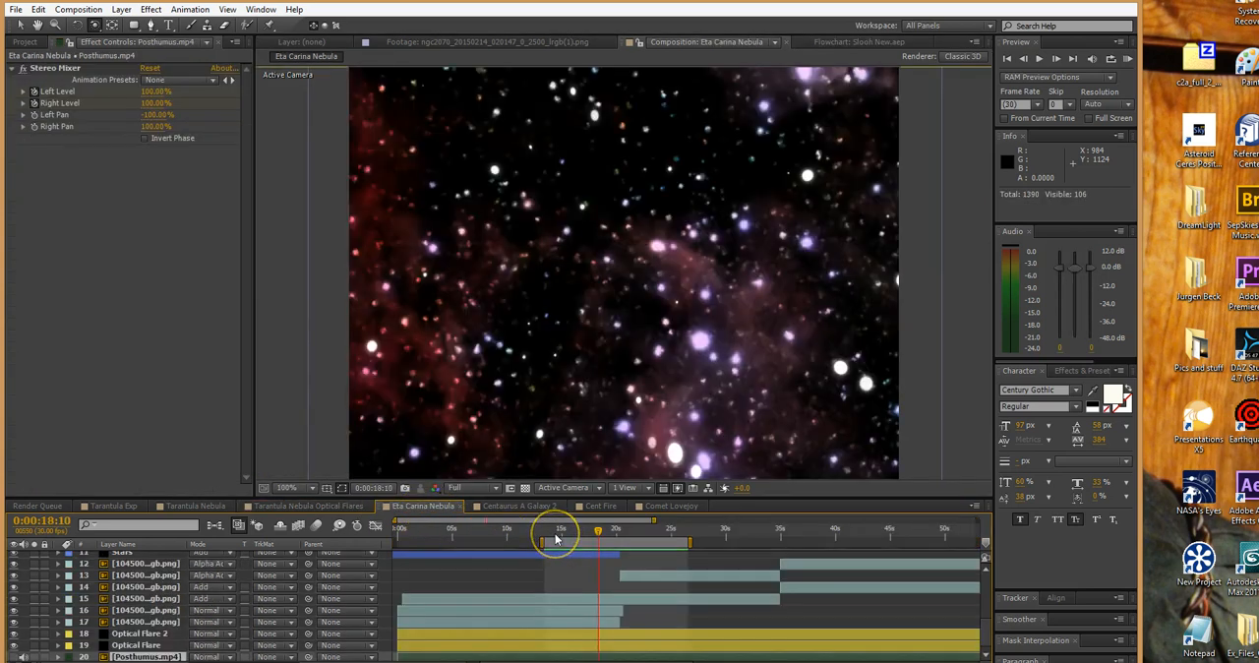
pyautogui.moveTo(598, 530); pyautogui.dragTo(602, 532)
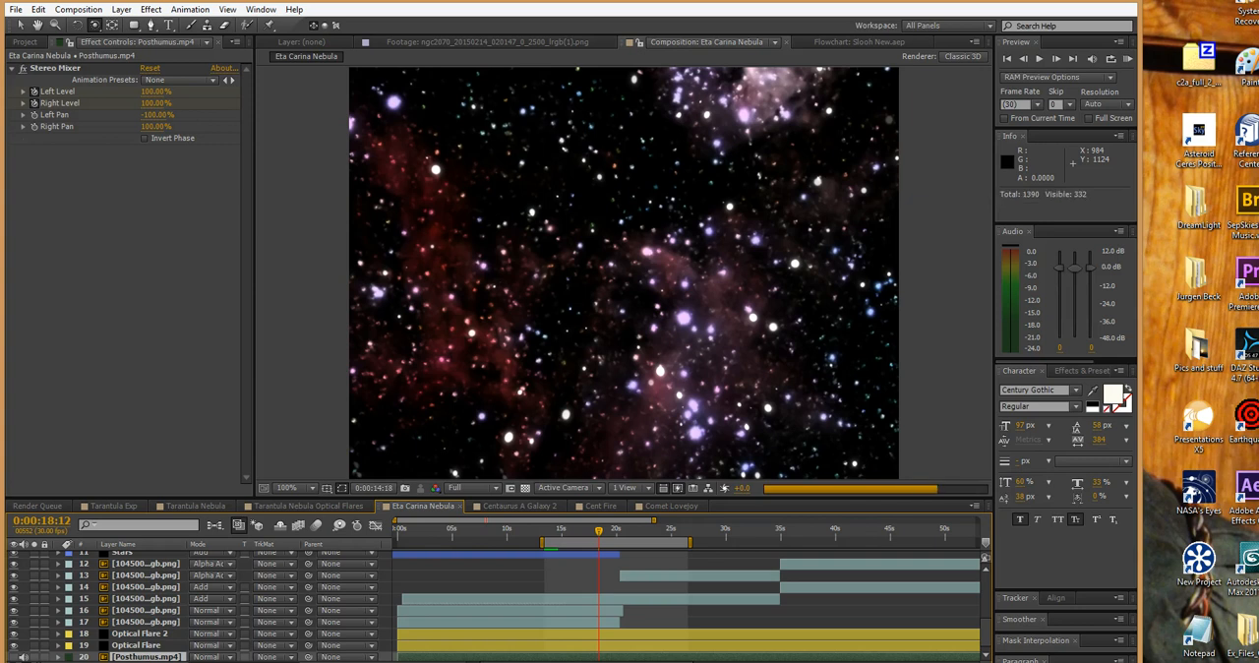
# Switch to the Centaurus A Galaxy video on YouTube in Chrome and move playback to 0:38
pyautogui.moveTo(285, 662)
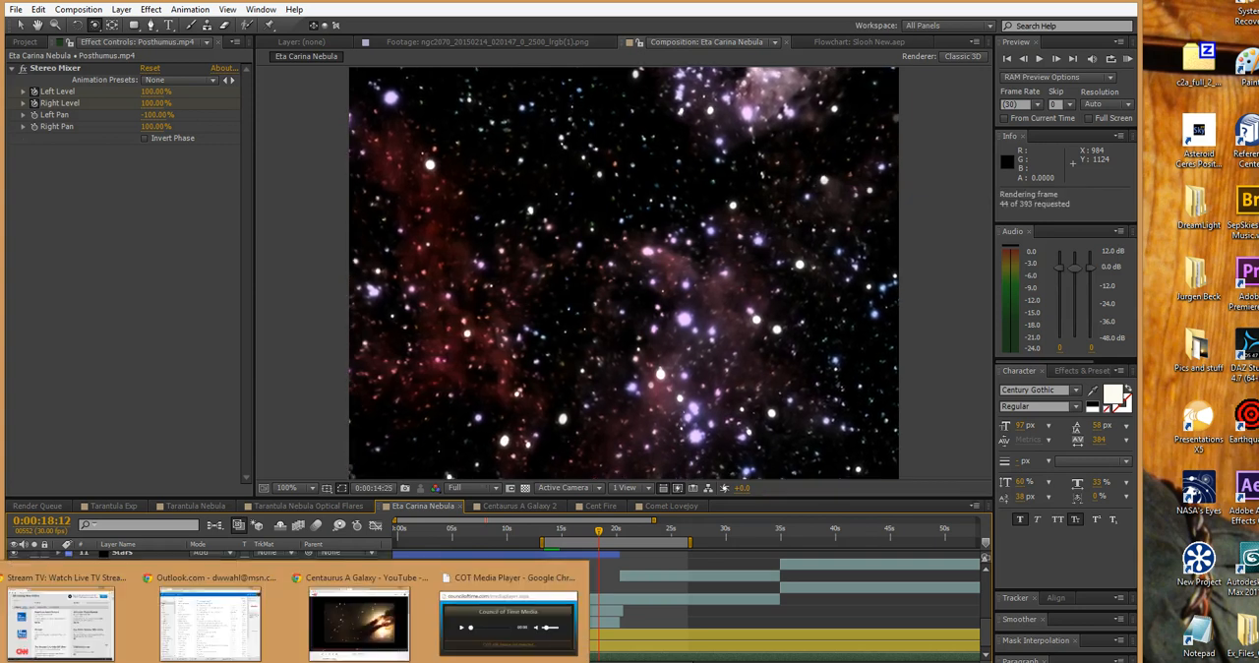
pyautogui.click(356, 615)
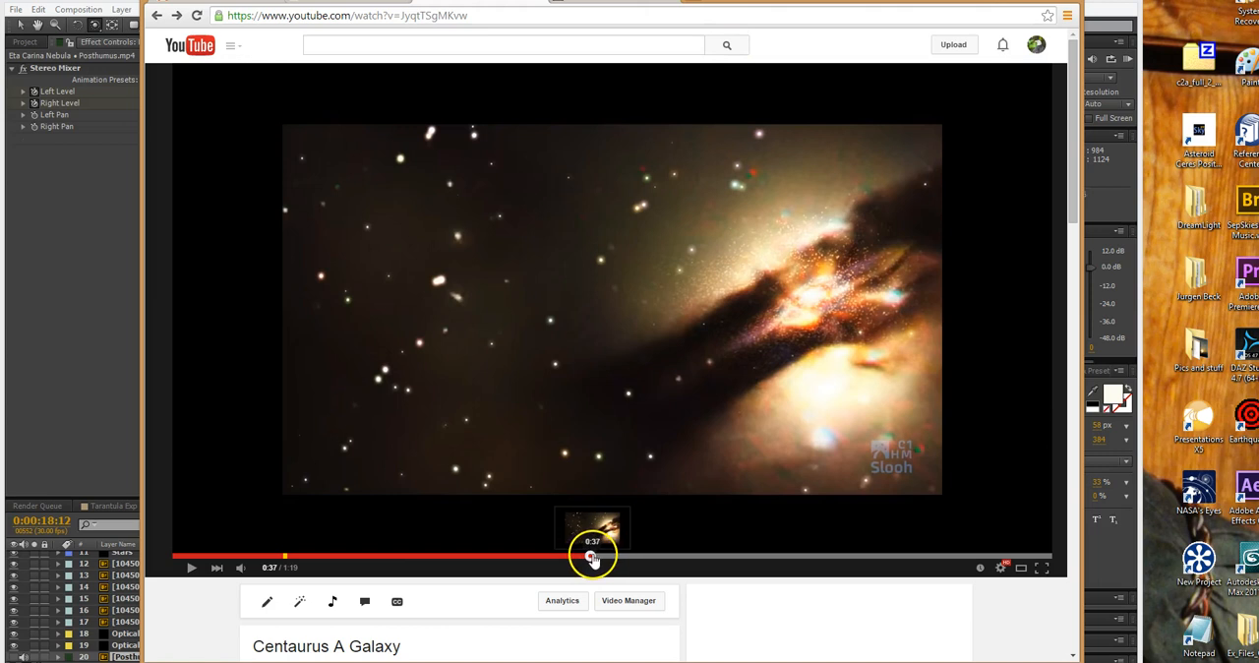
pyautogui.moveTo(591, 558); pyautogui.dragTo(596, 557)
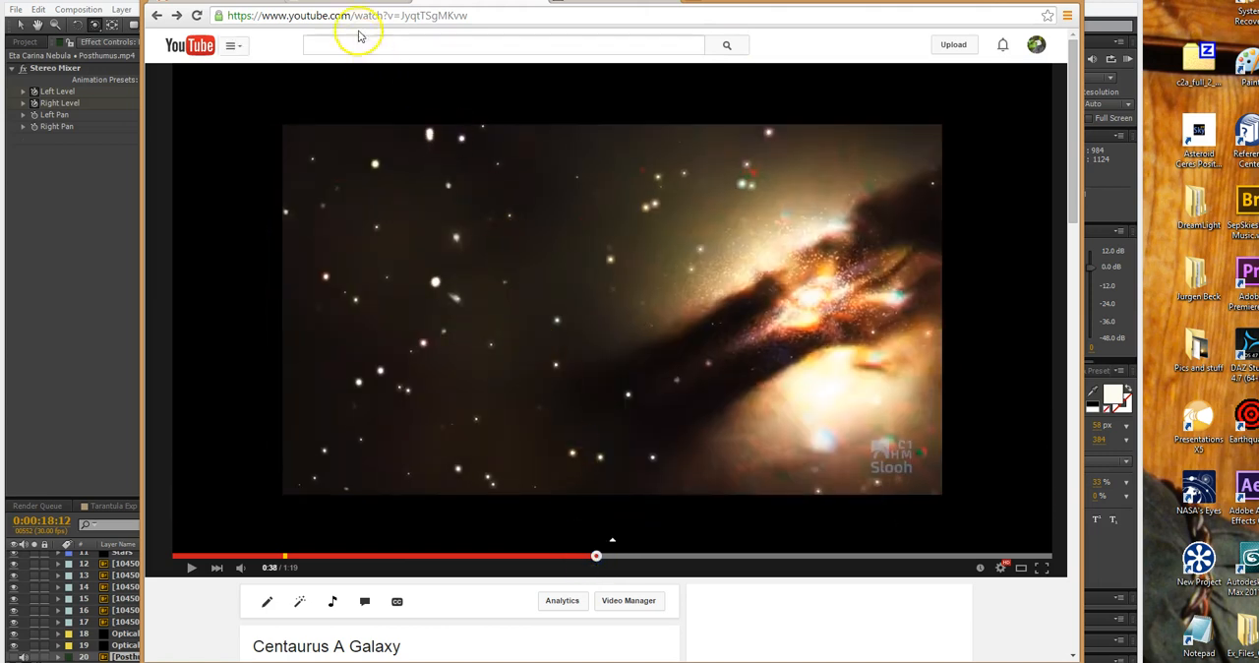
# Look through the Wikipedia article on Centaurus A, covering its introduction, Morphology and Supernova sections
pyautogui.click(349, 2)
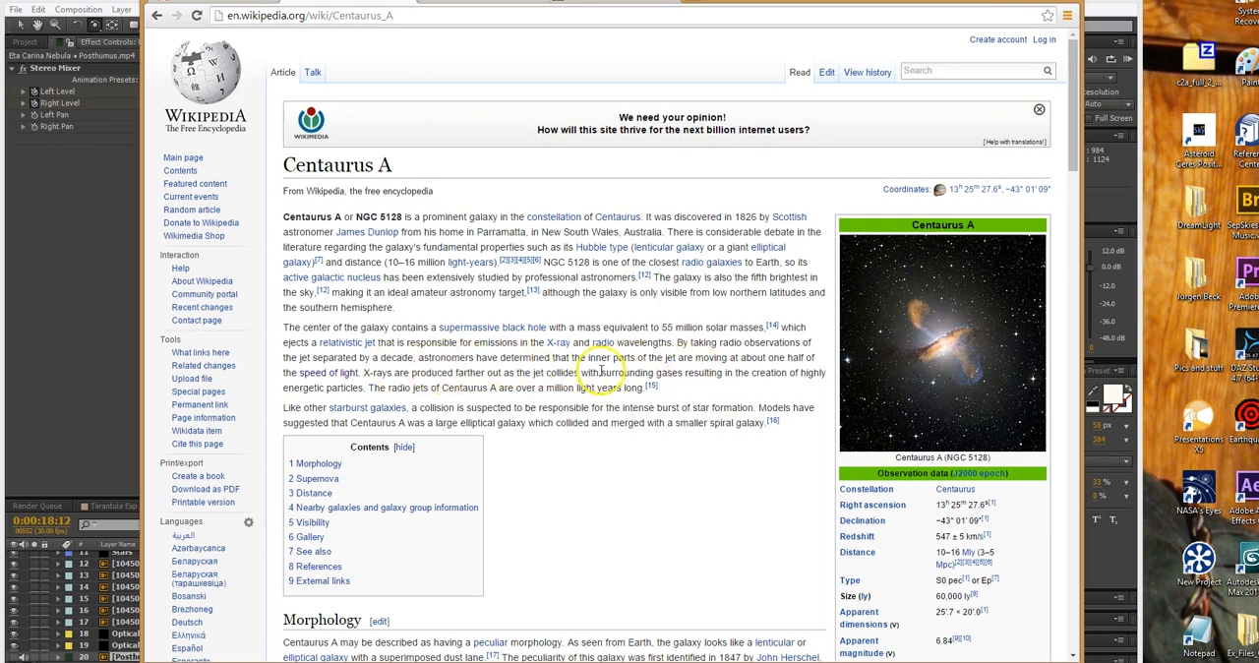
pyautogui.scroll(-3, 595, 370)
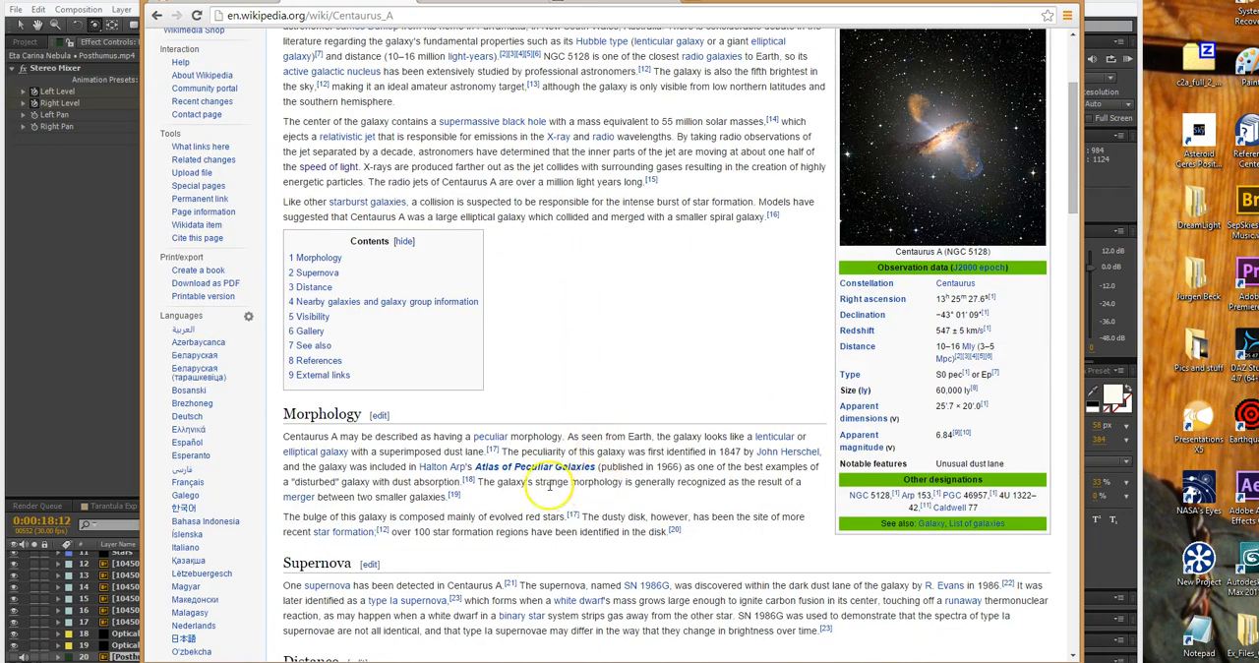
pyautogui.scroll(-1, 425, 500)
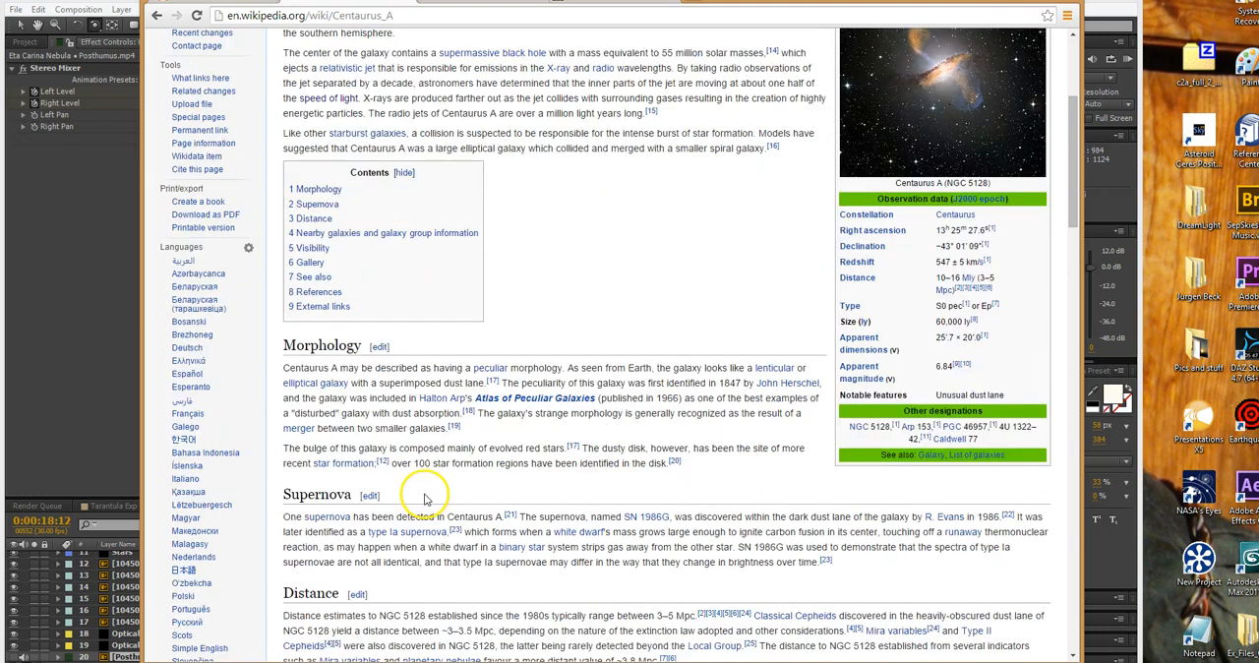
pyautogui.scroll(4, 425, 496)
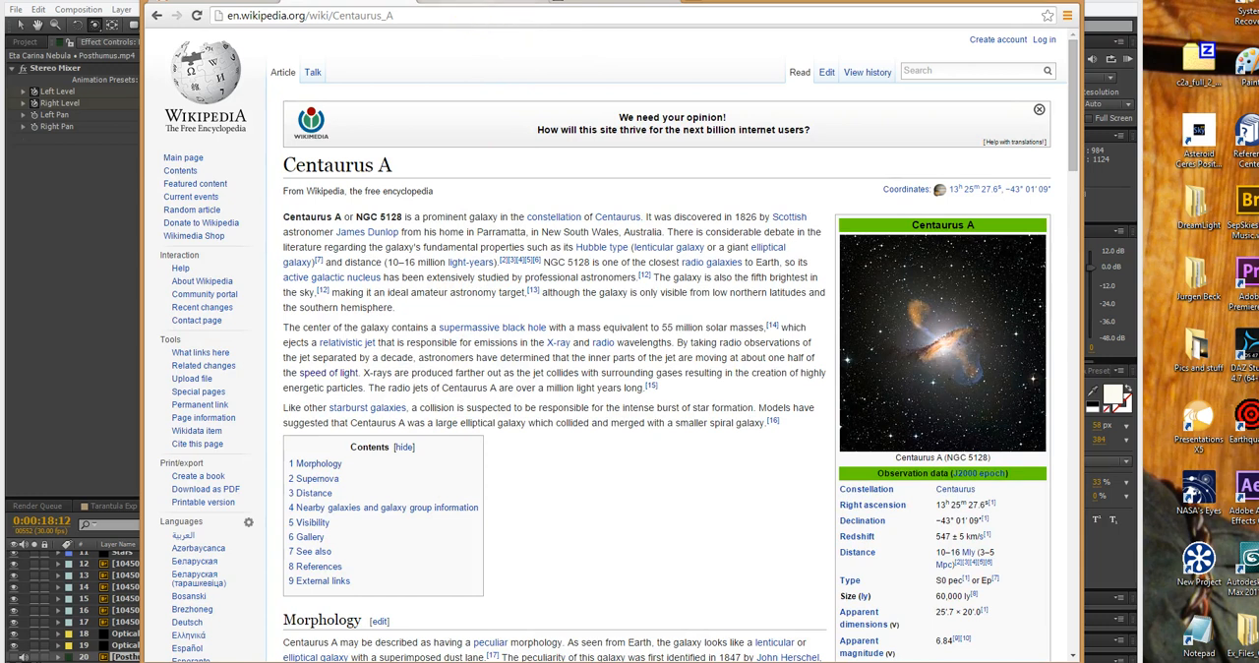
# Return to the Centaurus A Galaxy video, review it from the opening title at 0:06 and pause at 0:55
pyautogui.click(583, 2)
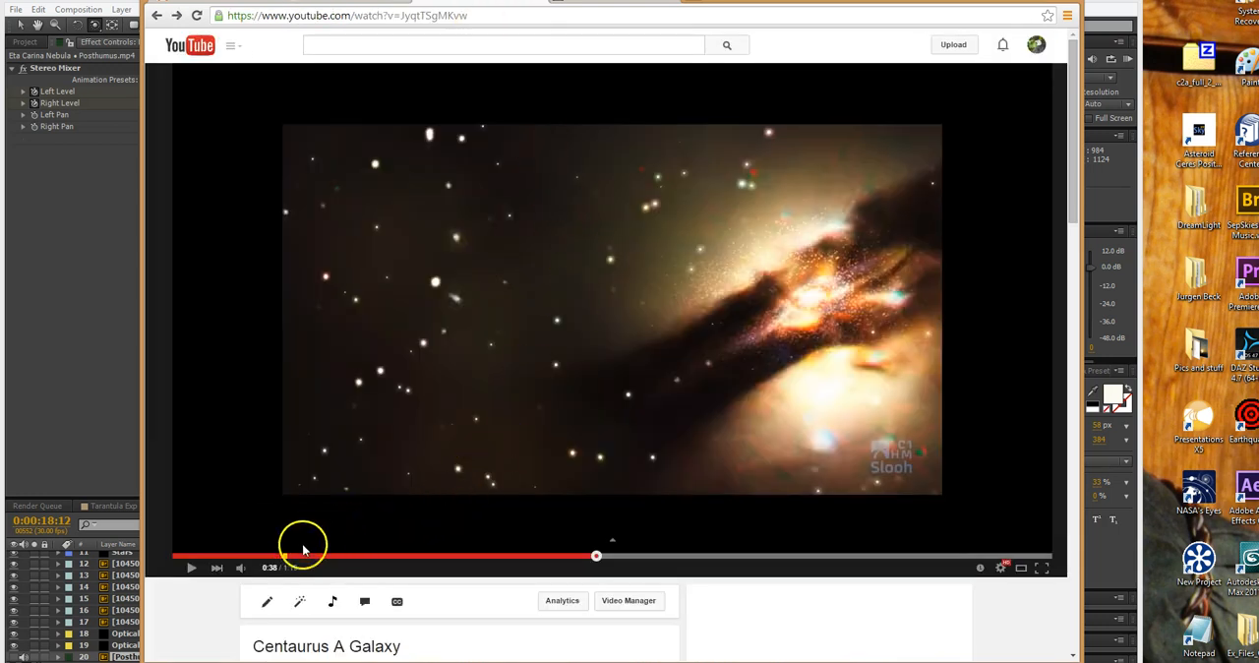
pyautogui.click(249, 557)
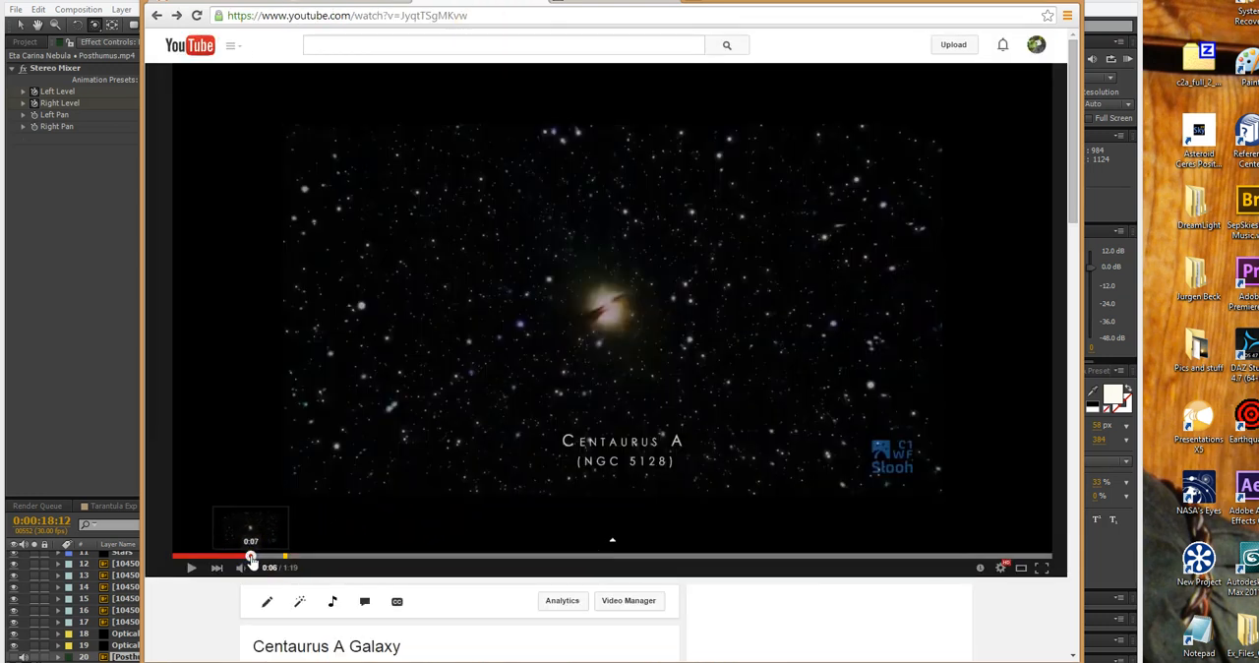
pyautogui.moveTo(253, 558); pyautogui.dragTo(332, 559)
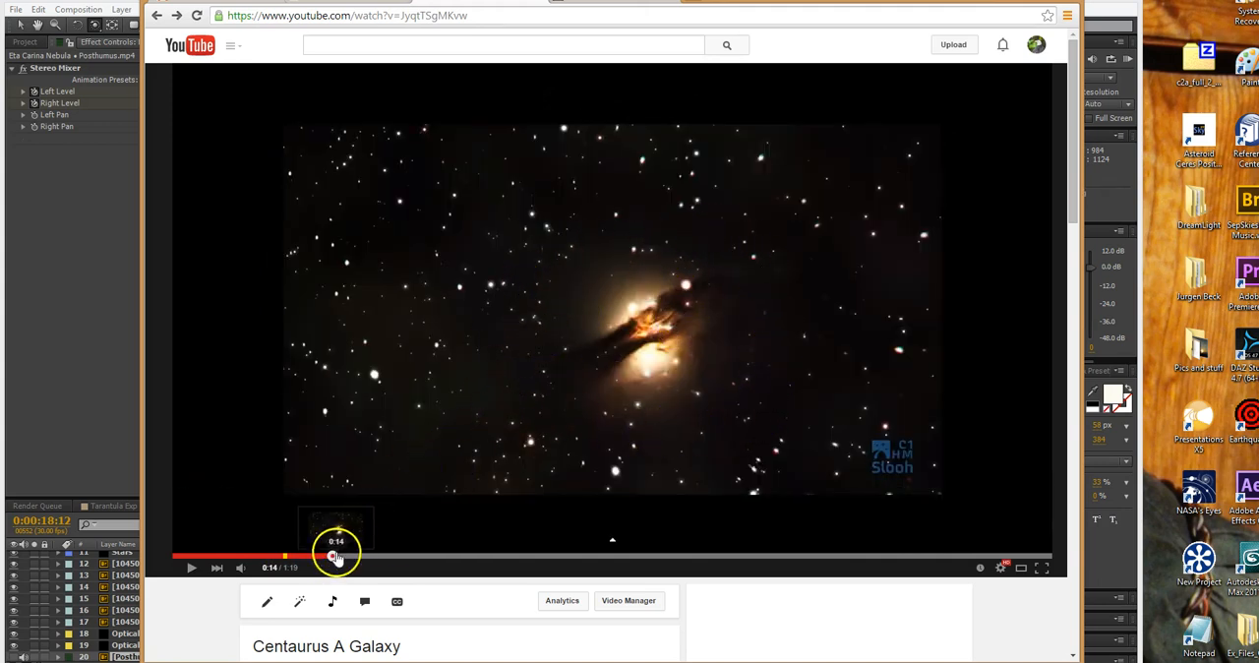
pyautogui.moveTo(332, 558); pyautogui.dragTo(481, 558)
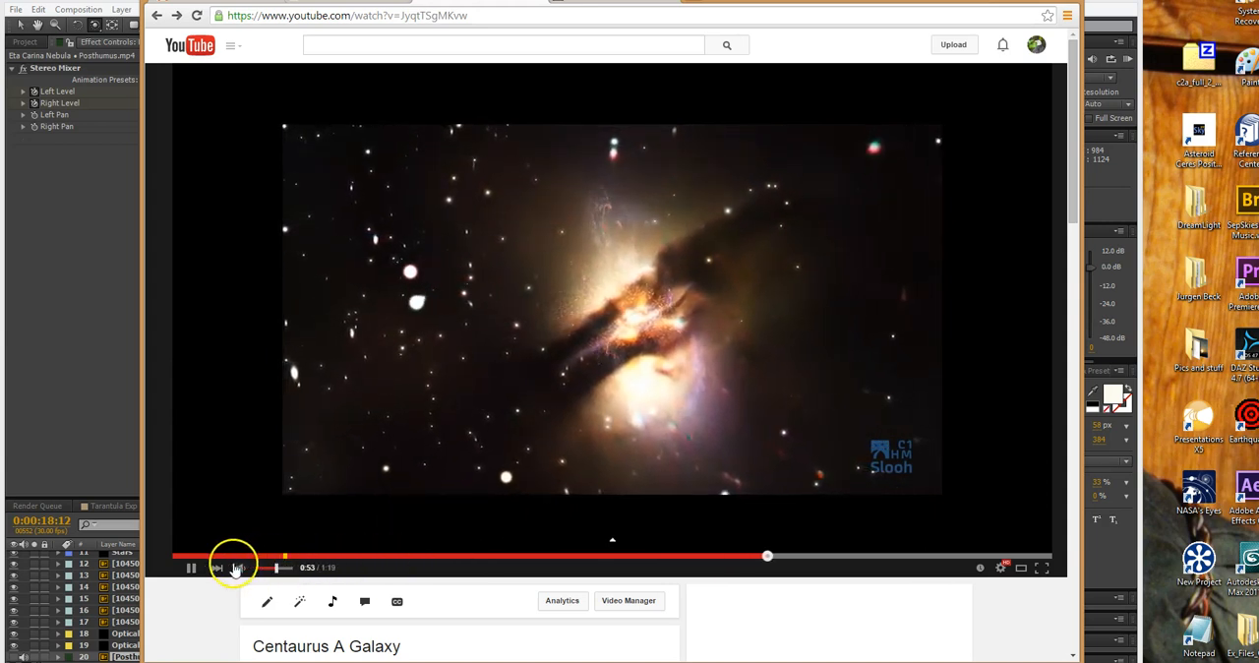
pyautogui.click(192, 570)
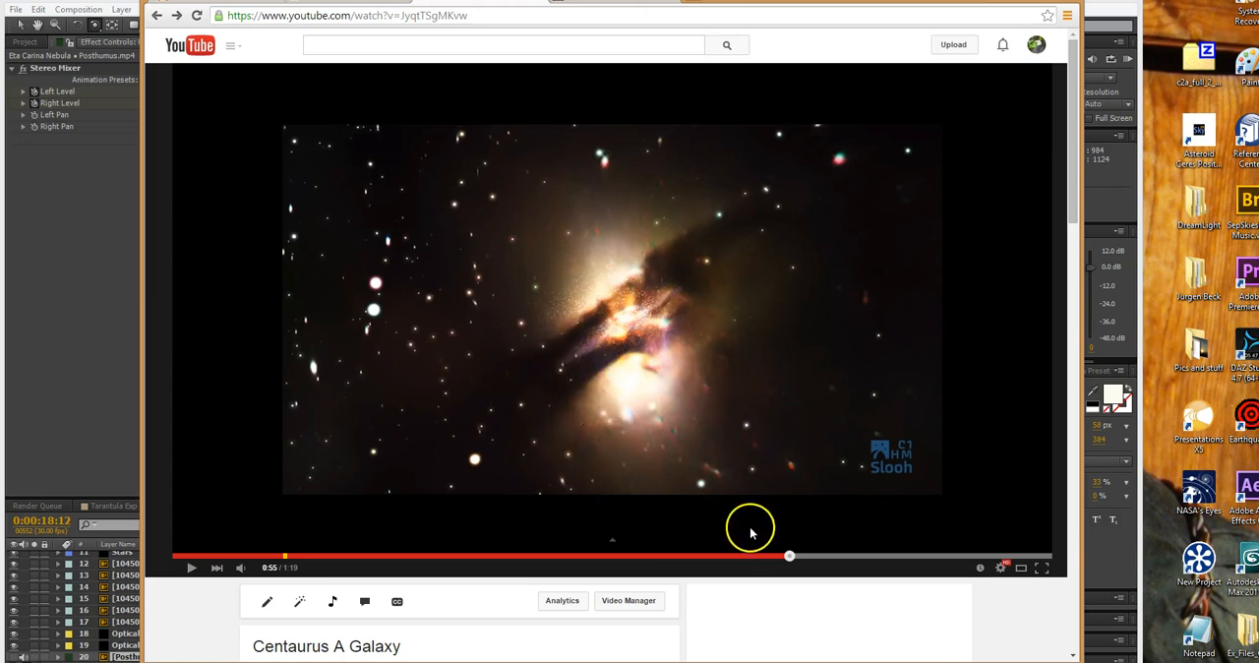
# Play the Centaurus A Galaxy video from 0:56 and pause it at 1:01
pyautogui.moveTo(790, 556); pyautogui.dragTo(792, 557)
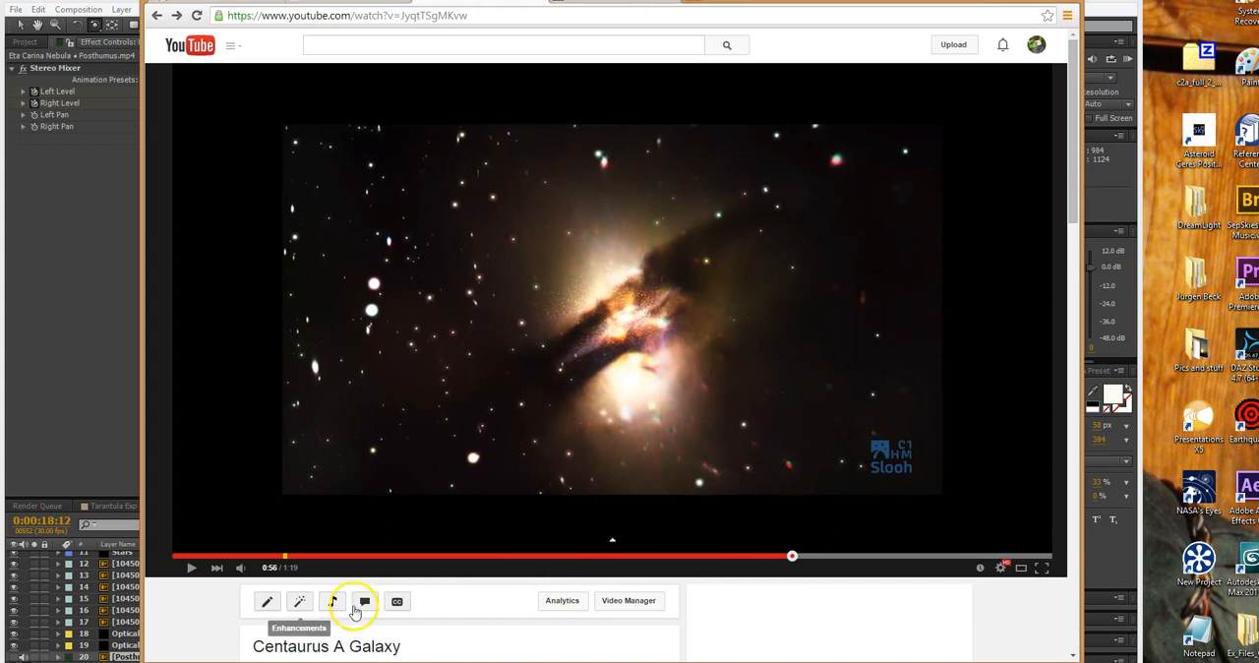
pyautogui.click(190, 570)
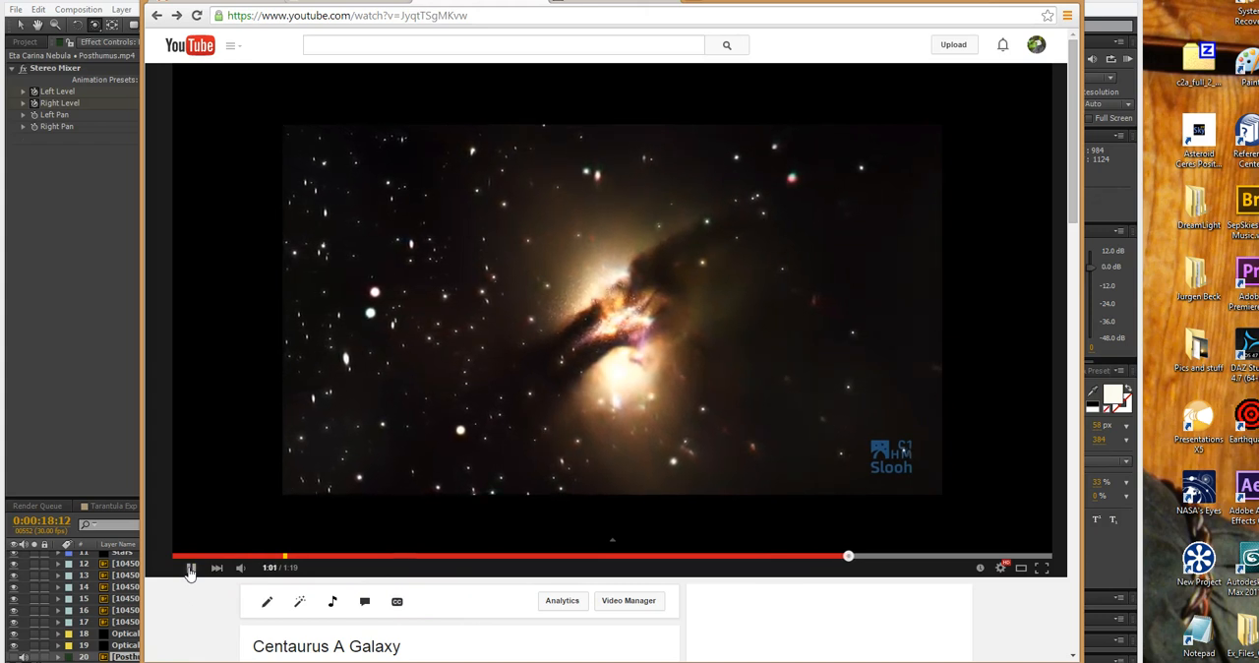
pyautogui.click(190, 570)
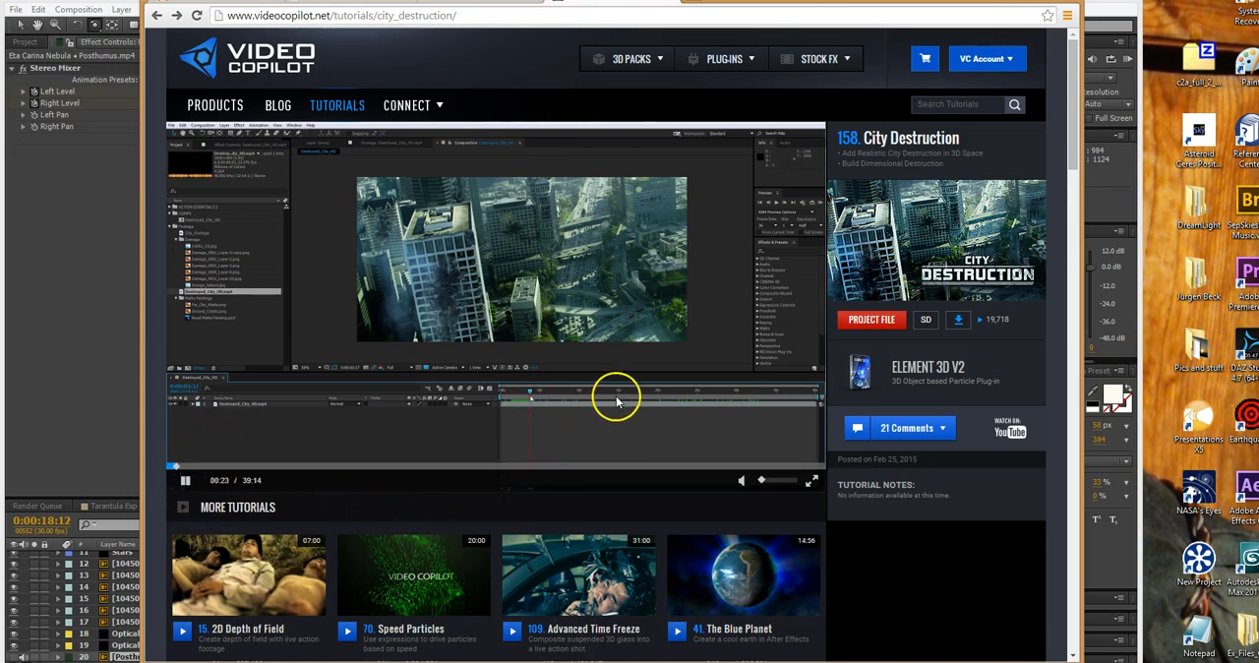
# Look through Video Copilot's City Destruction tutorial page, including the related tutorials and the comments section
pyautogui.scroll(-6, 620, 404)
pyautogui.scroll(4, 630, 405)
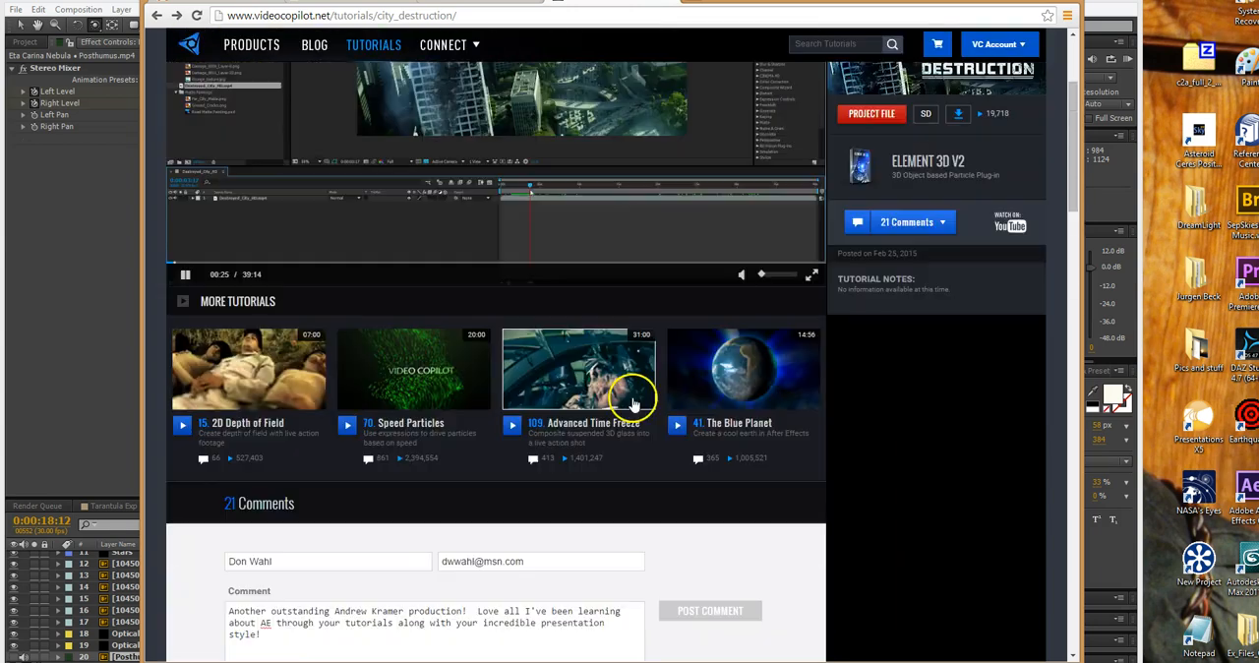
pyautogui.scroll(2, 631, 402)
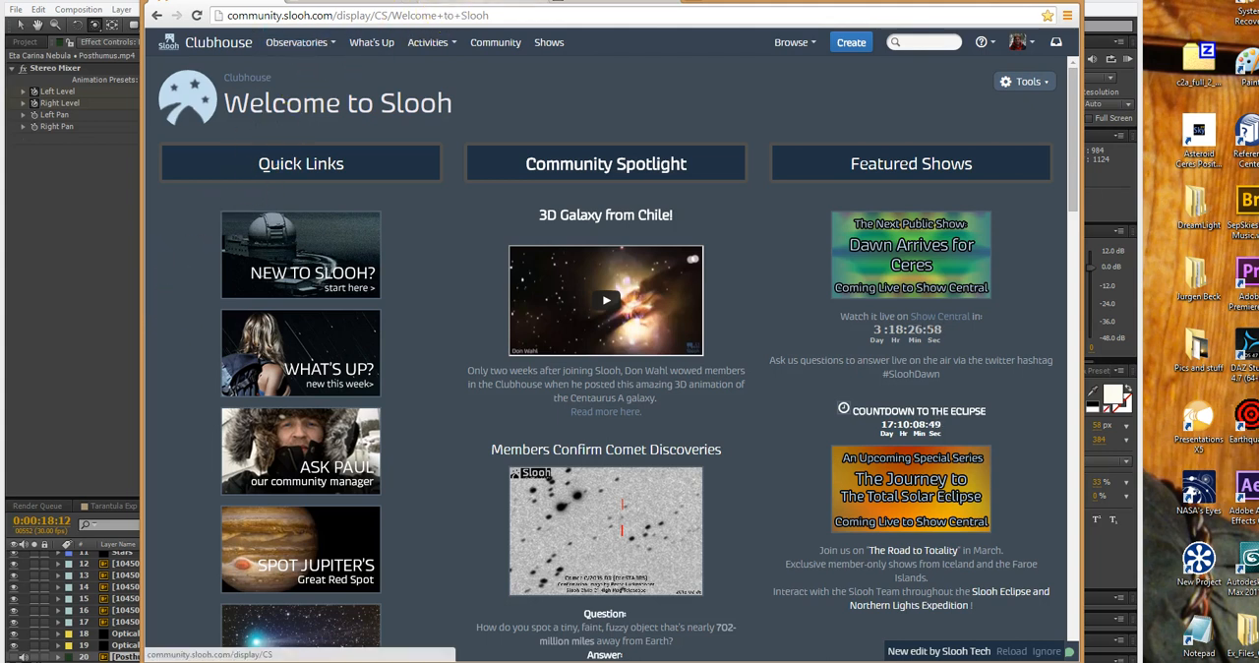
# Switch back to After Effects and preview the work area of the Eta Carina Nebula composition
pyautogui.hotkey('alt', 'Tab')
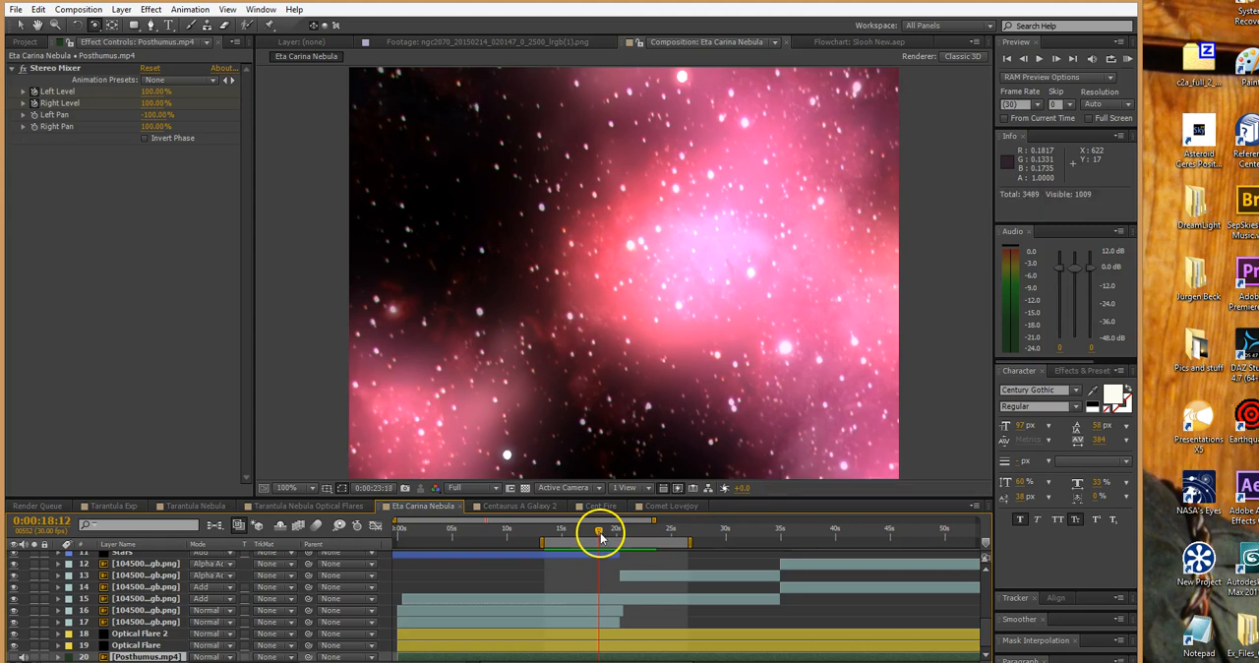
pyautogui.press('space')
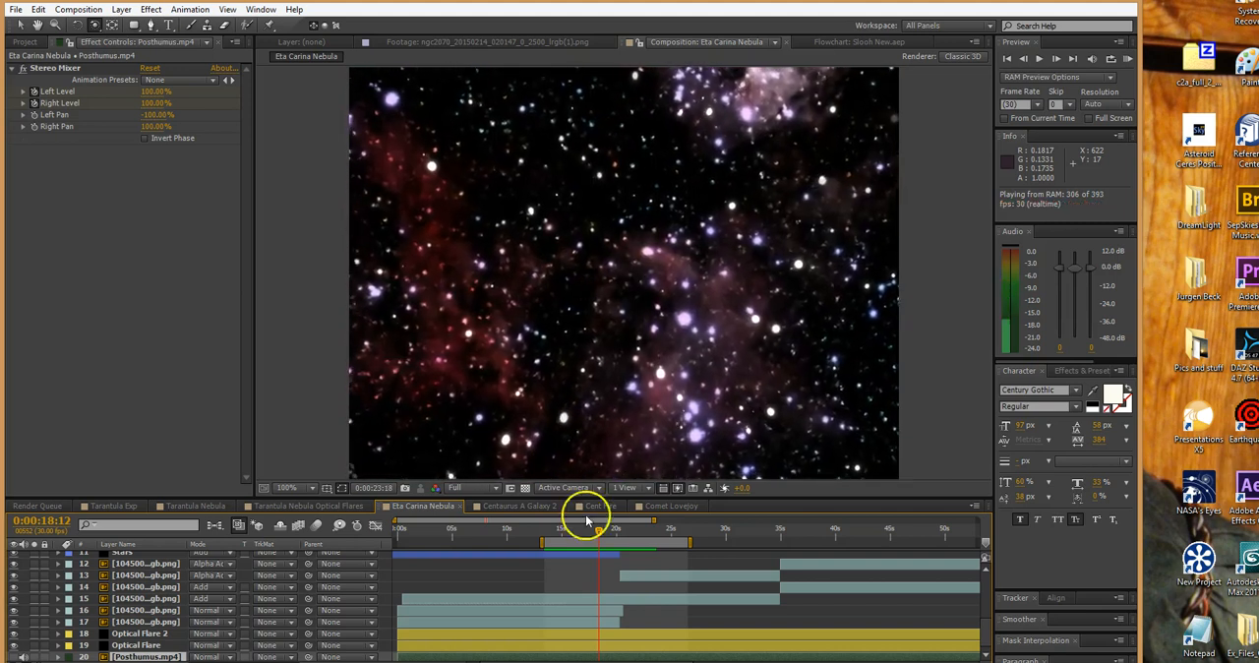
pyautogui.press('space')
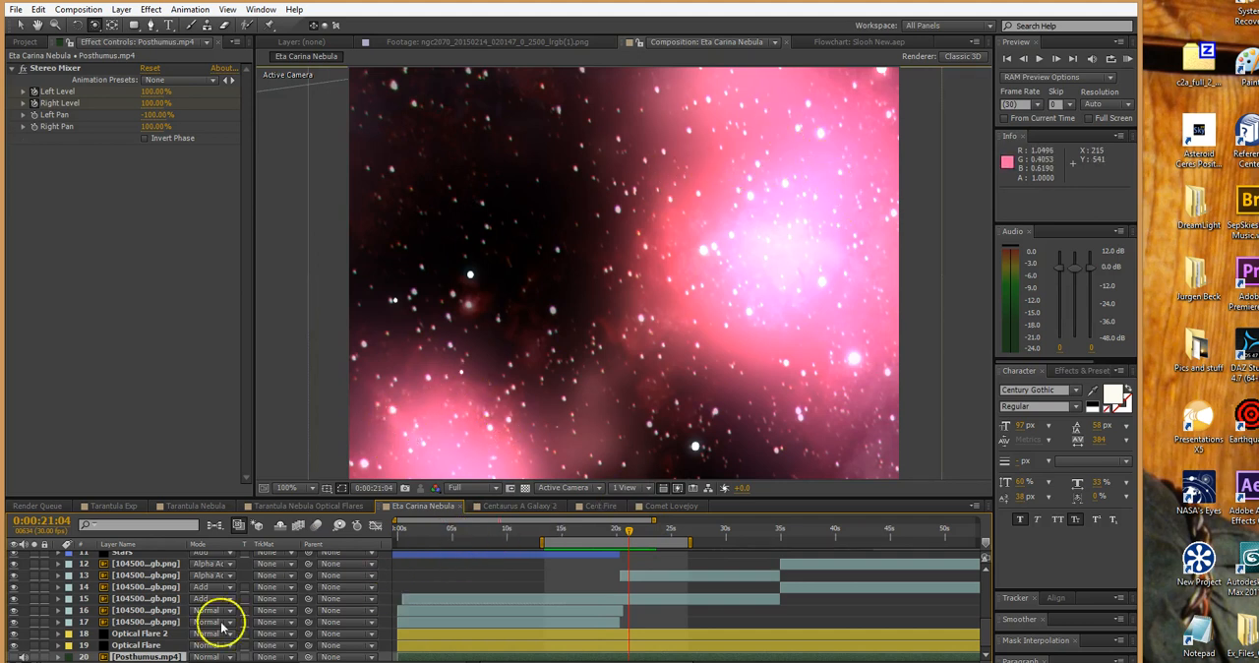
# Compare the Eta Carina Nebula view with the Space Dust layer hidden and shown, and move the current time to 0:00:25:05
pyautogui.click(592, 556)
pyautogui.scroll(2, 593, 557)
pyautogui.click(617, 564)
pyautogui.click(604, 568)
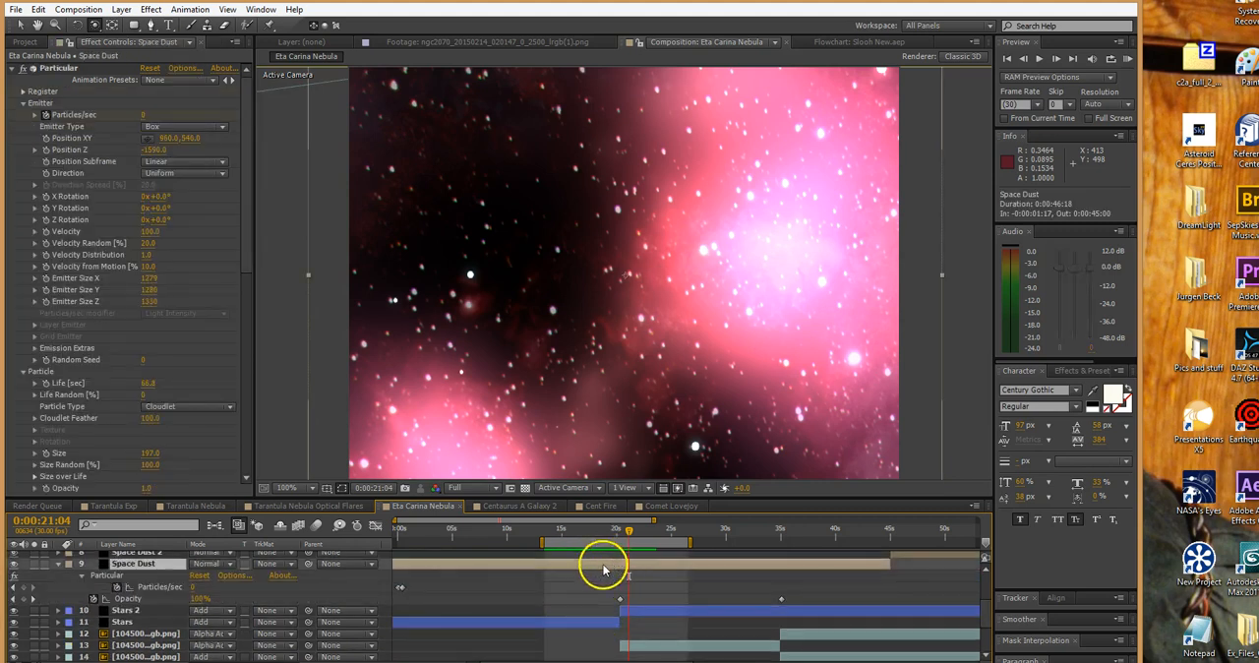
pyautogui.click(15, 566)
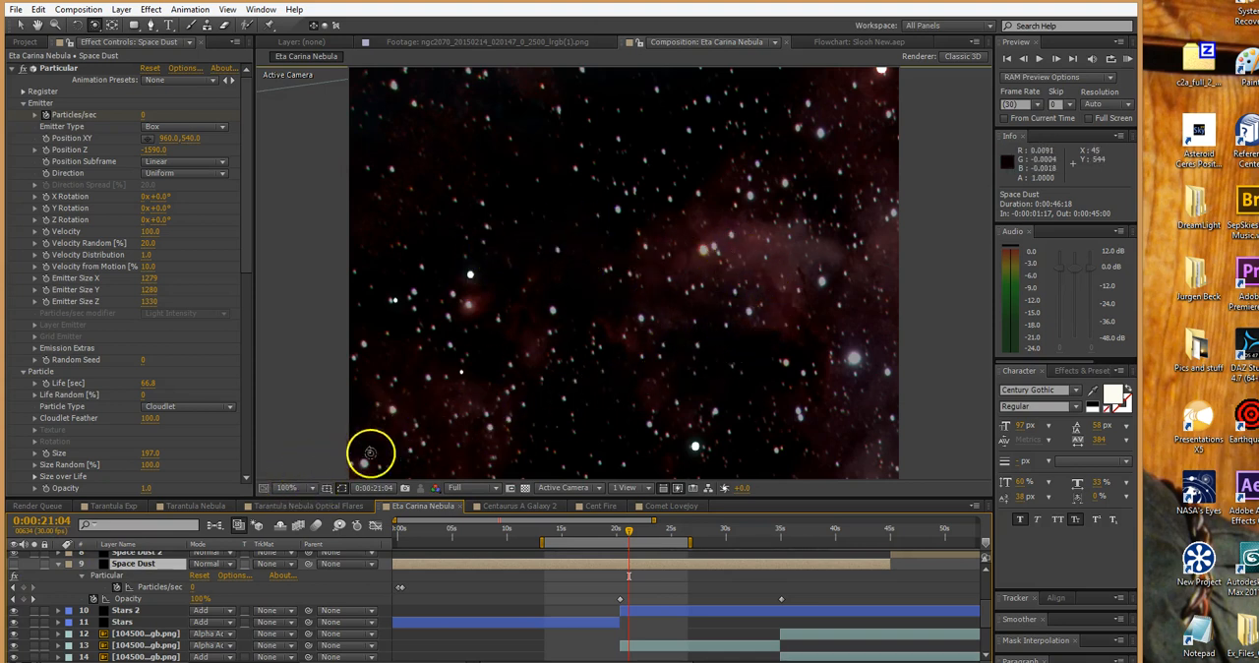
pyautogui.click(14, 564)
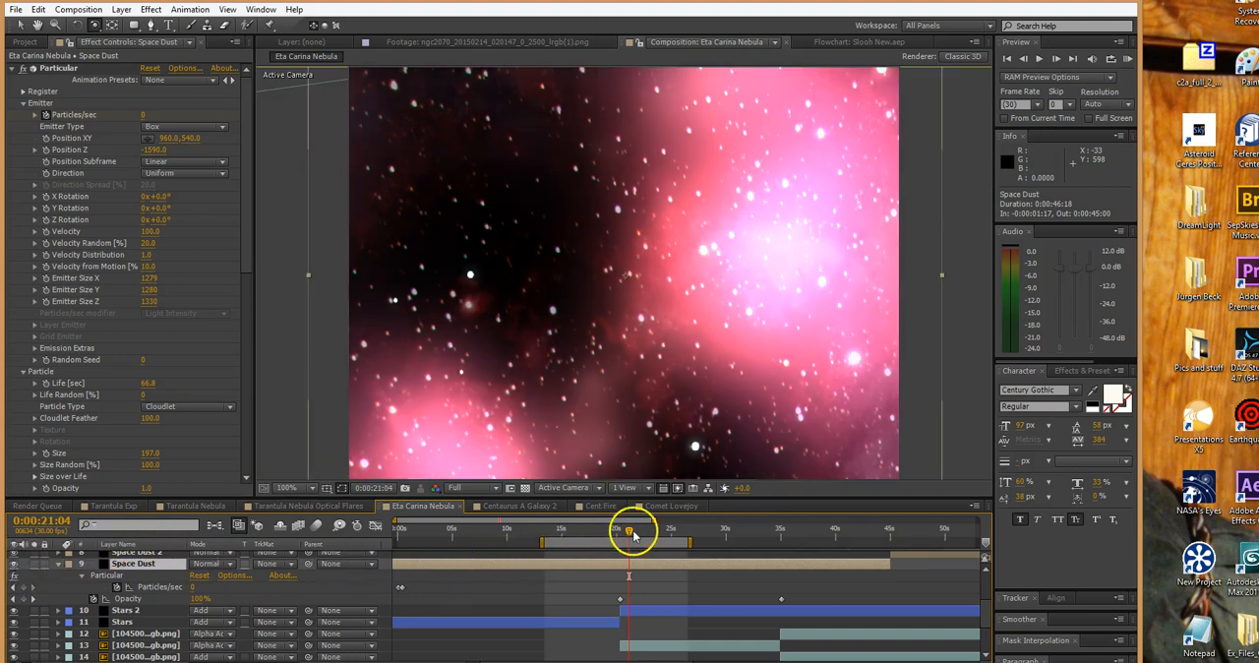
pyautogui.moveTo(630, 533); pyautogui.dragTo(670, 530)
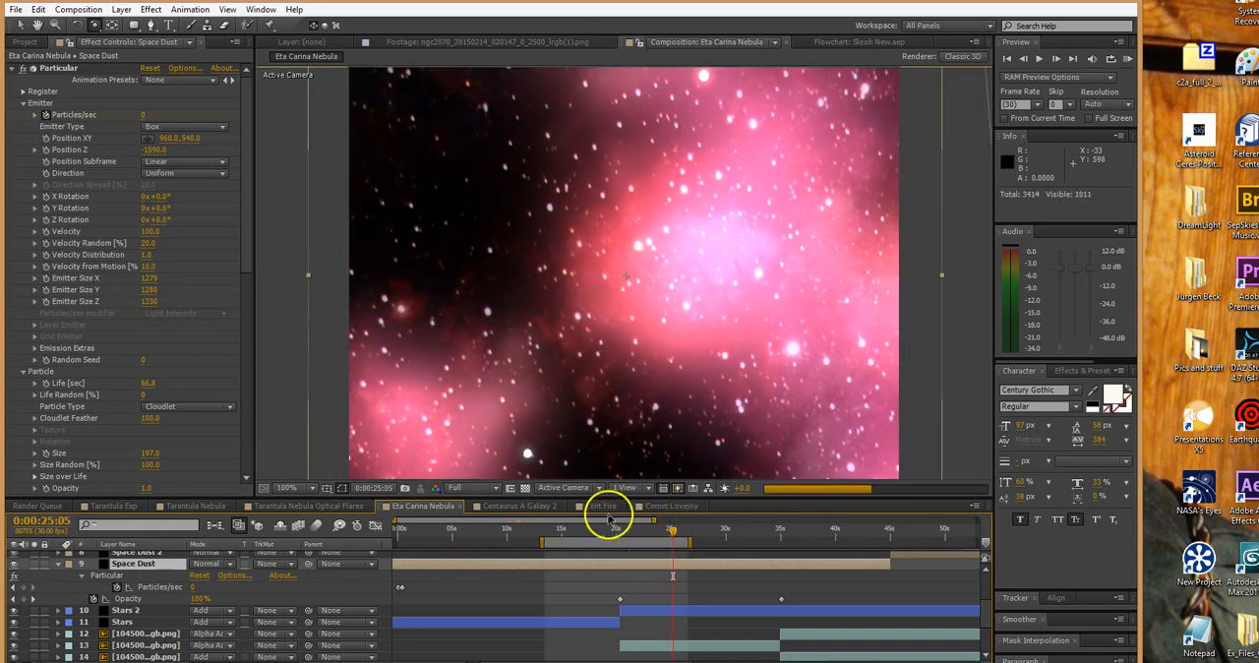
# Open the Centaurus A Galaxy 2 composition and scrub through 0:00:49:04 to 0:01:10:21 to examine the flare and galaxy
pyautogui.click(515, 508)
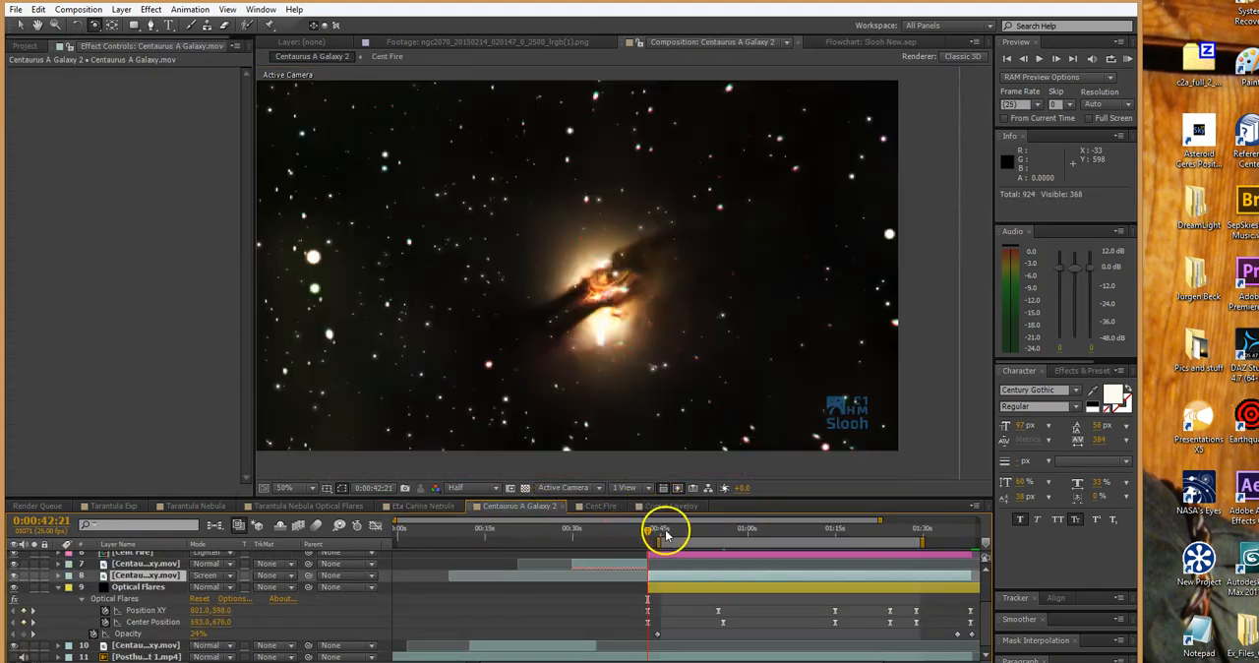
pyautogui.click(685, 536)
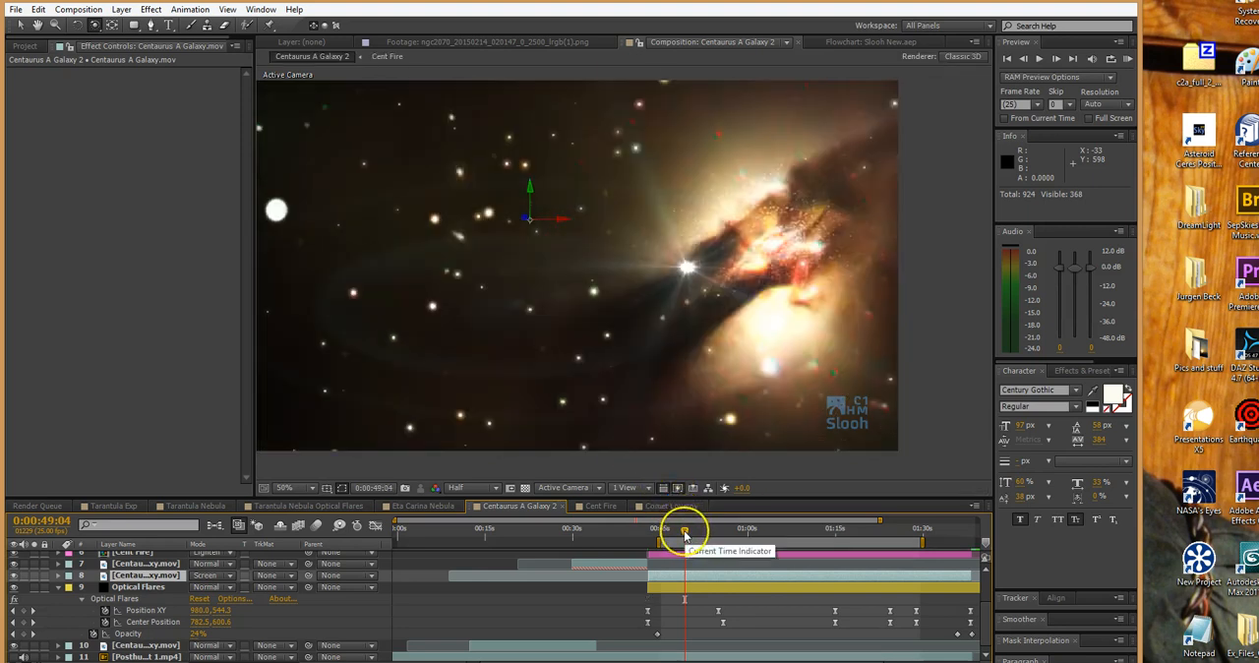
pyautogui.moveTo(685, 535); pyautogui.dragTo(811, 544)
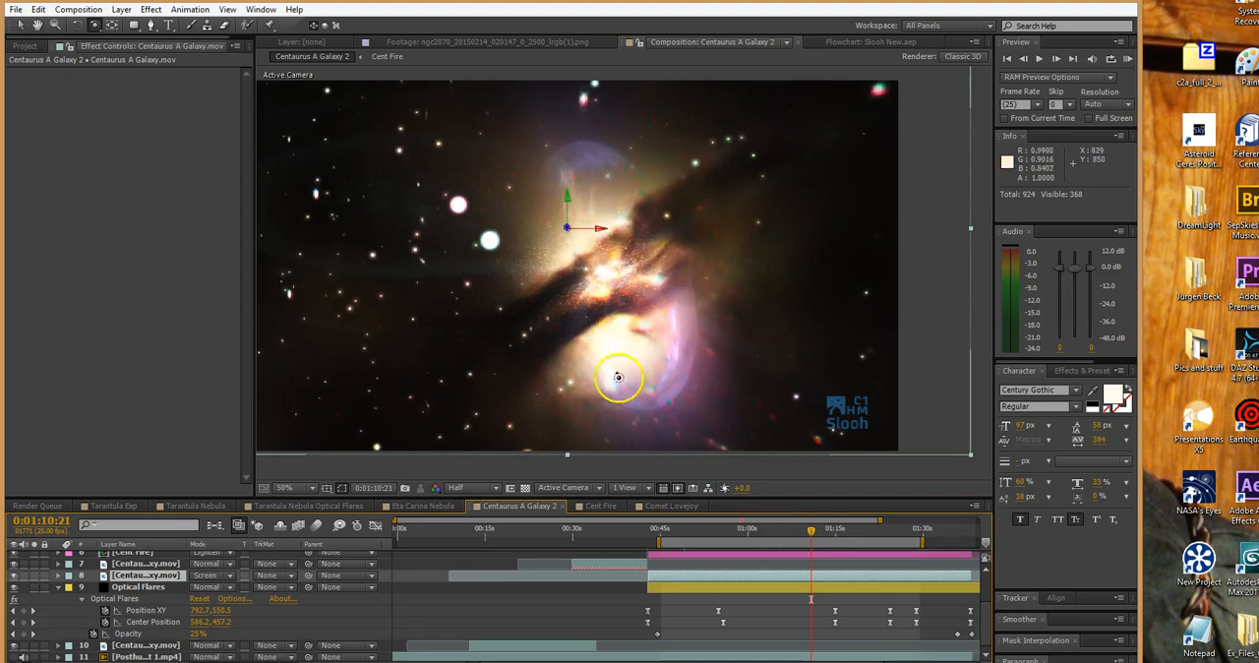
# Hide the Optical Flares layer at 0:01:00:00 and move the current time to 0:01:08:12
pyautogui.click(747, 530)
pyautogui.click(730, 584)
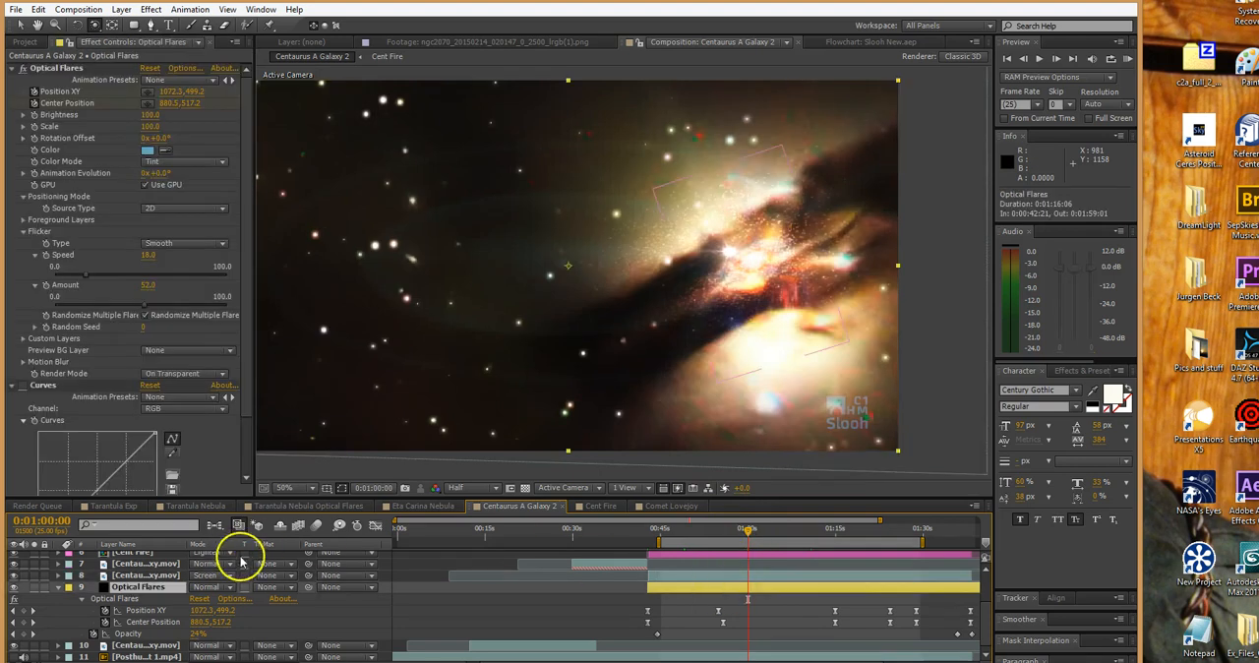
pyautogui.click(14, 587)
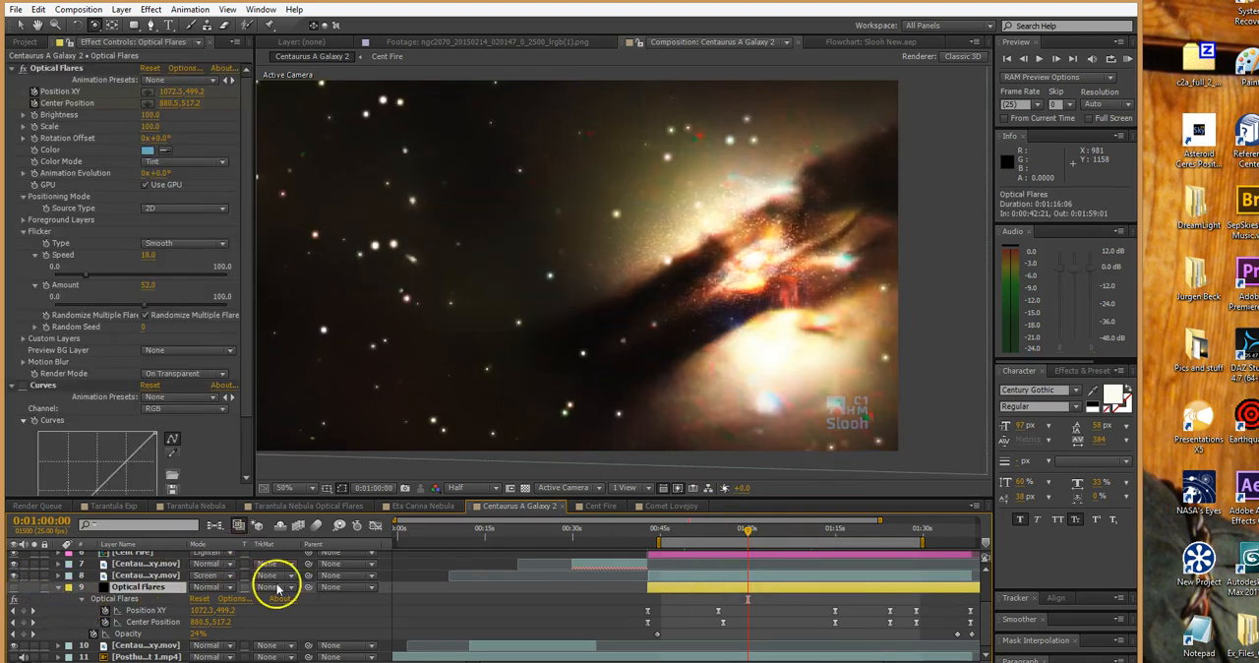
pyautogui.moveTo(695, 534); pyautogui.dragTo(798, 532)
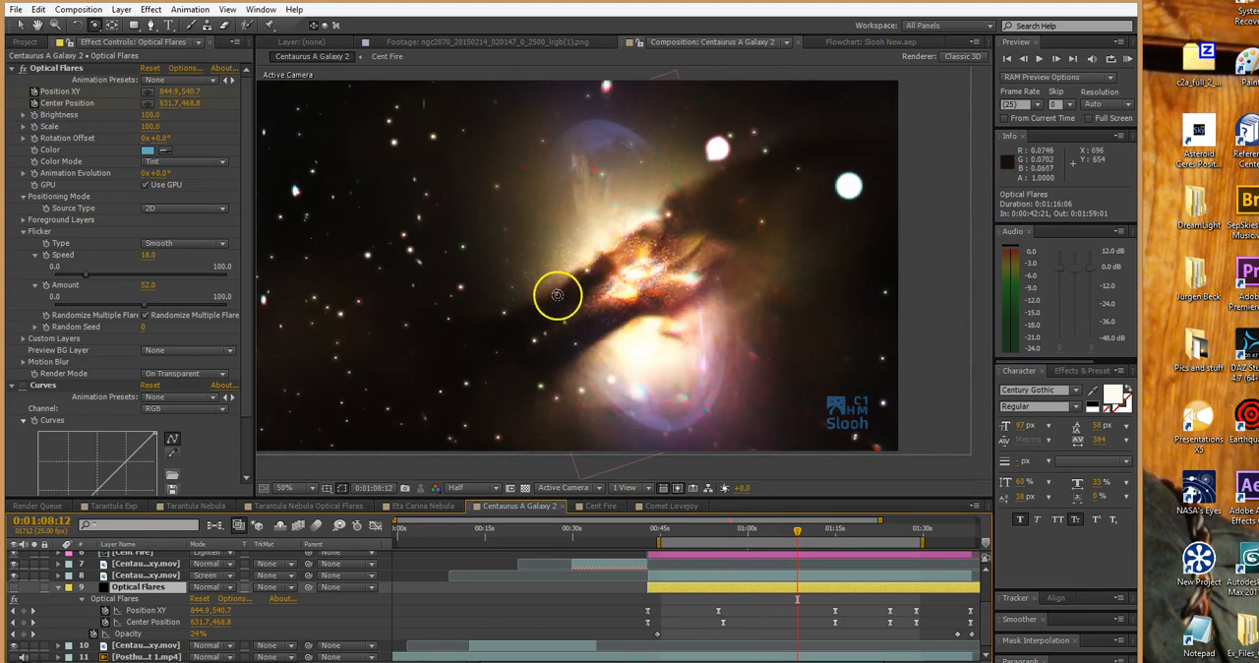
# Open the Cent Fire composition and scrub to 0:00:04:10 to examine the animated fire sphere
pyautogui.click(601, 506)
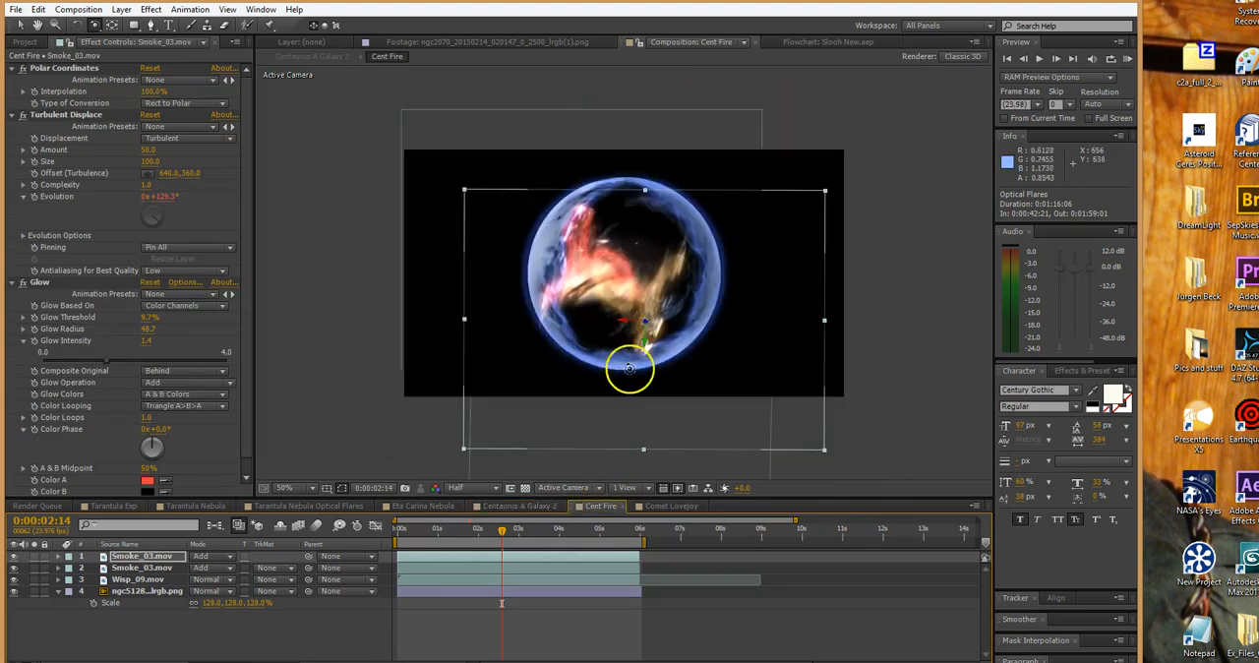
pyautogui.moveTo(444, 537); pyautogui.dragTo(574, 528)
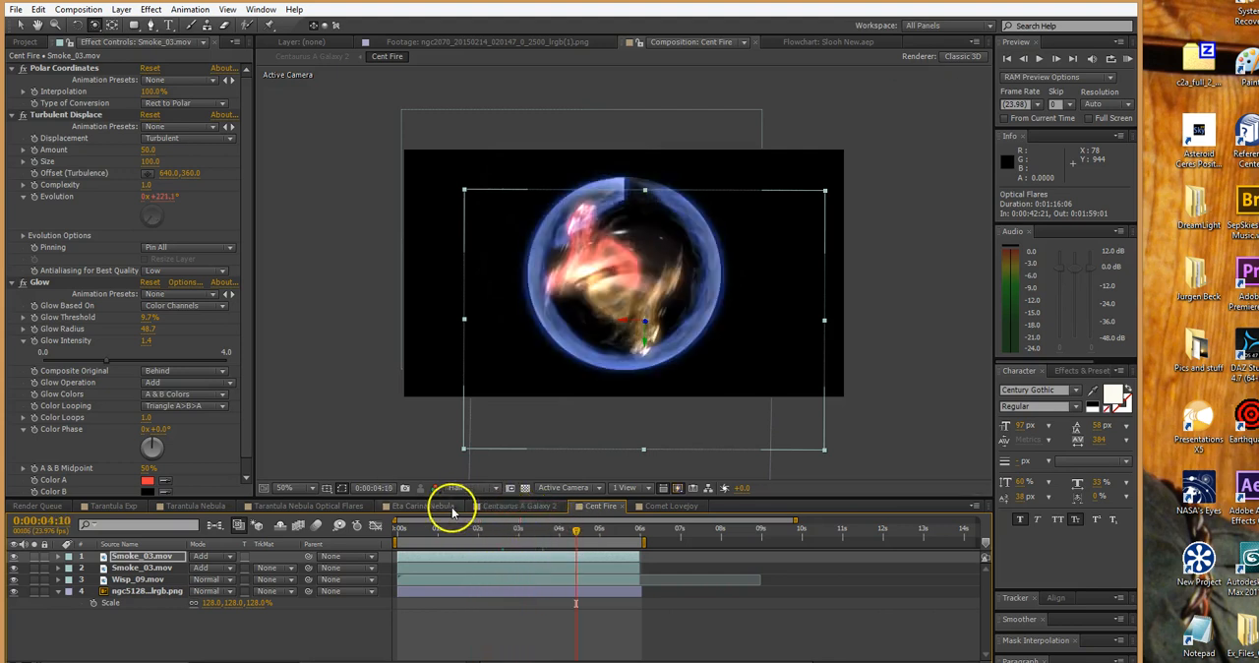
# Return to the Centaurus A Galaxy 2 composition and examine the explosion effect from 0:01:02:03 to 0:01:19:19
pyautogui.click(501, 506)
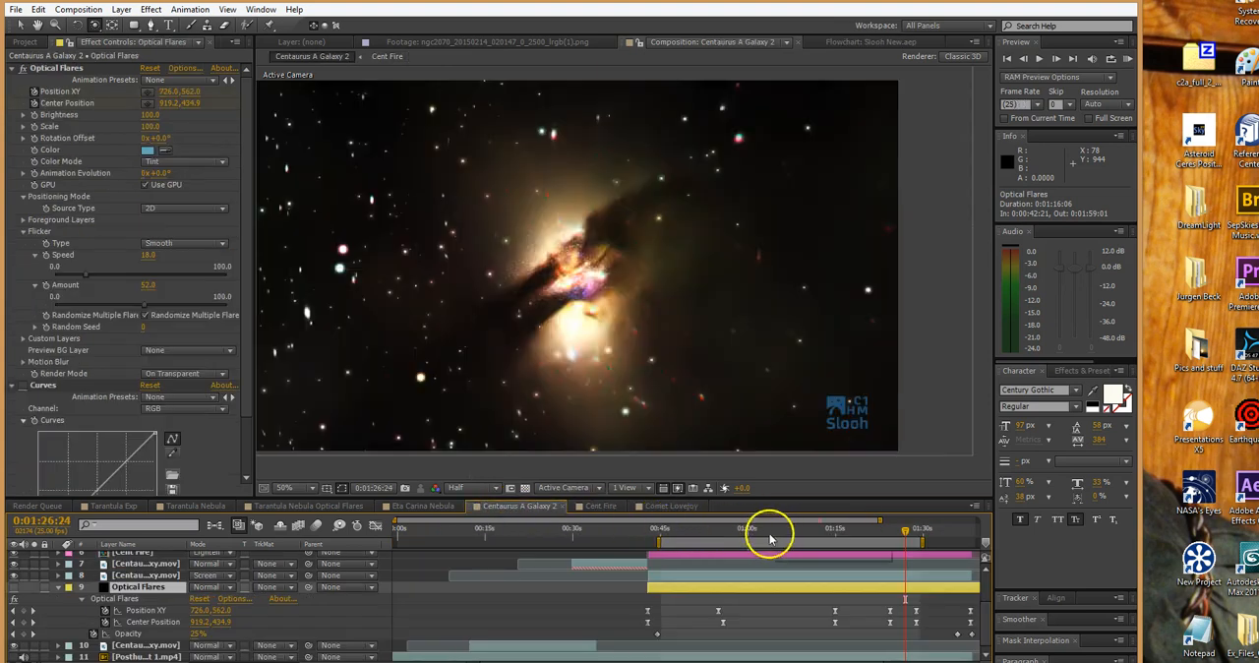
pyautogui.moveTo(795, 531); pyautogui.dragTo(755, 534)
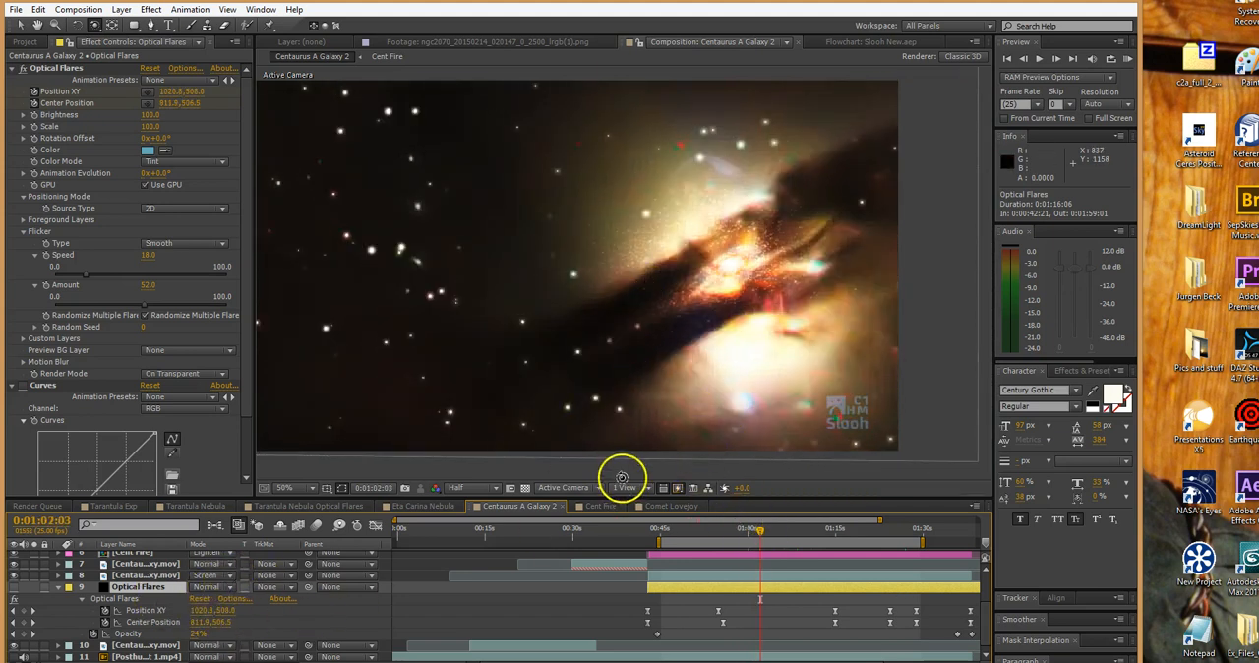
pyautogui.moveTo(696, 528); pyautogui.dragTo(782, 540)
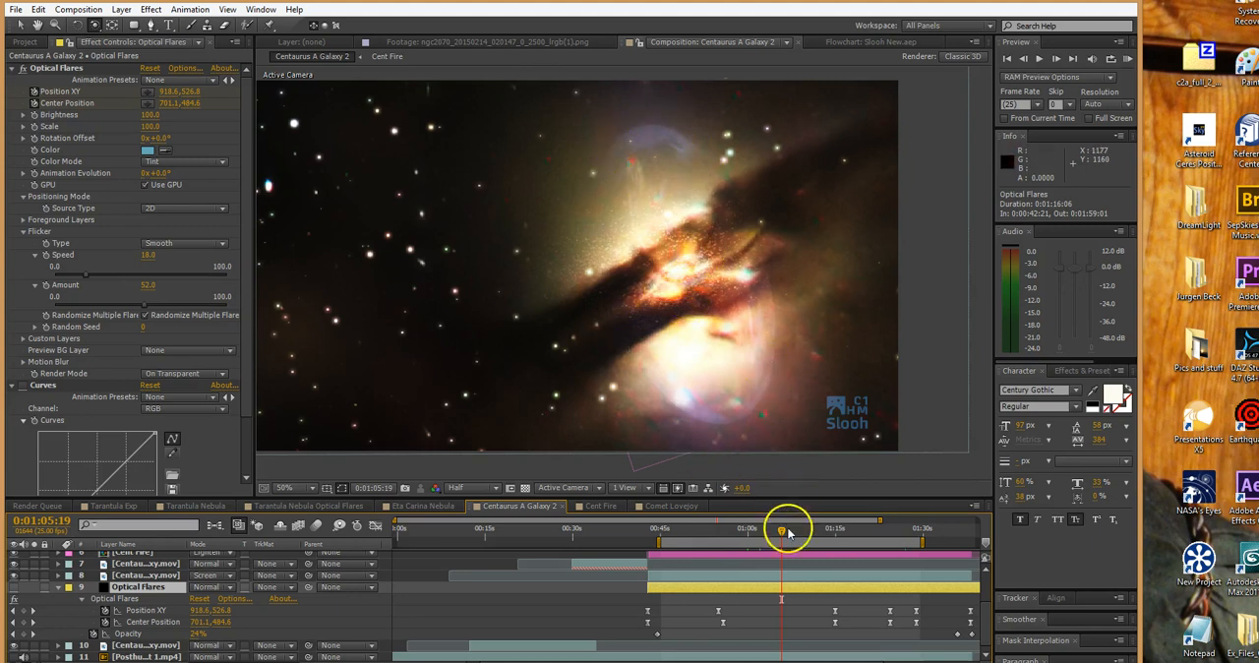
pyautogui.moveTo(784, 536); pyautogui.dragTo(817, 529)
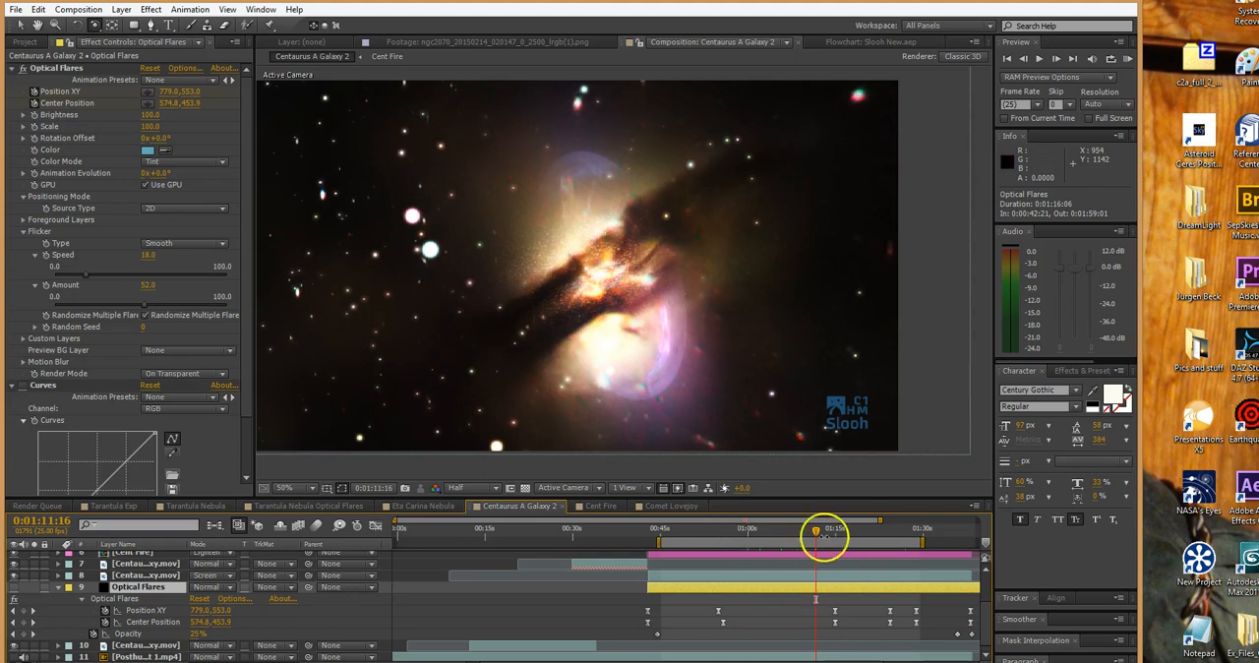
pyautogui.moveTo(829, 532); pyautogui.dragTo(863, 529)
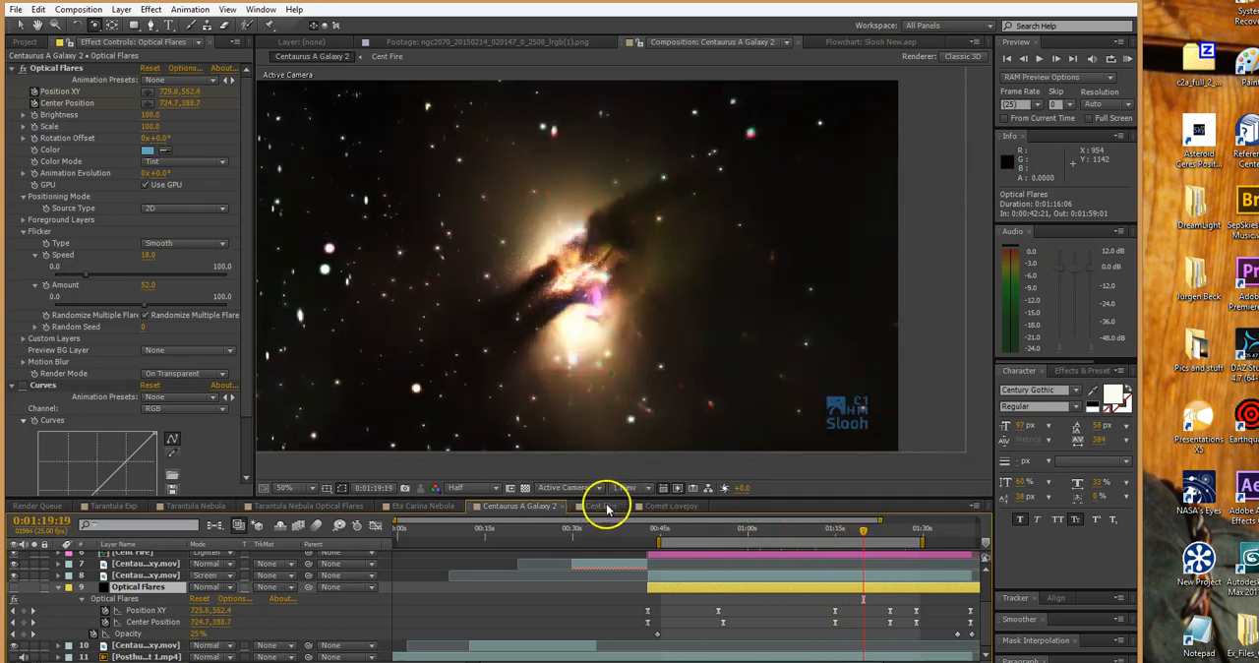
# Open the Comet Lovejoy composition and scrub from its opening title to 0:01:42:03 to examine the comet animation
pyautogui.click(664, 507)
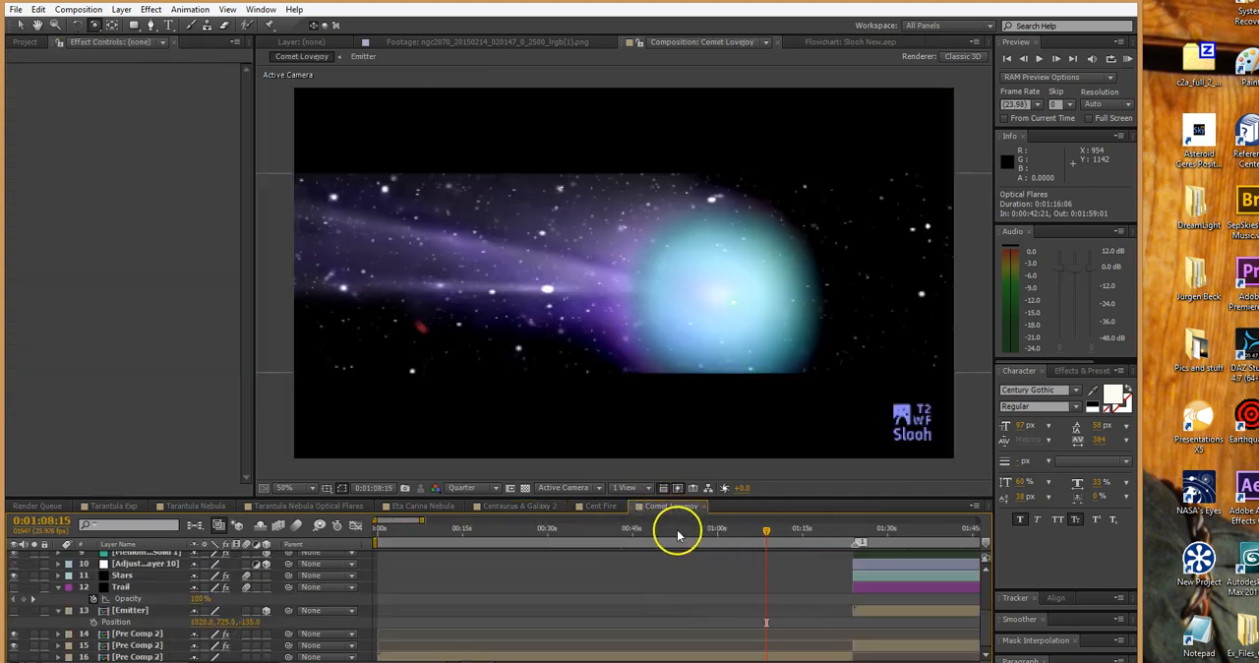
pyautogui.moveTo(547, 531); pyautogui.dragTo(745, 533)
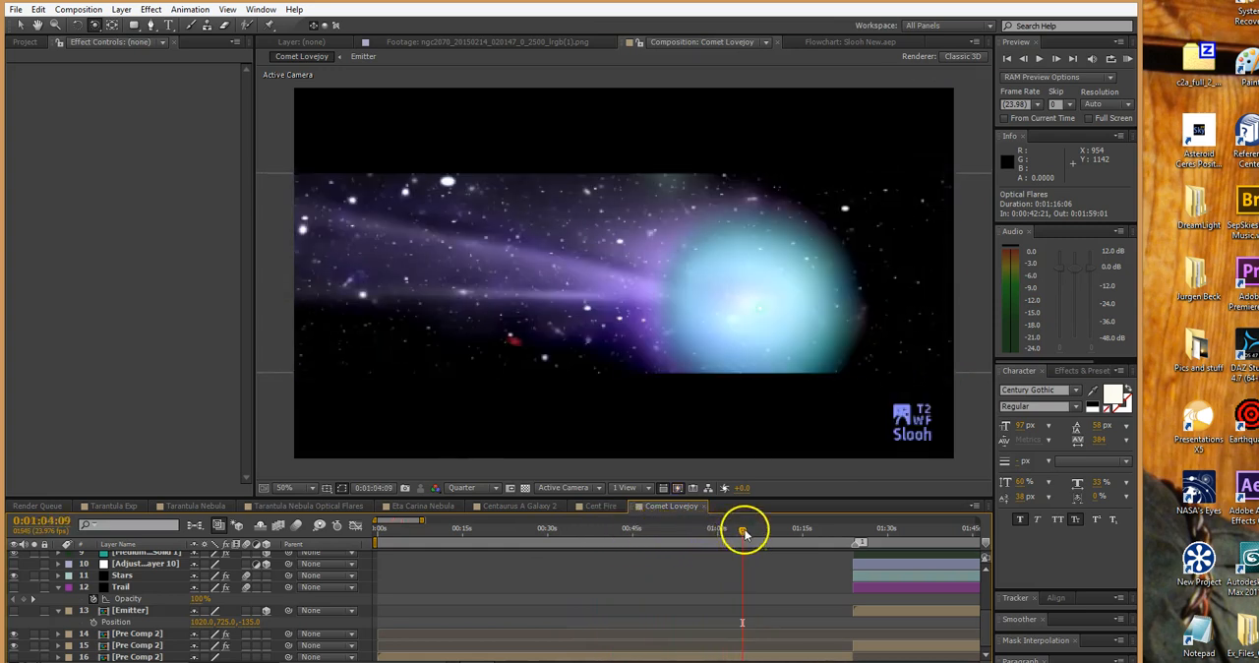
pyautogui.click(405, 532)
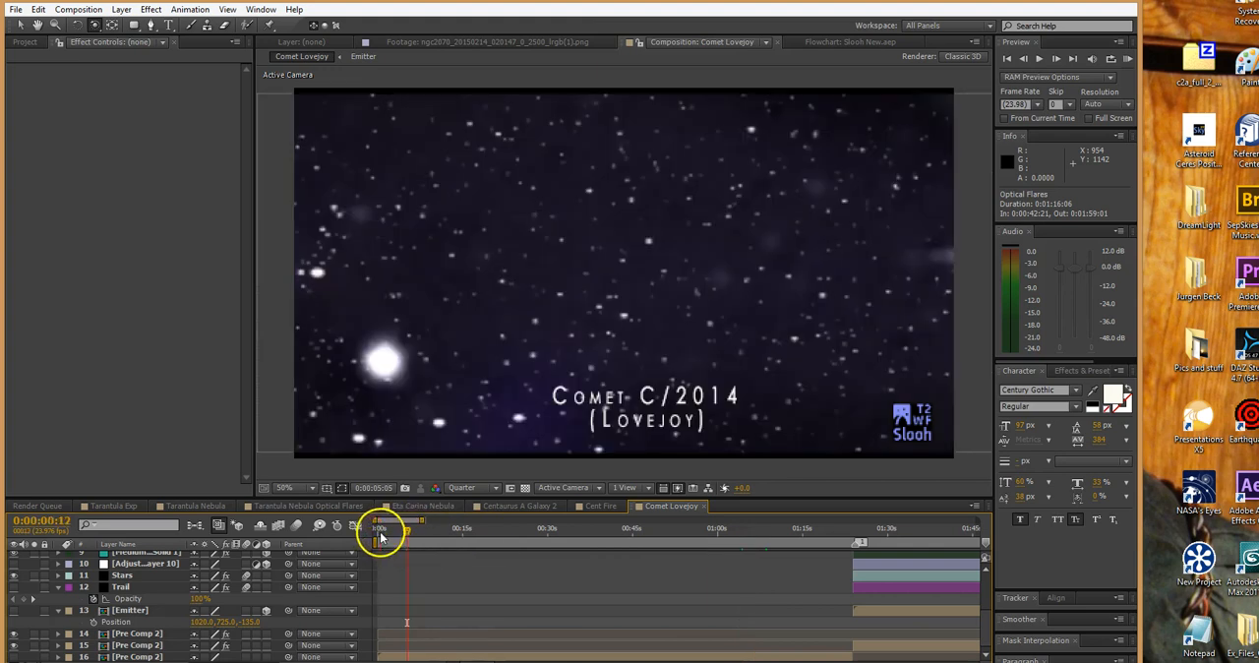
pyautogui.click(380, 530)
pyautogui.moveTo(379, 533); pyautogui.dragTo(902, 542)
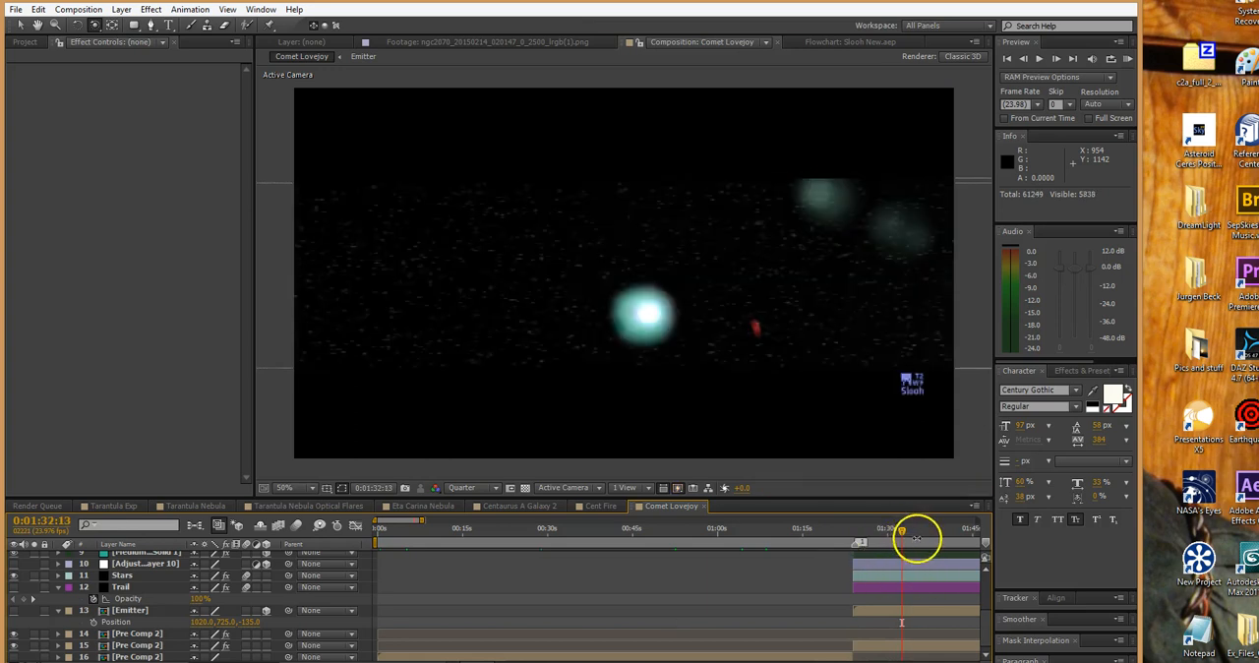
pyautogui.moveTo(910, 538); pyautogui.dragTo(955, 532)
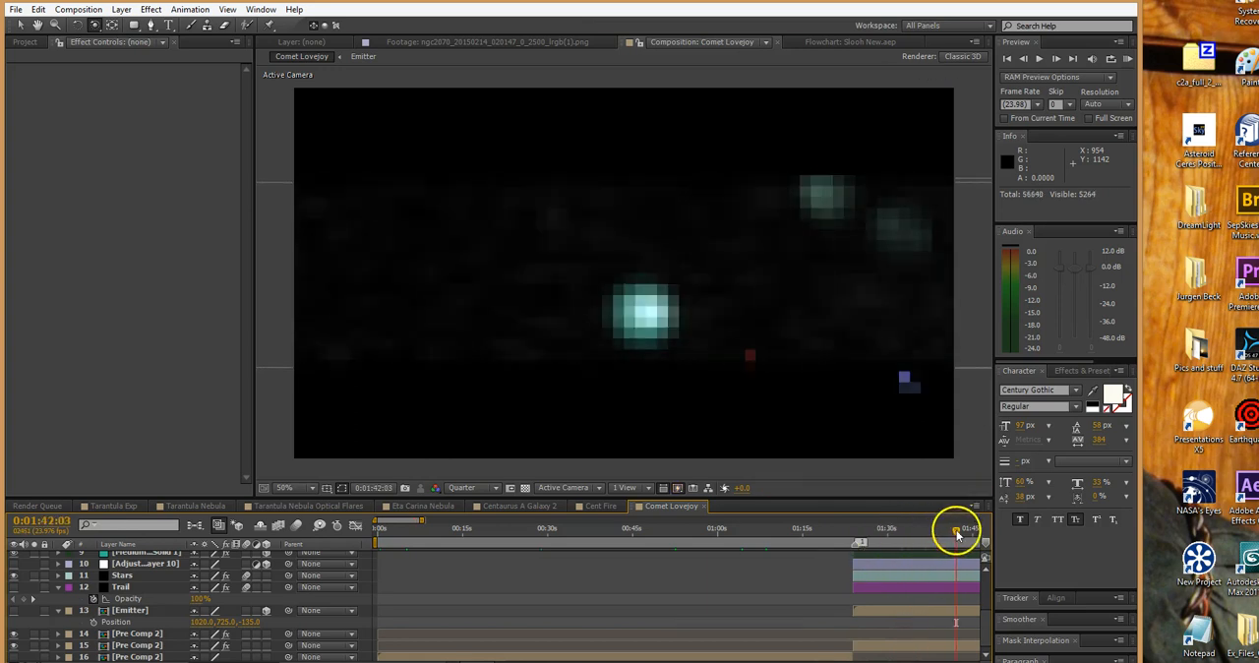
# Make the comet's Trail layer visible and move the current time to 0:01:38:17
pyautogui.click(877, 590)
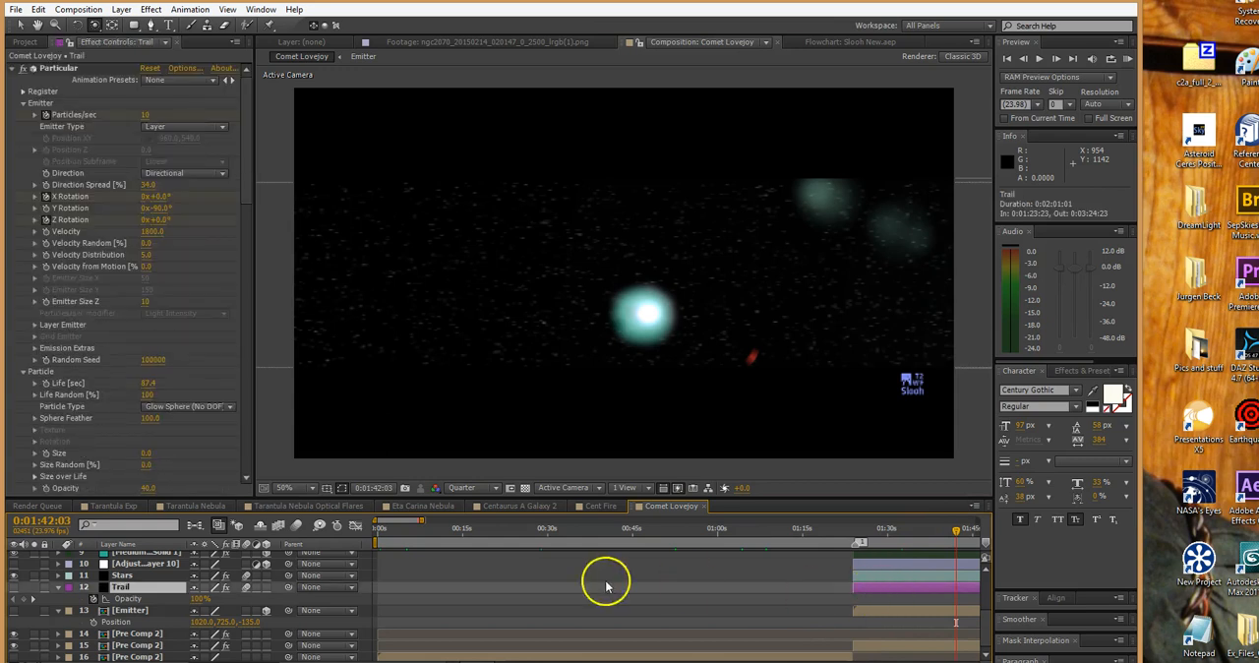
pyautogui.click(14, 589)
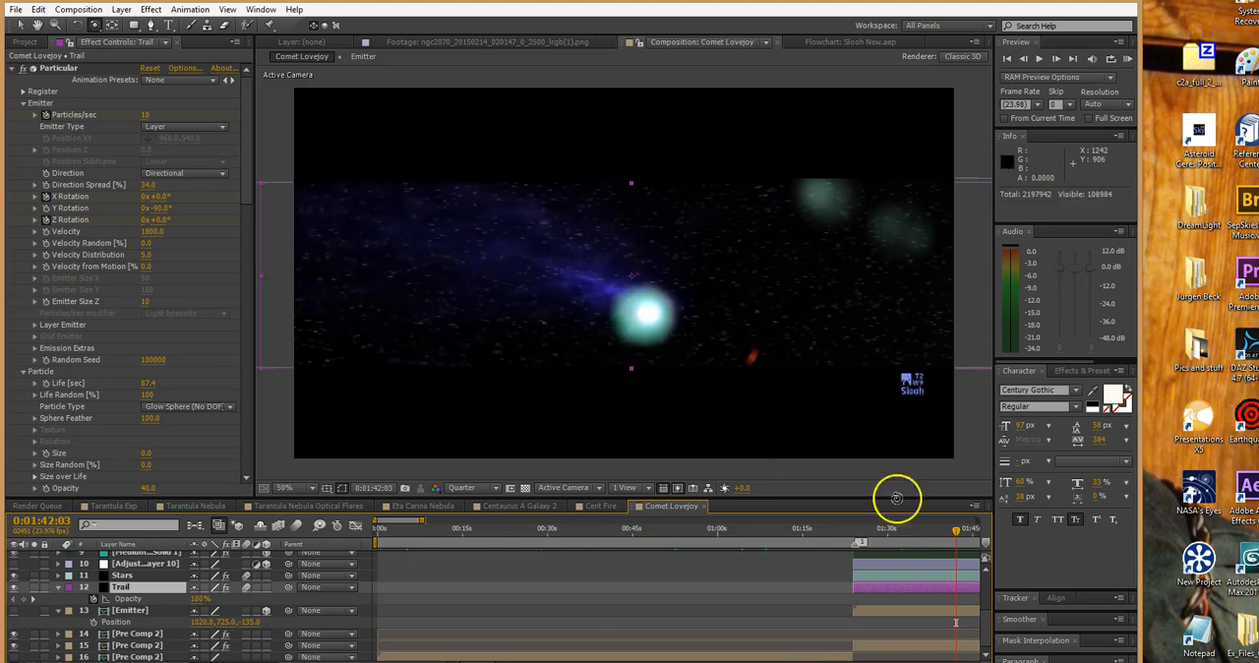
pyautogui.moveTo(959, 533); pyautogui.dragTo(936, 529)
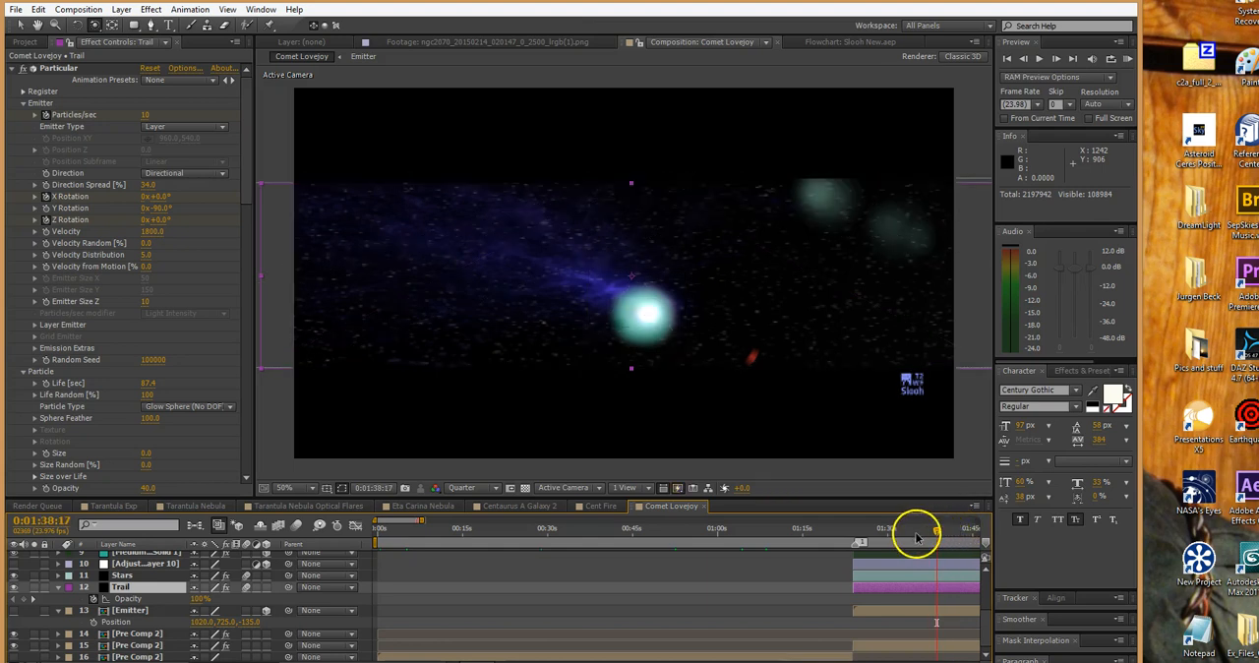